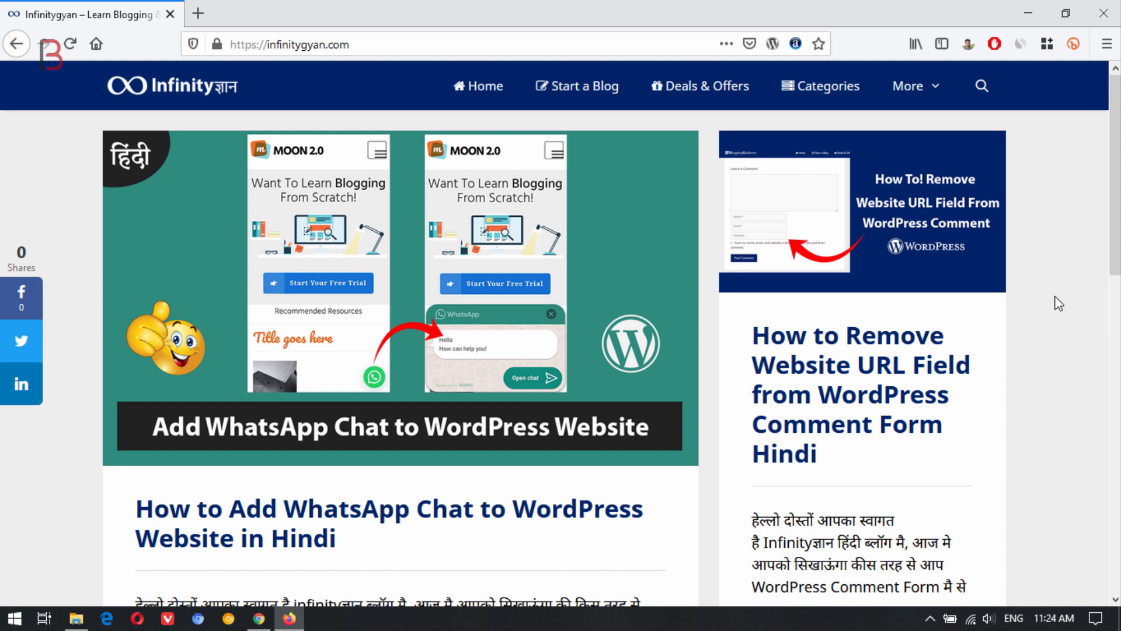
Open the article on adding WhatsApp chat to a WordPress website, look through its screenshots, and return to the homepage.
left_click(441, 280)
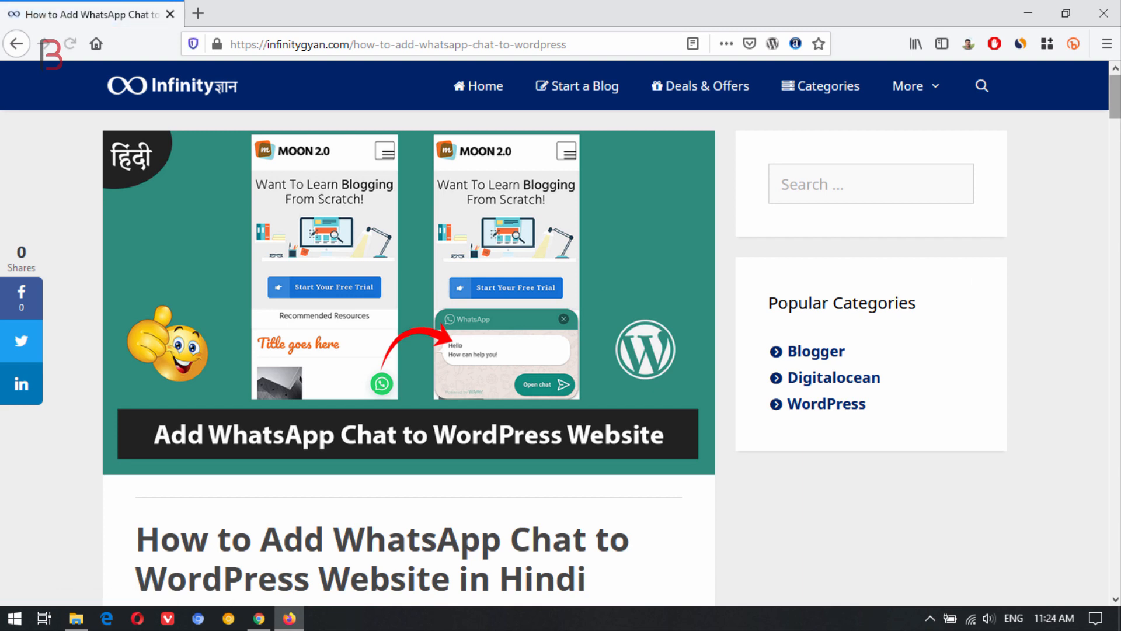
left_click_drag(1120, 96, 1120, 180)
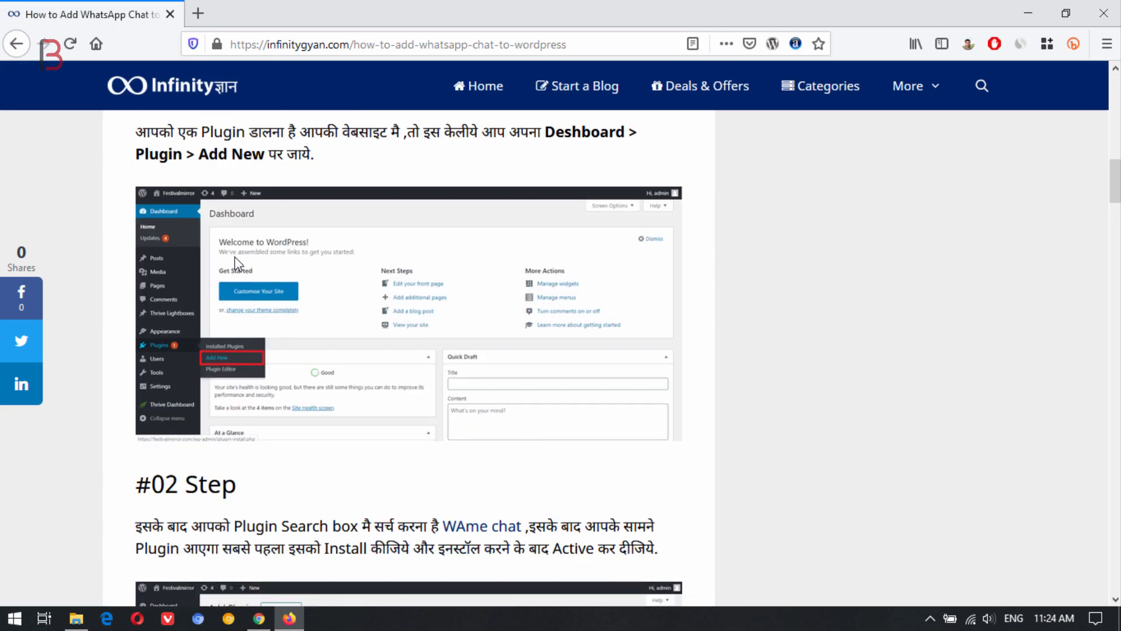
scroll(335, 323, "down", 10)
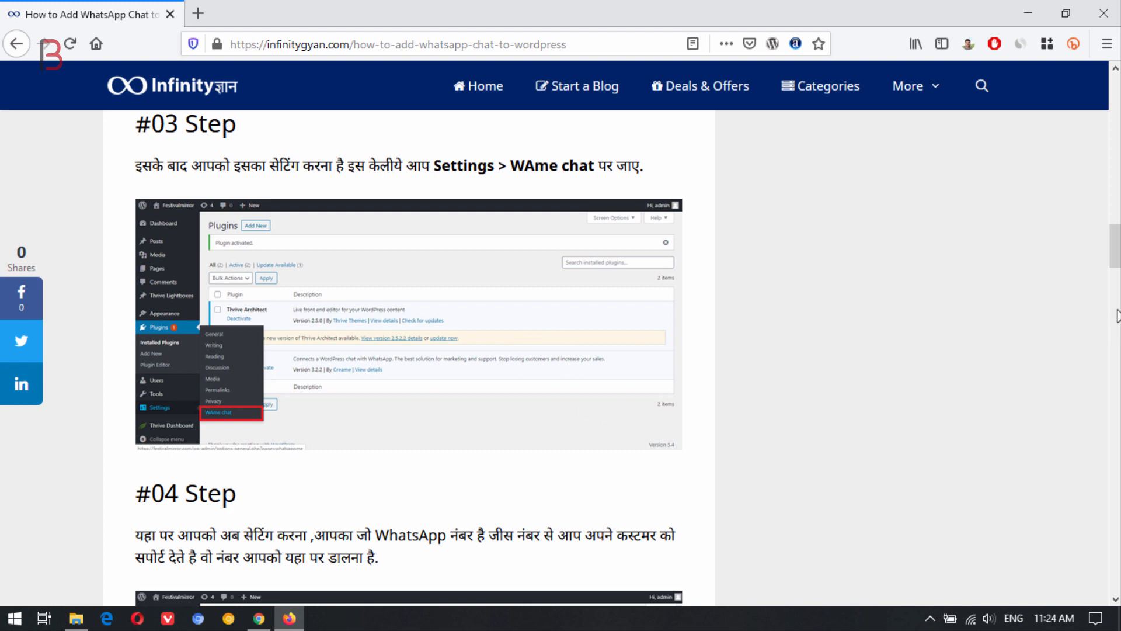
left_click_drag(1116, 246, 1090, 93)
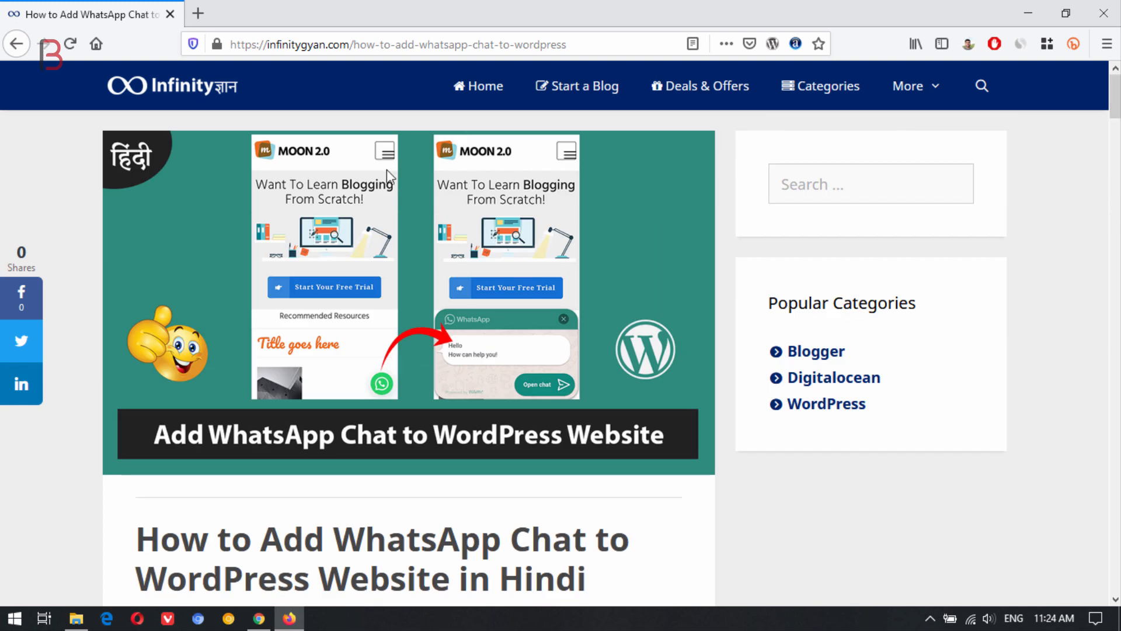
left_click(174, 96)
Open the article on hosting a WordPress website on Digitalocean and examine the watermarks on its step screenshots.
scroll(1083, 322, "down", 10)
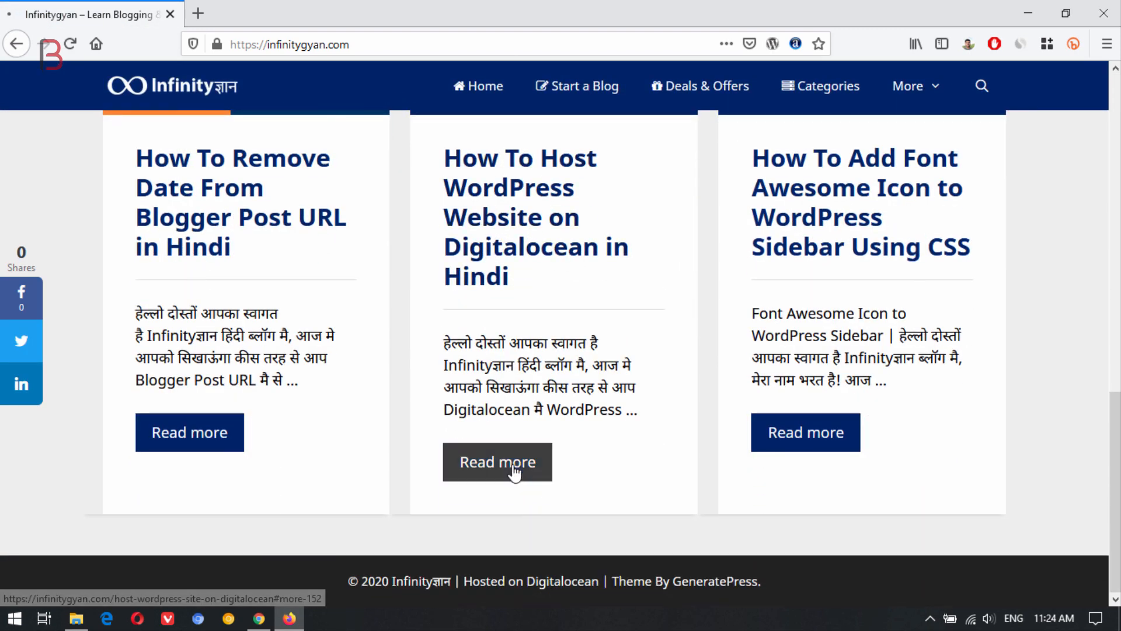
left_click(514, 468)
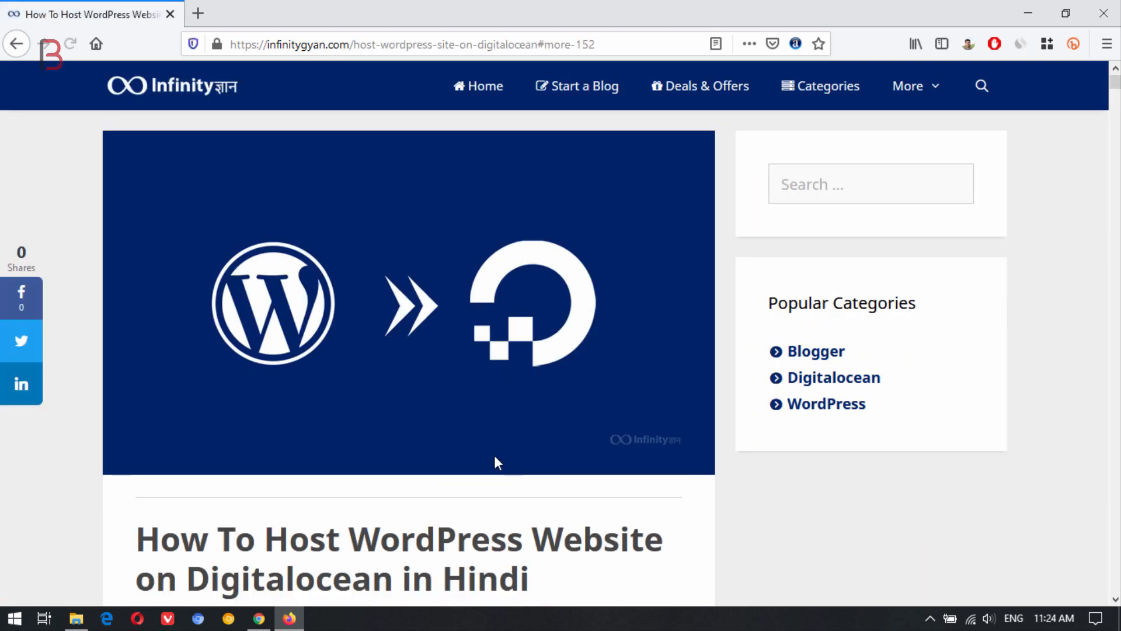
scroll(492, 431, "down", 7)
scroll(491, 418, "down", 18)
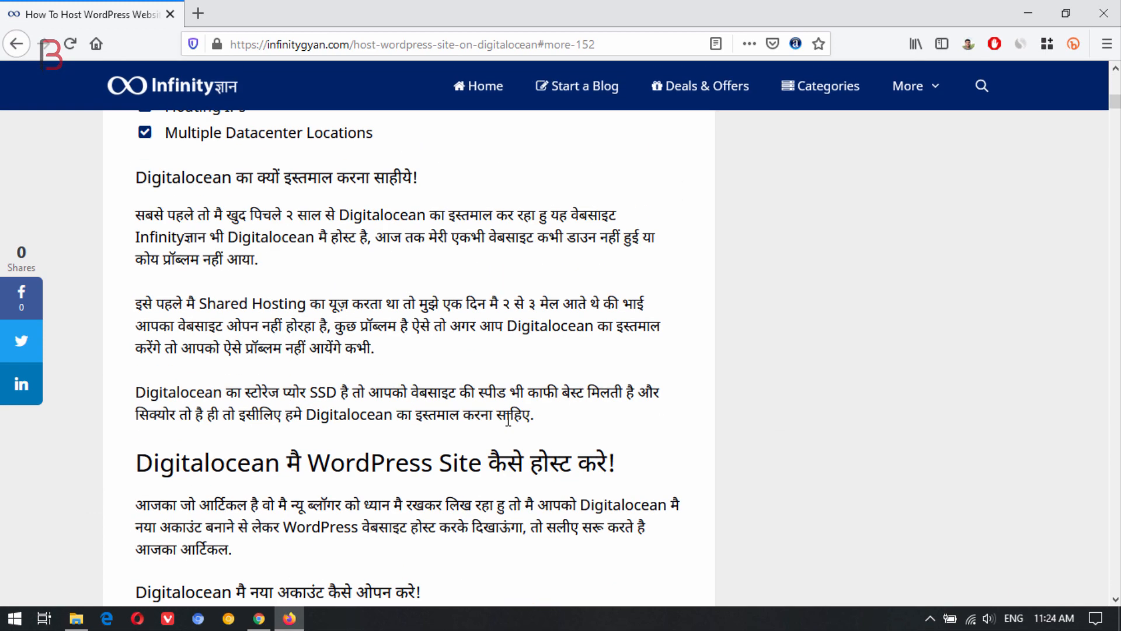
scroll(510, 427, "down", 3)
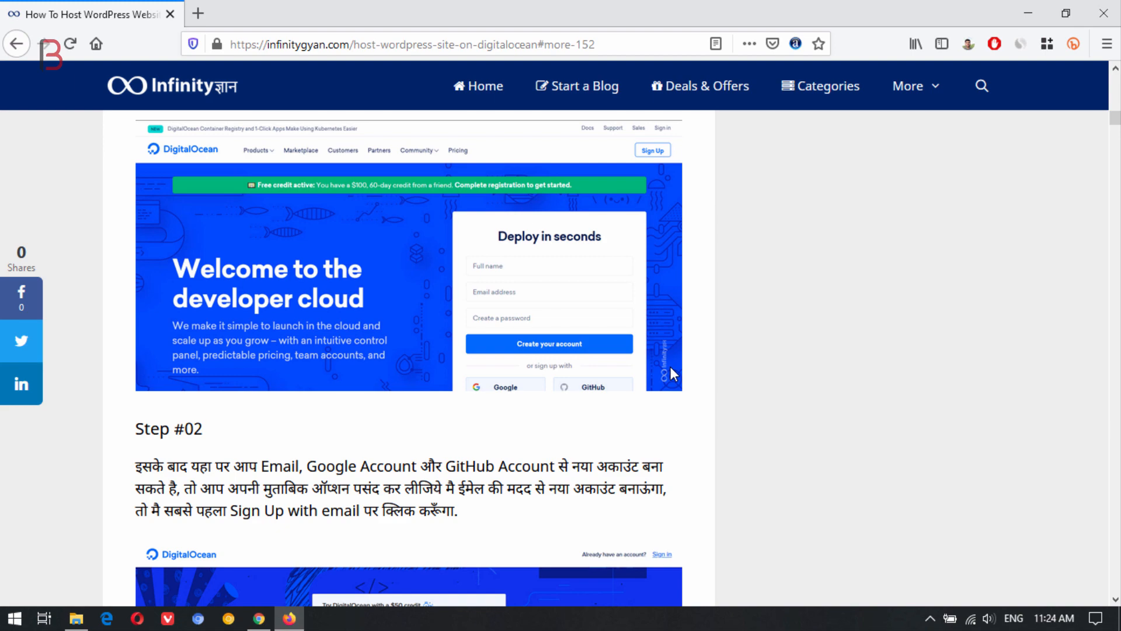
scroll(672, 372, "down", 7)
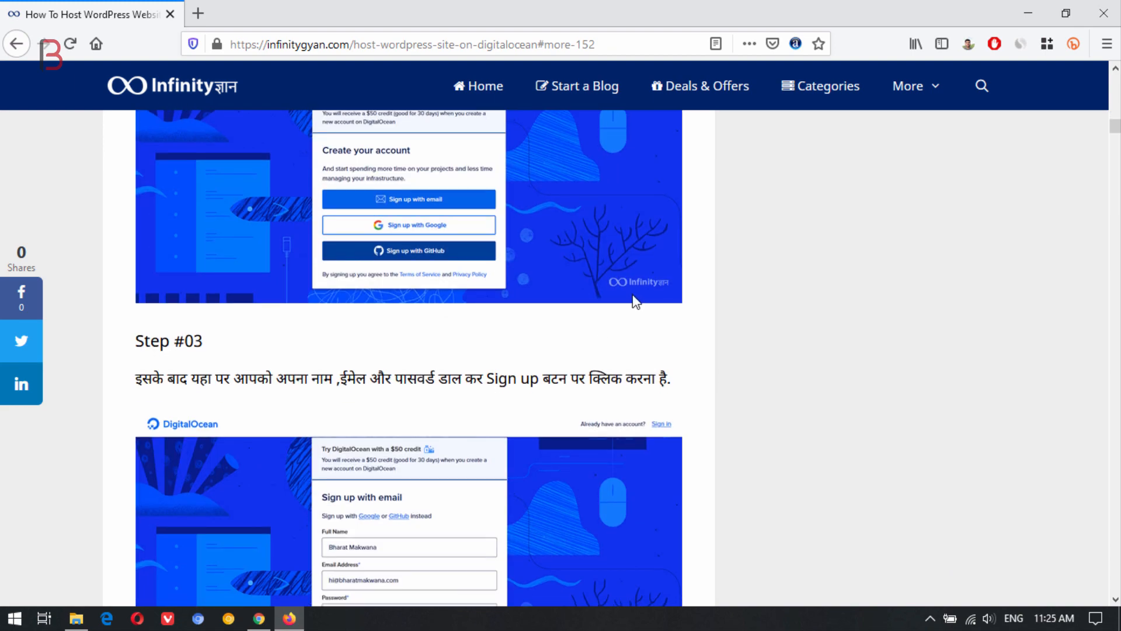
scroll(634, 290, "down", 6)
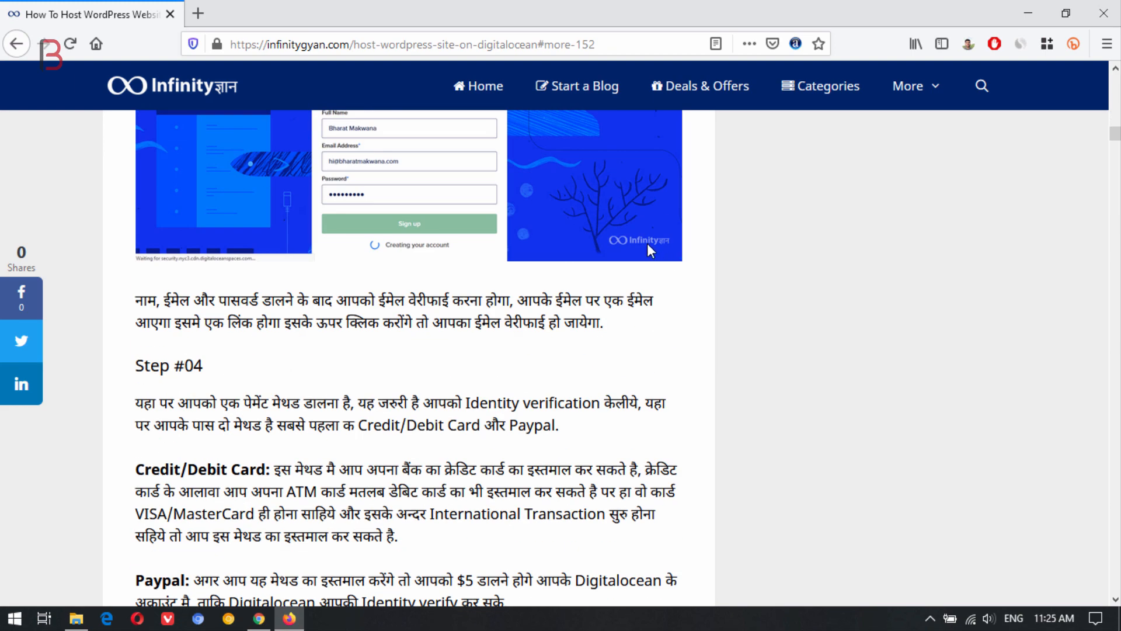
scroll(649, 280, "down", 12)
scroll(648, 310, "up", 4)
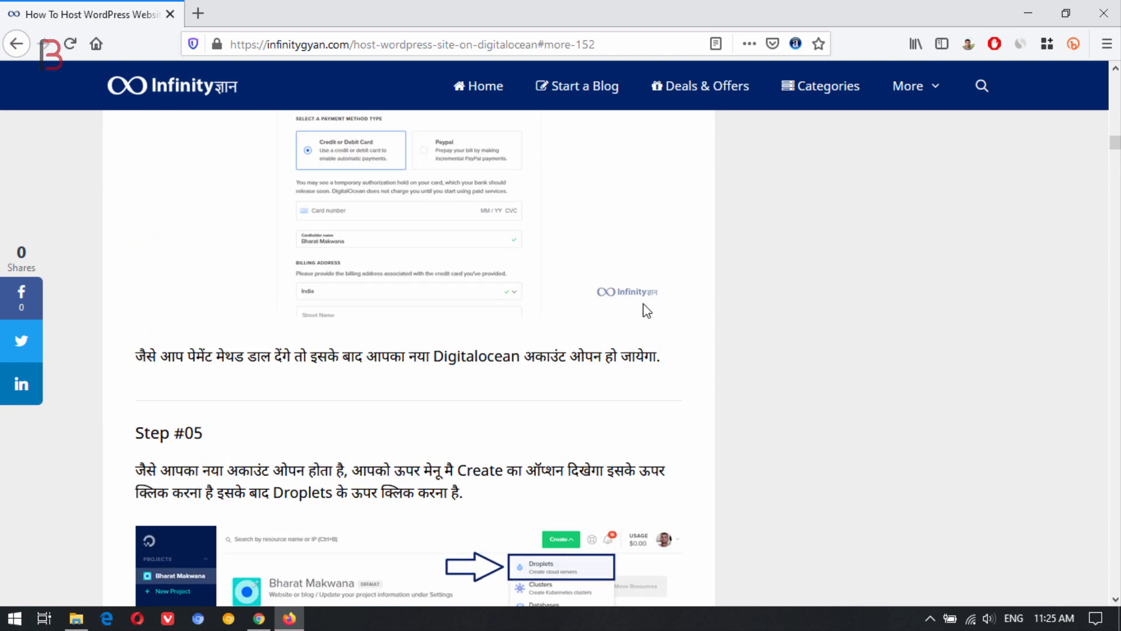
left_click_drag(1115, 144, 1115, 77)
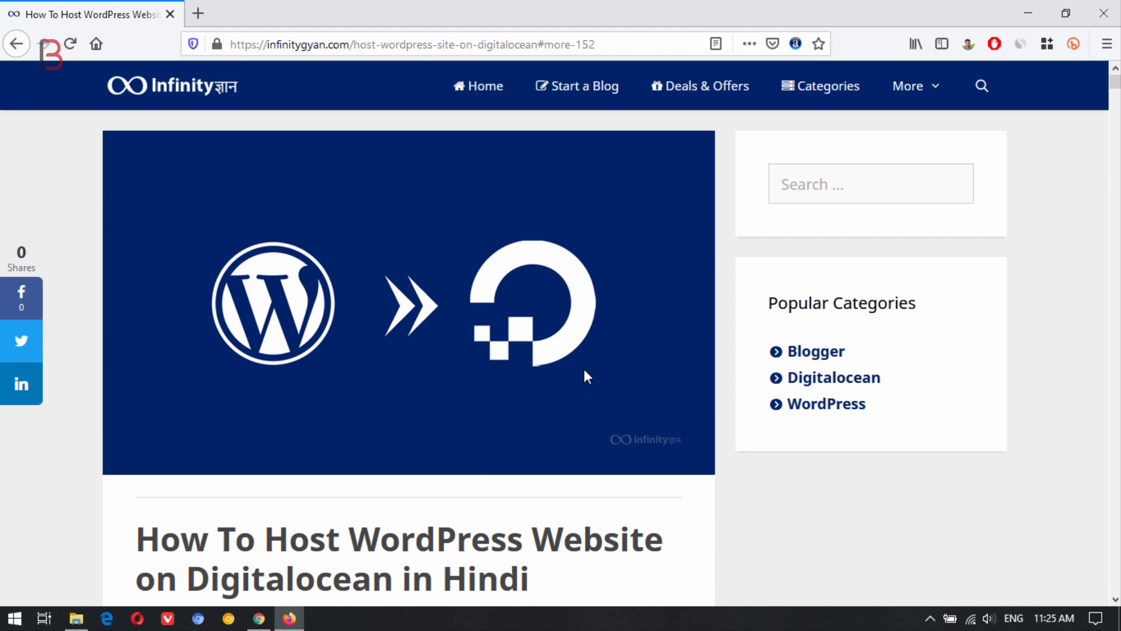
mouse_move(1116, 85)
left_mouse_down()
mouse_move(1115, 529)
mouse_move(1116, 82)
left_mouse_up()
scroll(713, 431, "down", 15)
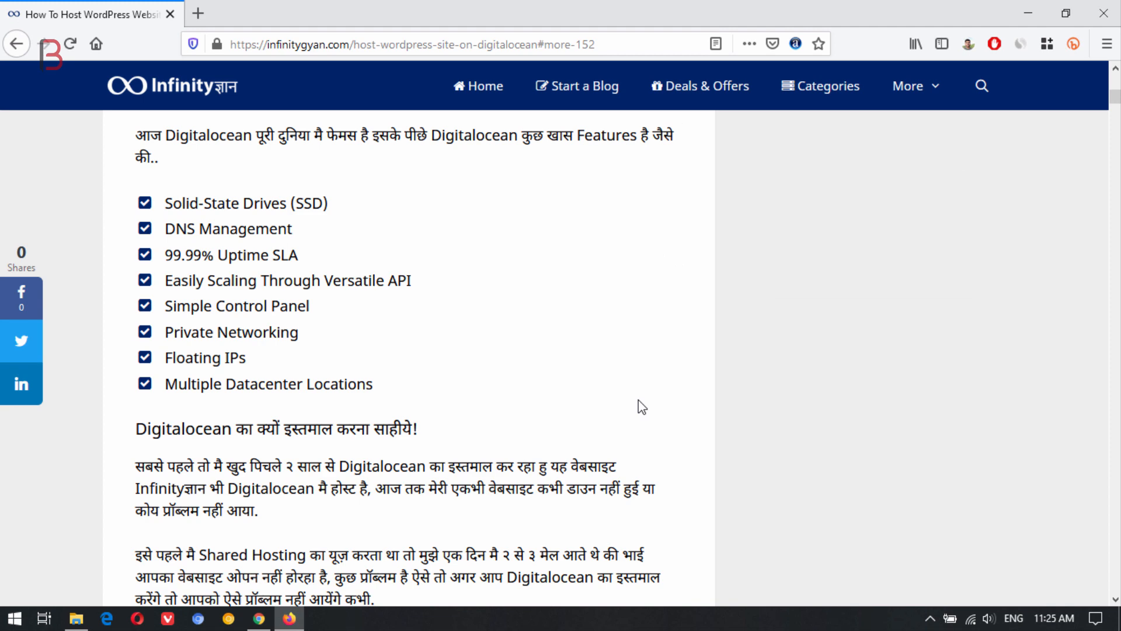
scroll(641, 405, "up", 10)
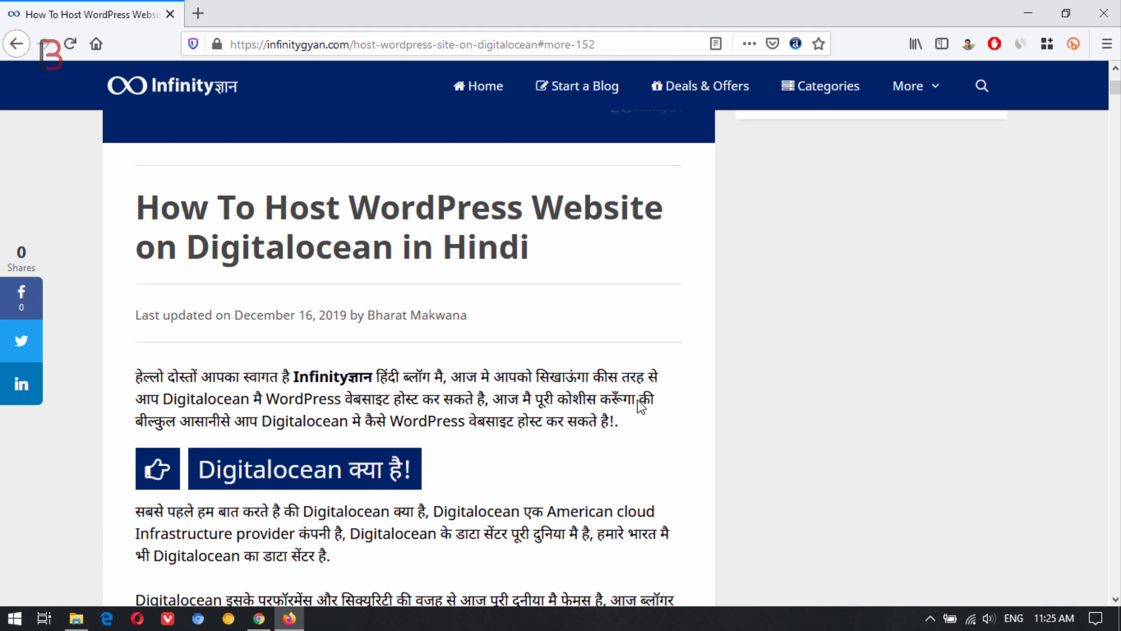
Switch to the WordPress dashboard in Chrome and search the plugins available to add for "image watermark".
left_click(259, 618)
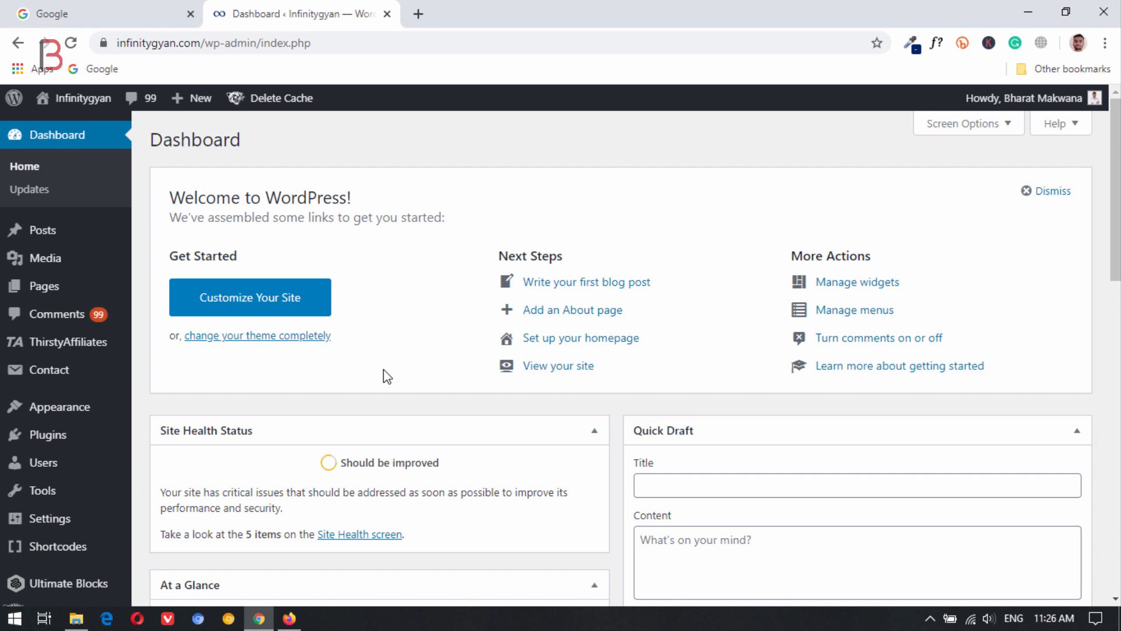
mouse_move(94, 447)
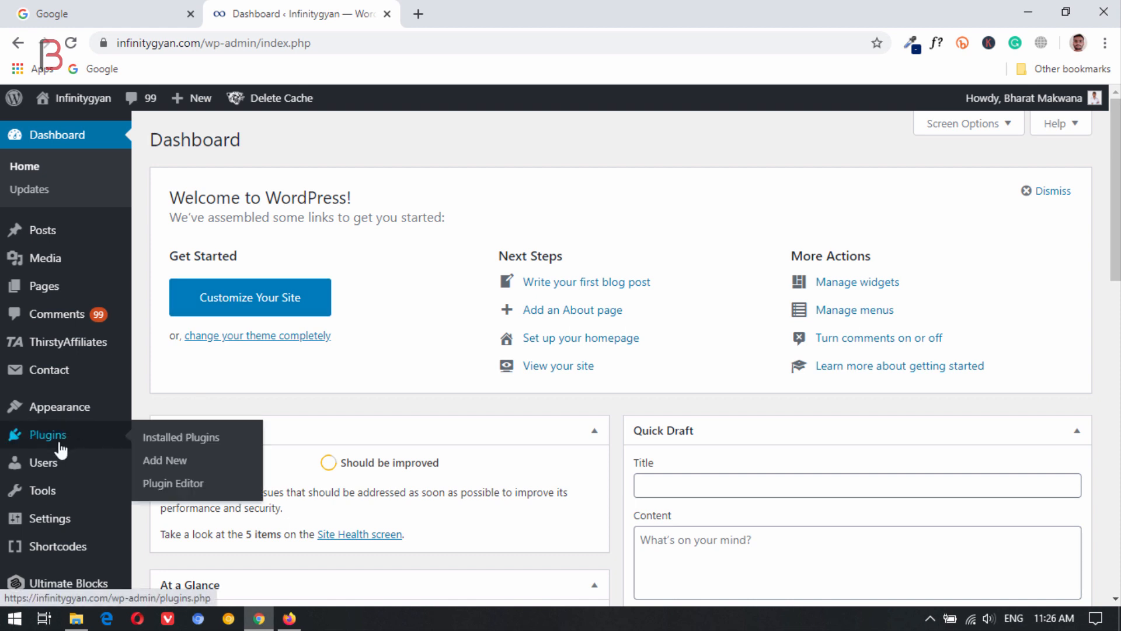
left_click(175, 466)
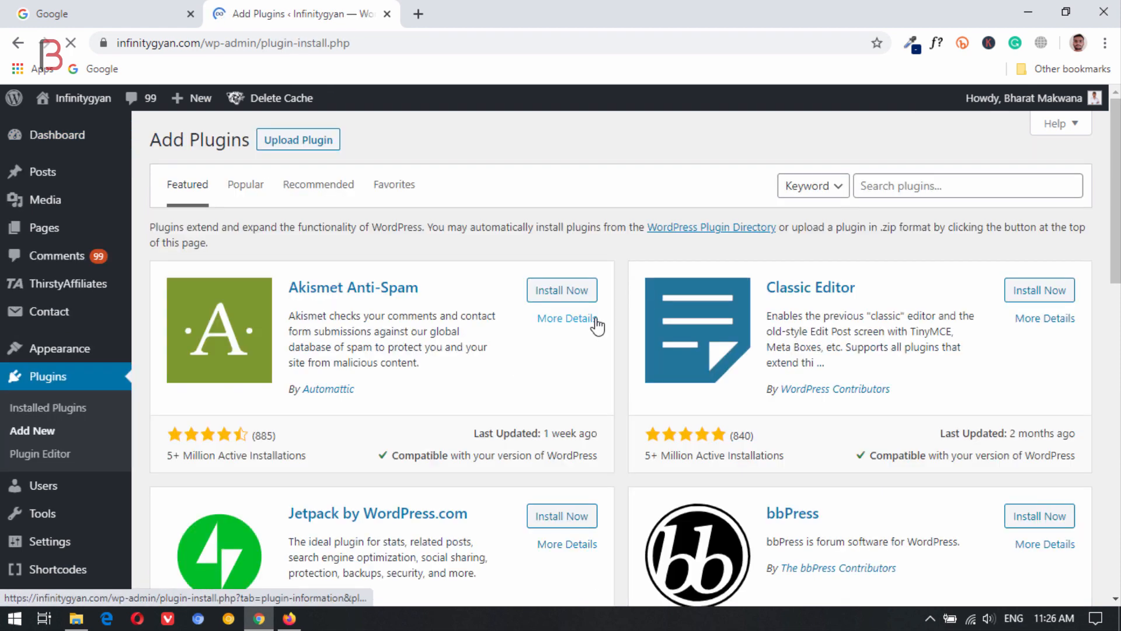
left_click(904, 189)
type("image watermark")
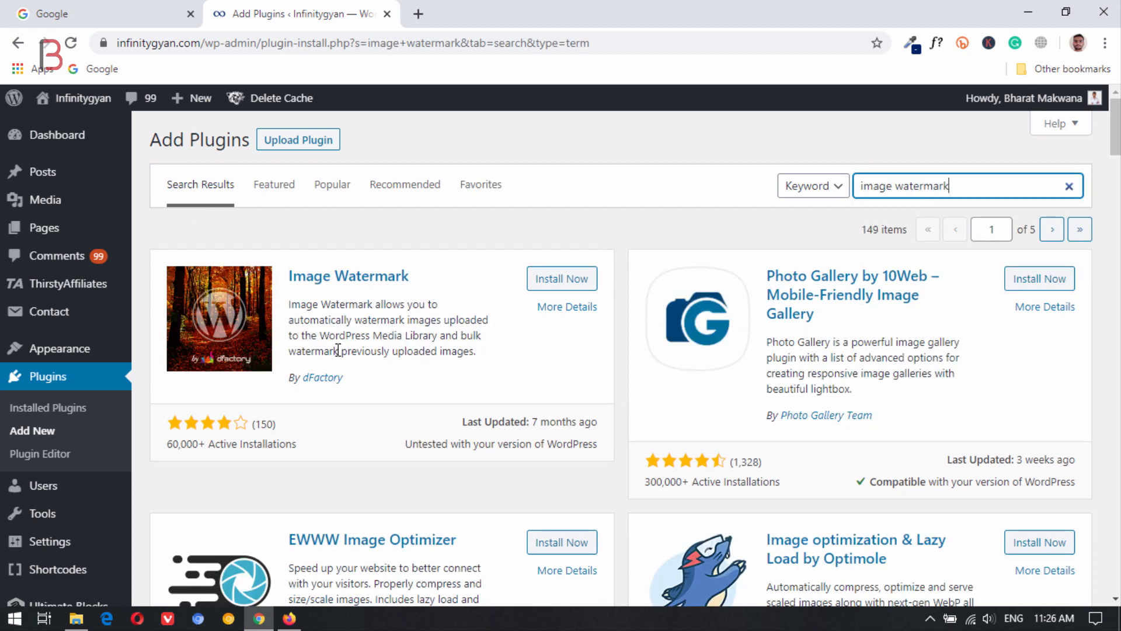
Install and activate the Image Watermark plugin by dFactory.
mouse_move(137, 236)
left_mouse_down()
mouse_move(608, 401)
mouse_move(610, 456)
left_mouse_up()
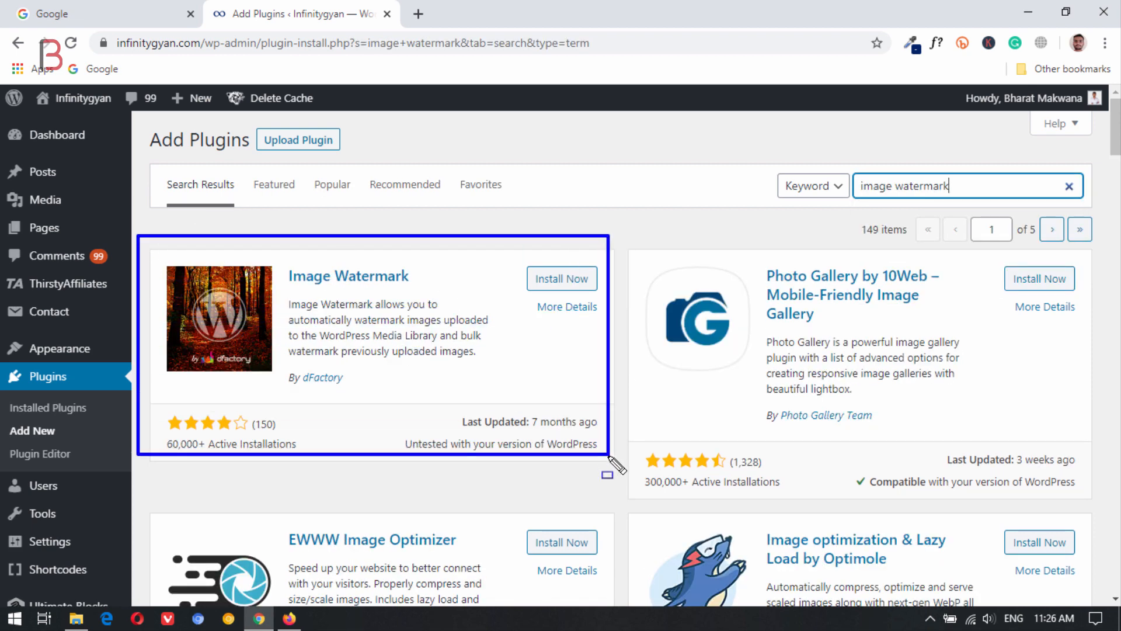
left_click(555, 279)
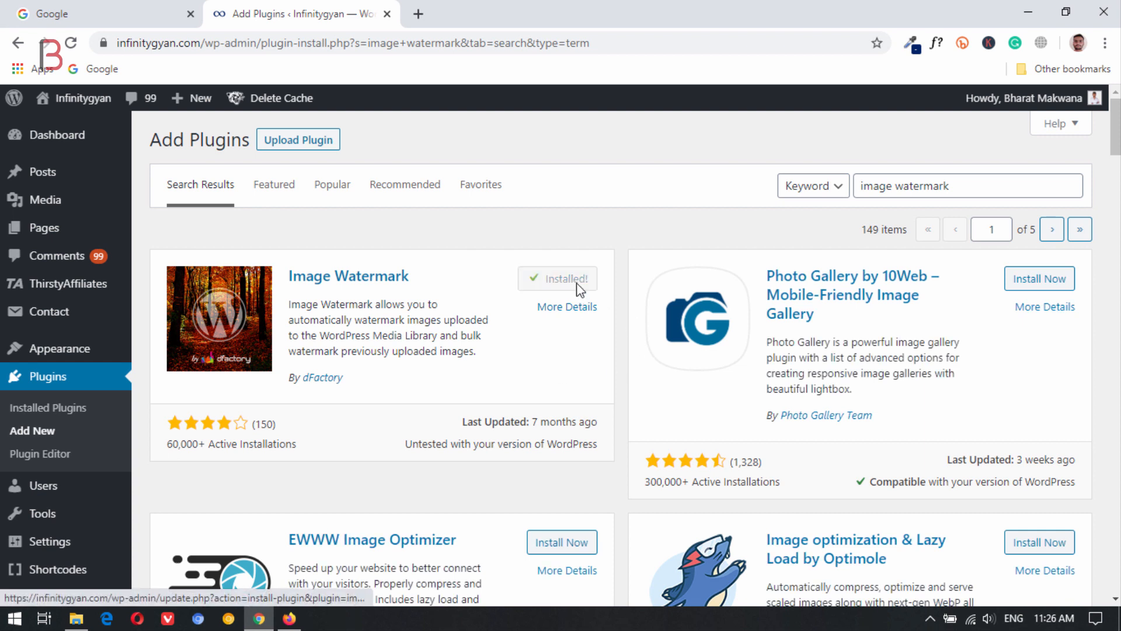
left_click(572, 286)
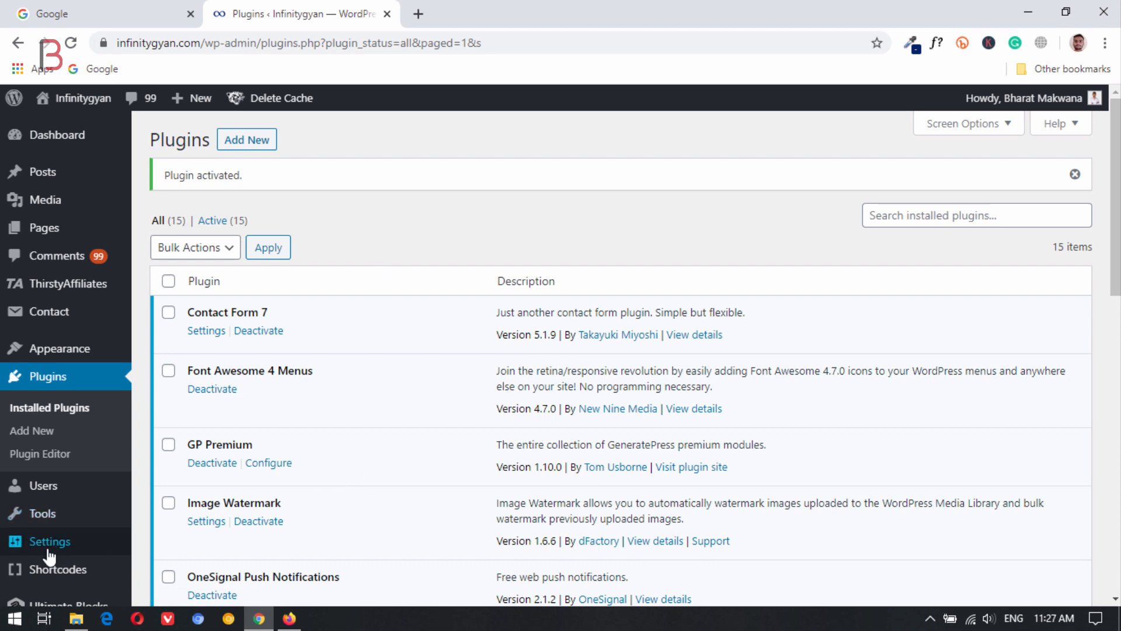
Open the Watermark settings and enable the Apply Watermark option for Media Library images.
mouse_move(112, 555)
left_click(162, 490)
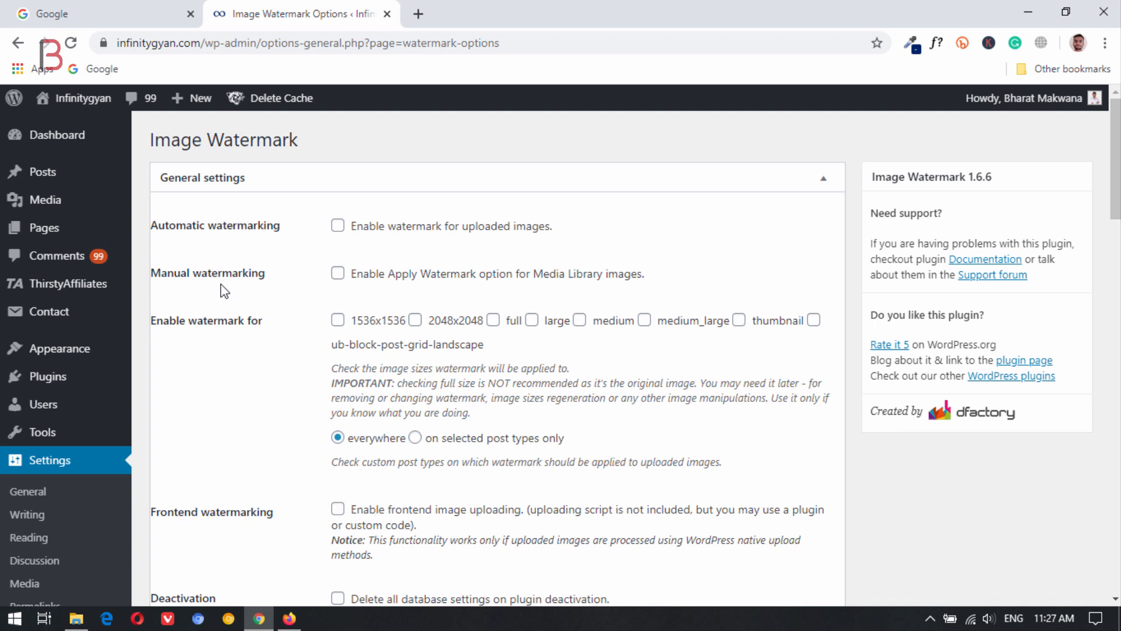
left_click(338, 274)
Enable the watermark for every image size, from 1536x1536 and 2048x2048 through thumbnail and ub-block-post-grid-landscape.
left_click(338, 320)
left_click(415, 320)
left_click(494, 320)
left_click(532, 320)
left_click(580, 321)
left_click(645, 321)
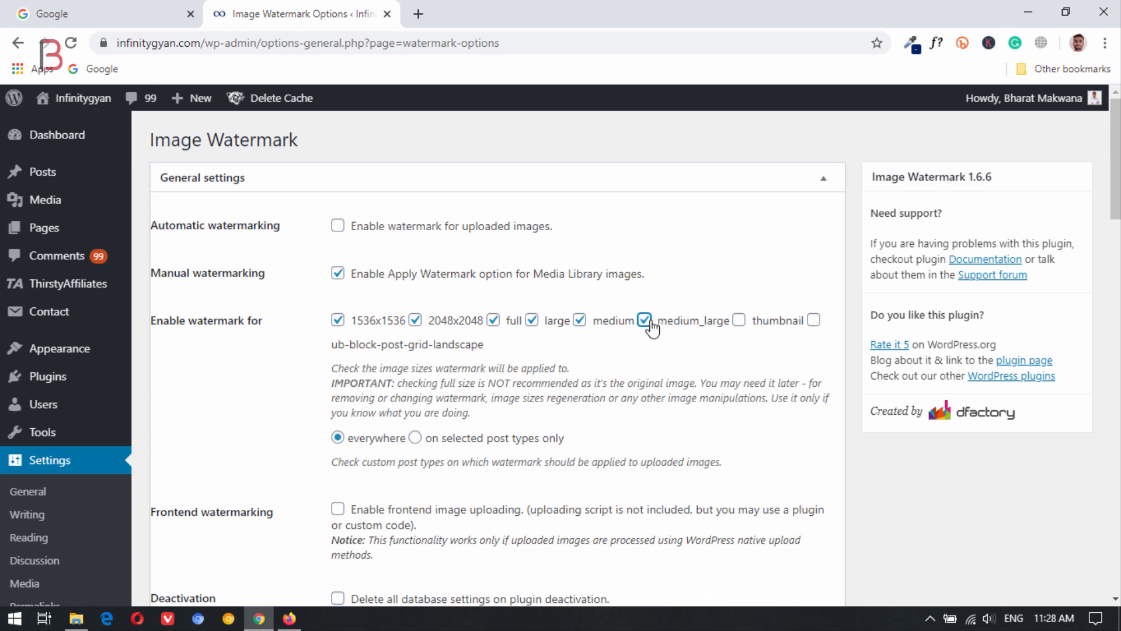
left_click(739, 321)
left_click(814, 321)
Restrict watermarking to selected post types only, with the post type "post" enabled.
scroll(501, 346, "down", 3)
scroll(501, 346, "up", 1)
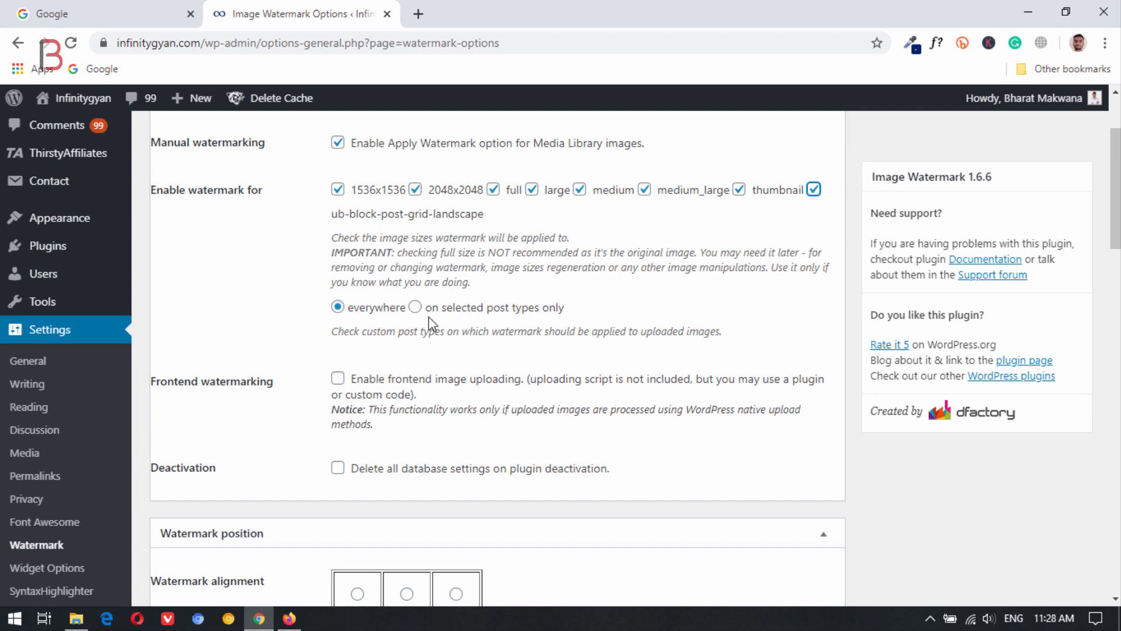
left_click(415, 308)
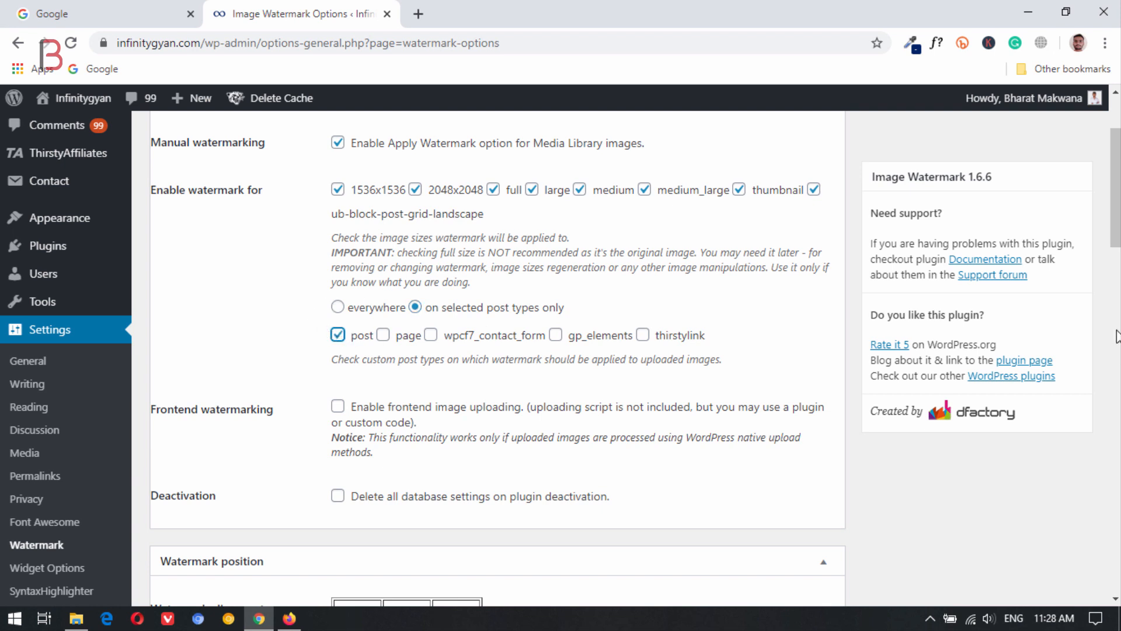
Choose the blue infinity logo Logo12-2.png from the Media Library as the watermark image.
scroll(1113, 341, "down", 3)
scroll(1112, 340, "down", 1)
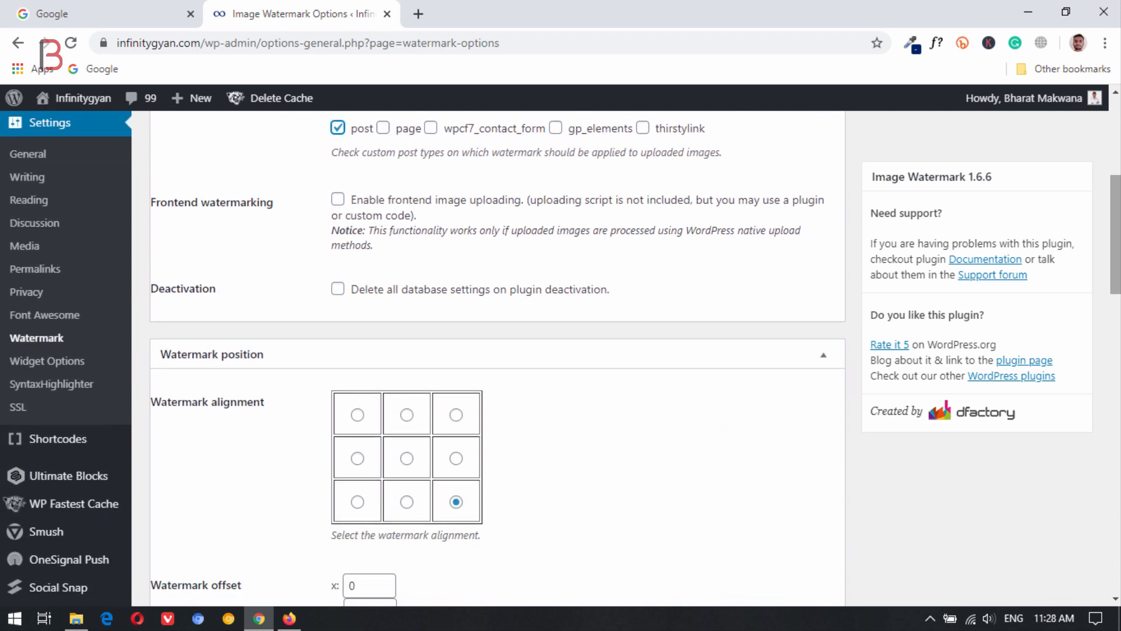
scroll(726, 331, "down", 3)
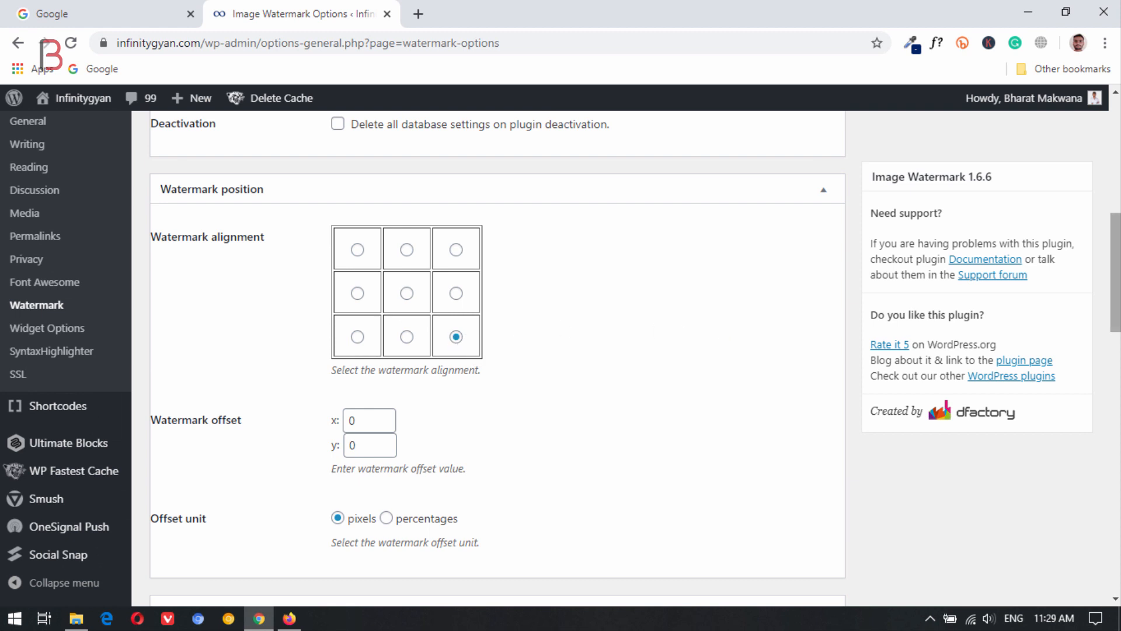
scroll(1115, 275, "down", 5)
scroll(635, 358, "down", 1)
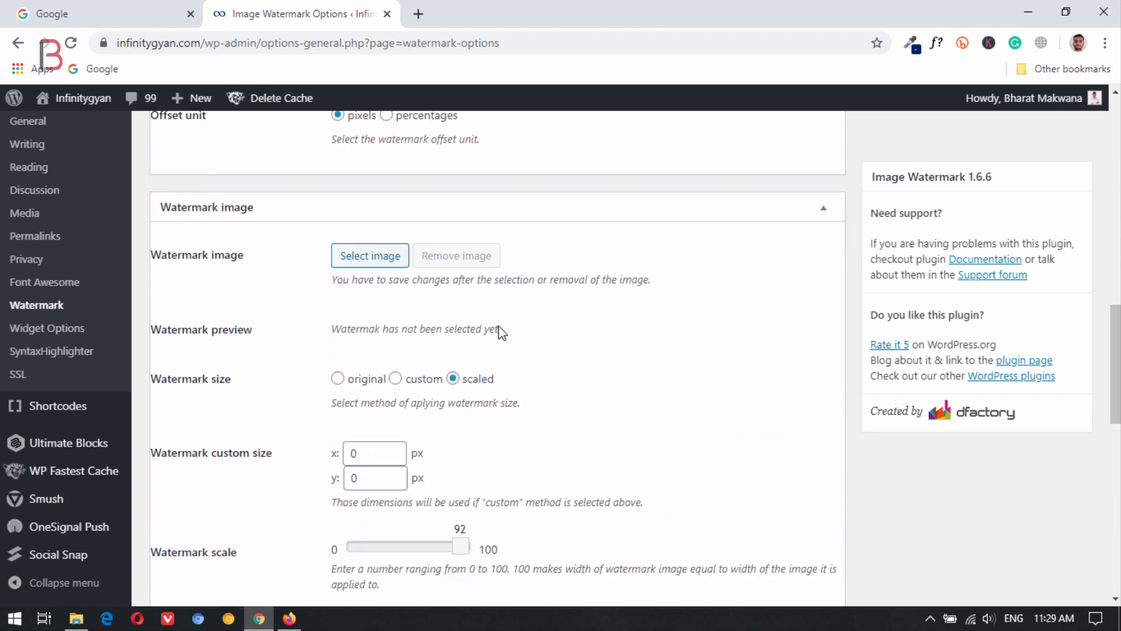
left_click(361, 260)
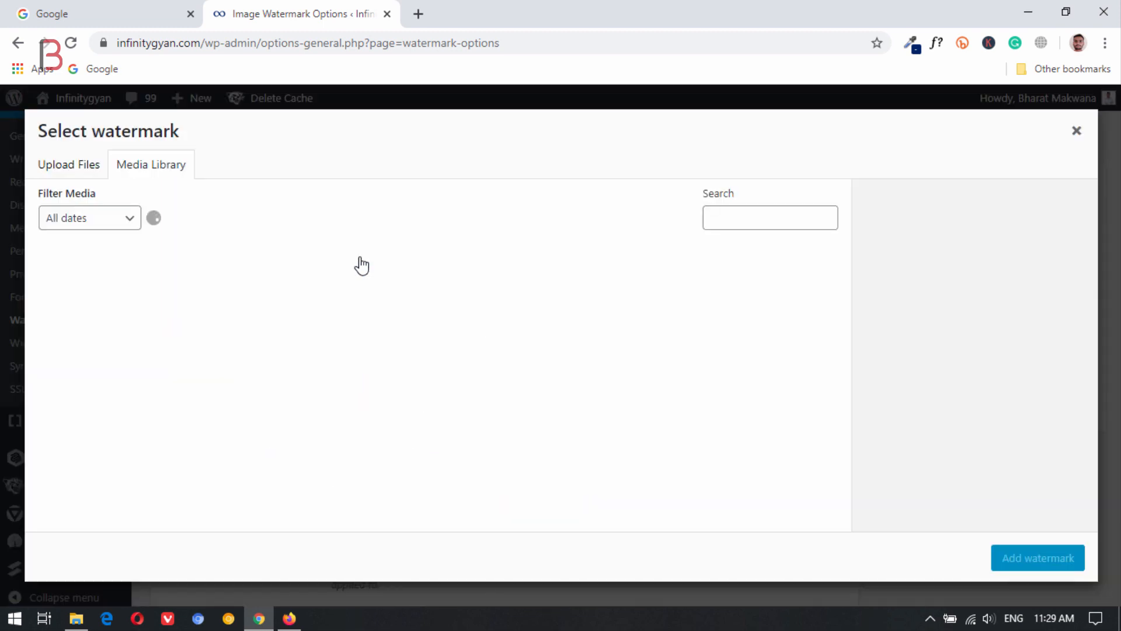
left_click_drag(845, 265, 850, 478)
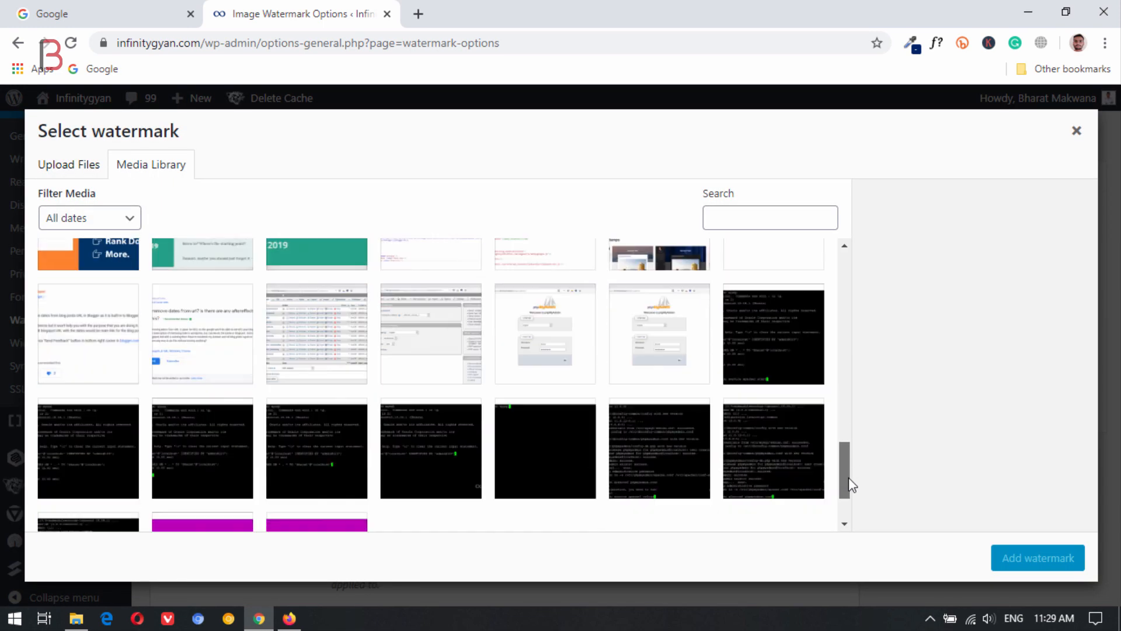
scroll(796, 380, "down", 10)
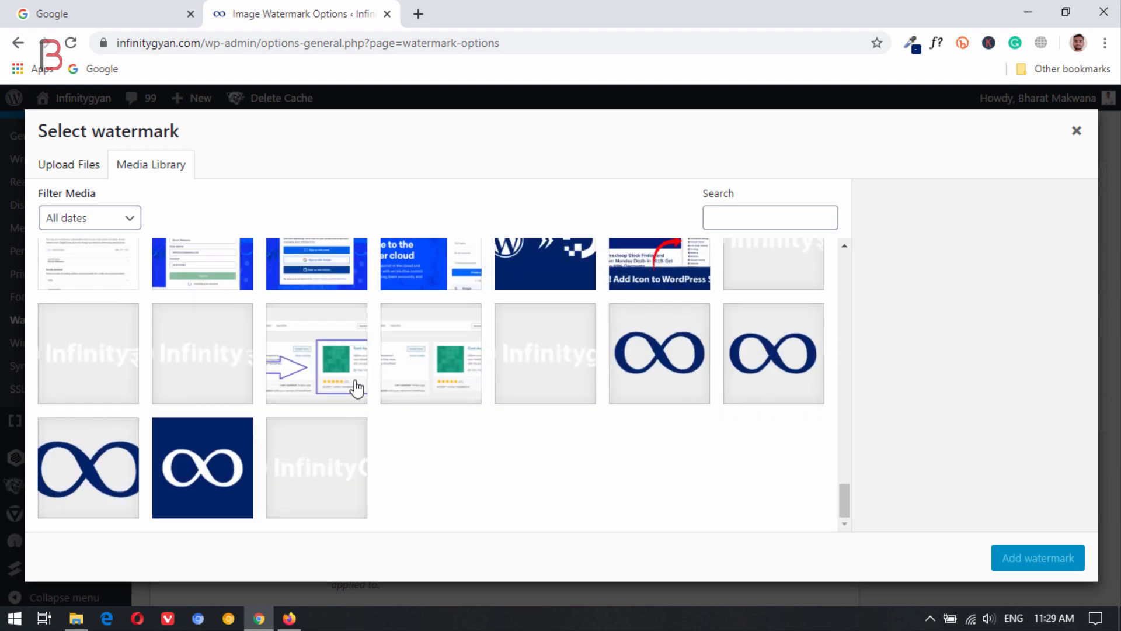
left_click(673, 362)
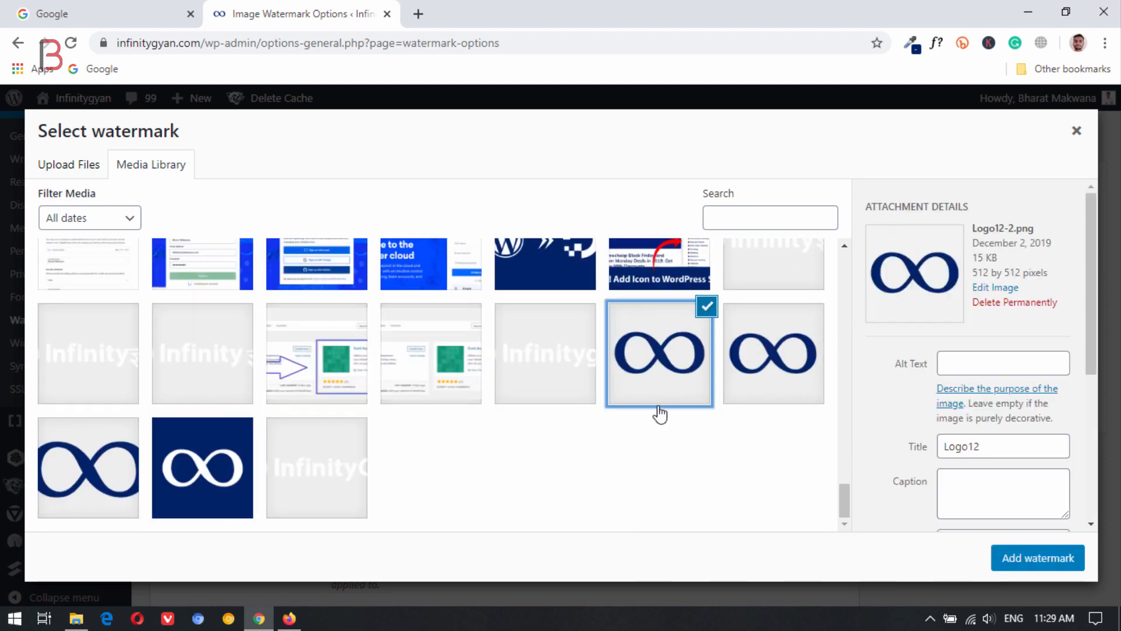
left_click(1038, 558)
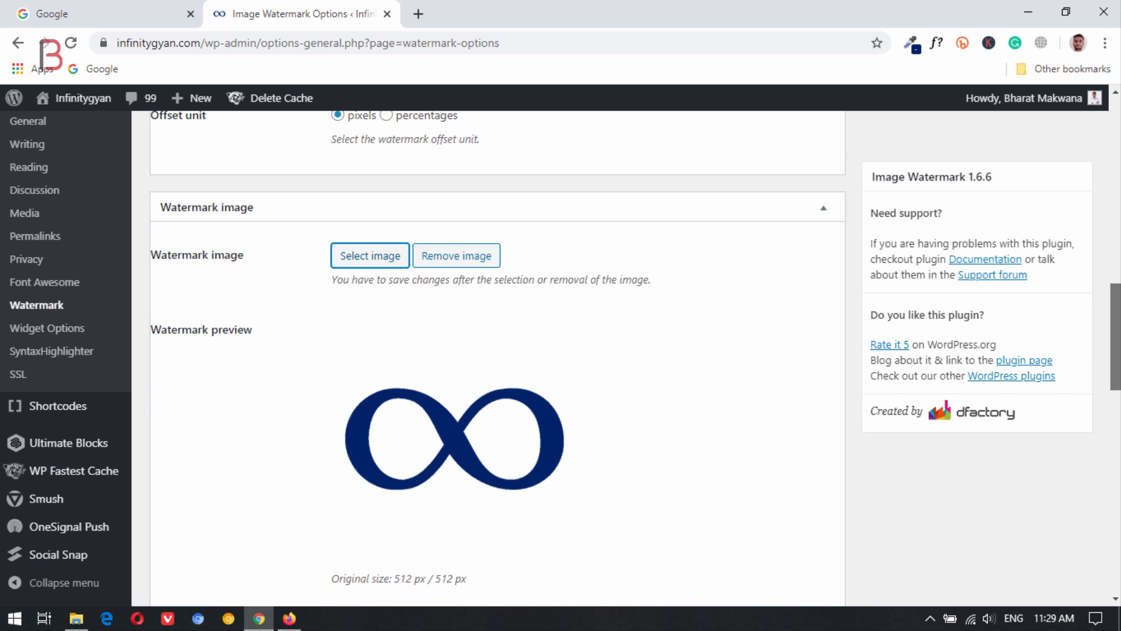
Set the watermark scale to 10, keeping the scaled watermark size method.
scroll(489, 416, "down", 5)
scroll(456, 334, "down", 1)
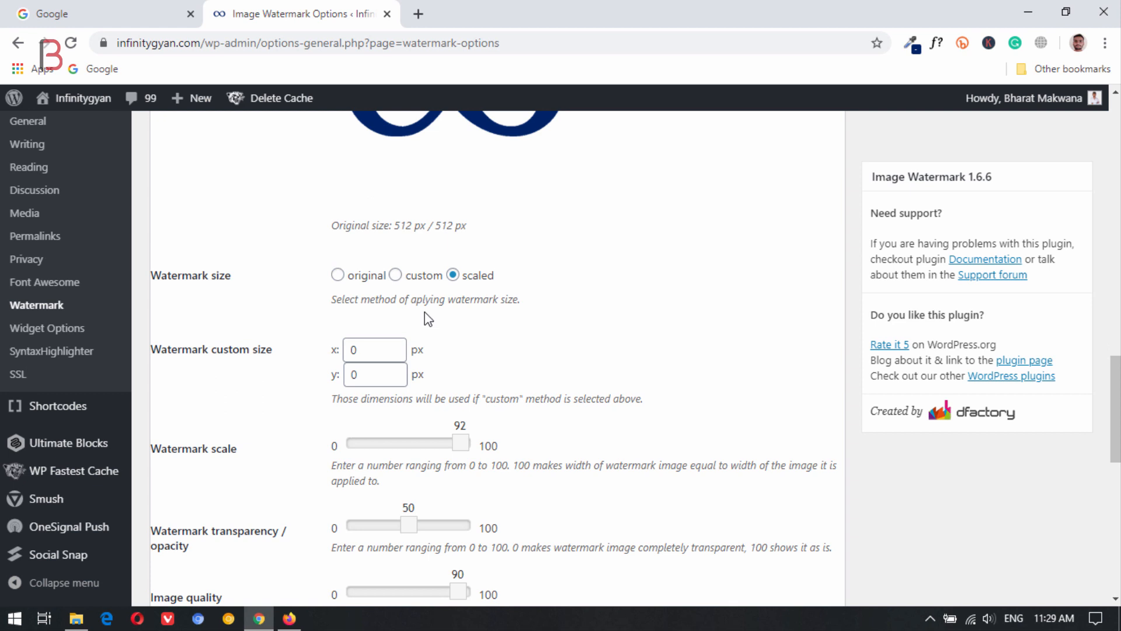
scroll(1116, 409, "down", 1)
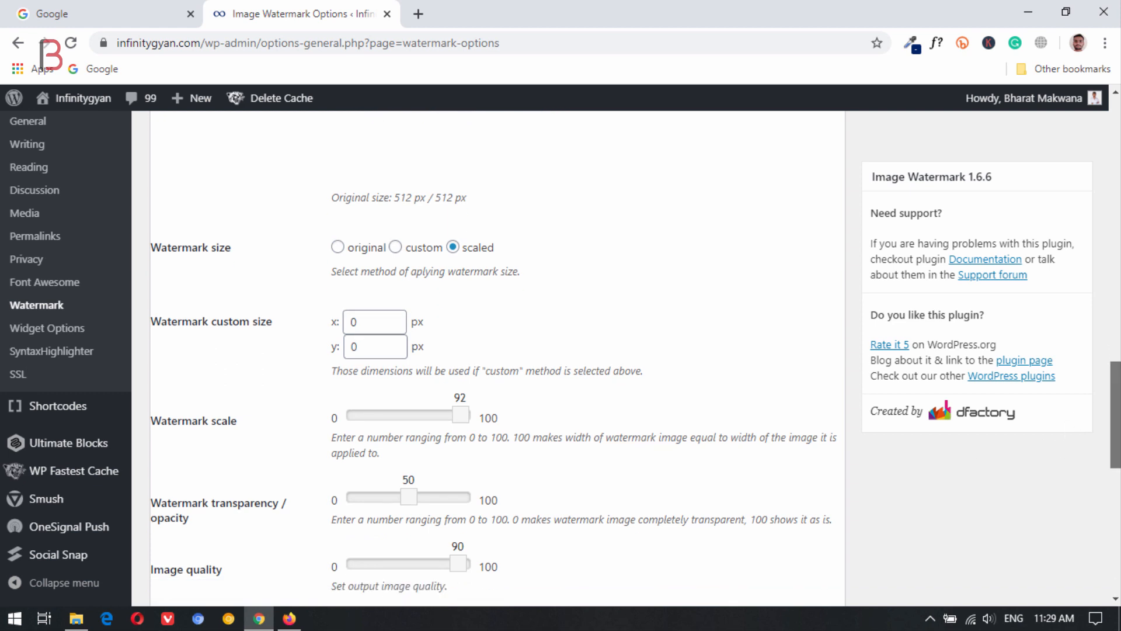
scroll(713, 393, "down", 1)
scroll(641, 383, "up", 3)
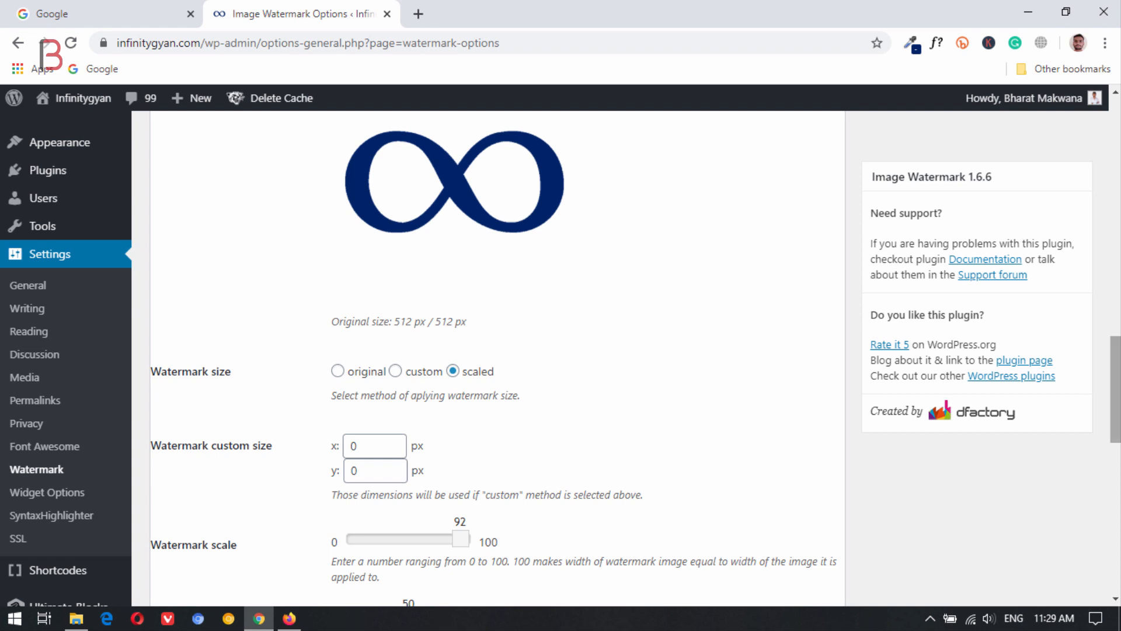
left_click_drag(1120, 400, 1119, 383)
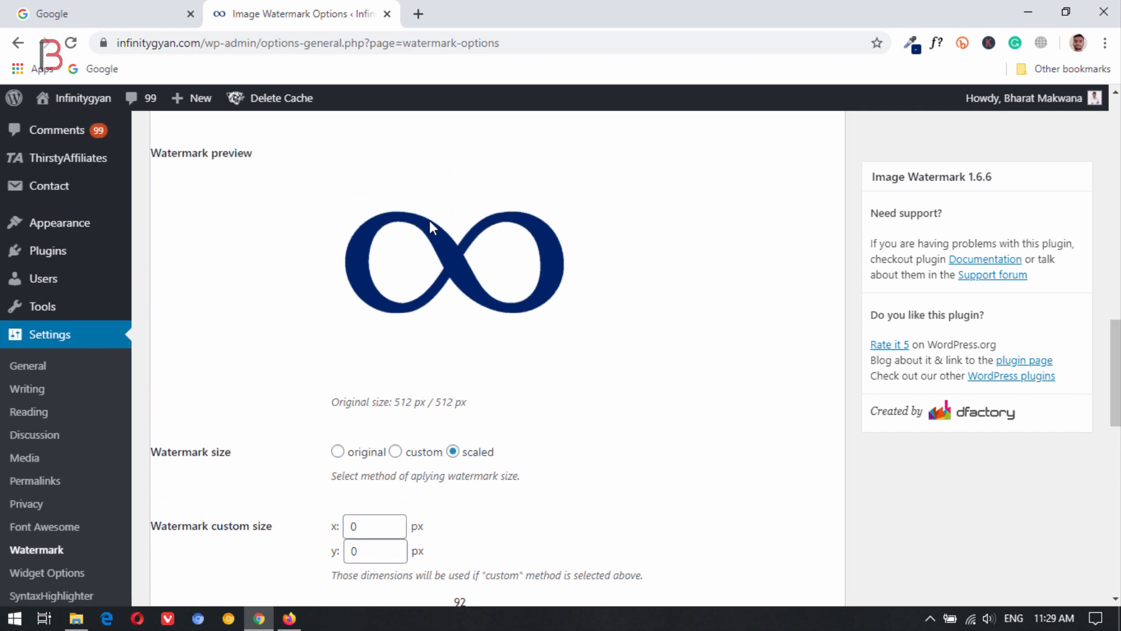
left_click_drag(1116, 374, 1116, 411)
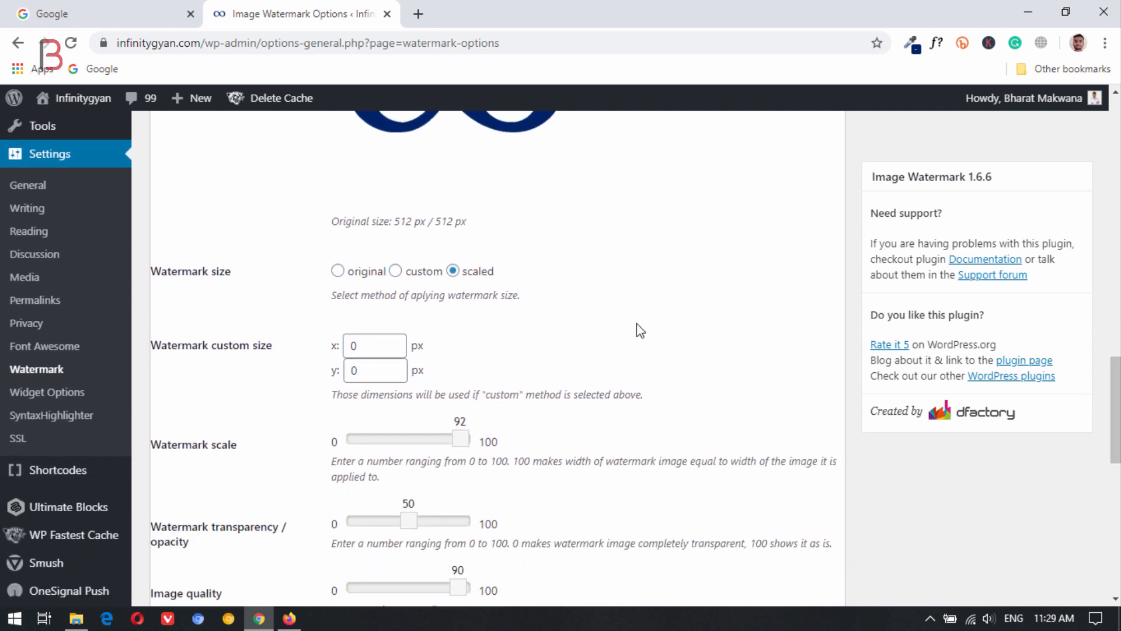
scroll(451, 263, "up", 4)
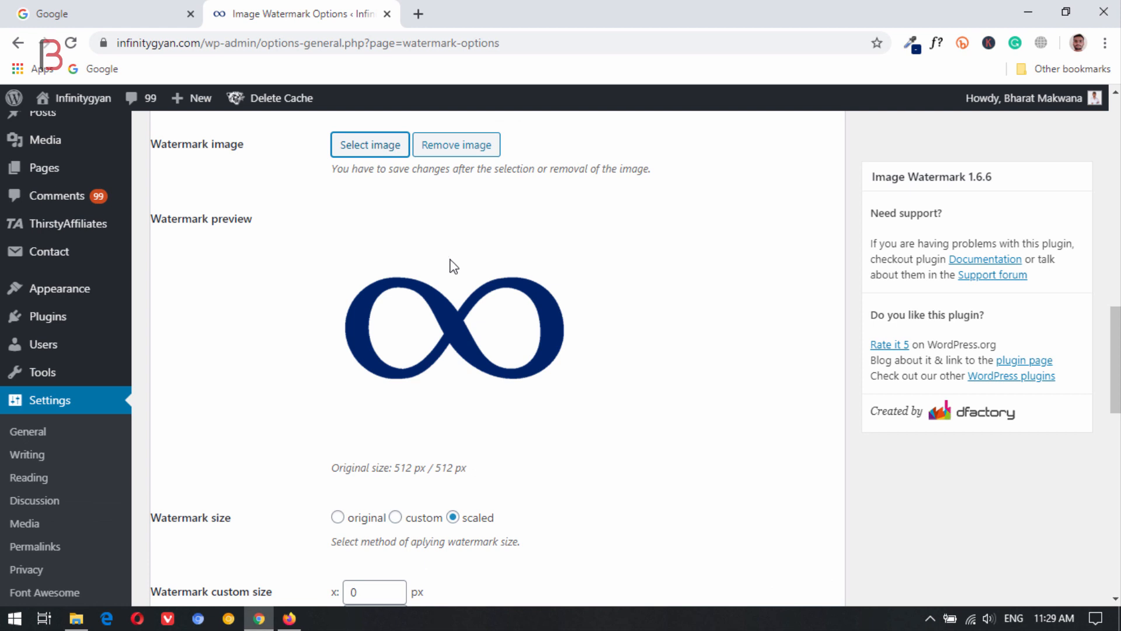
left_click_drag(1116, 362, 1115, 435)
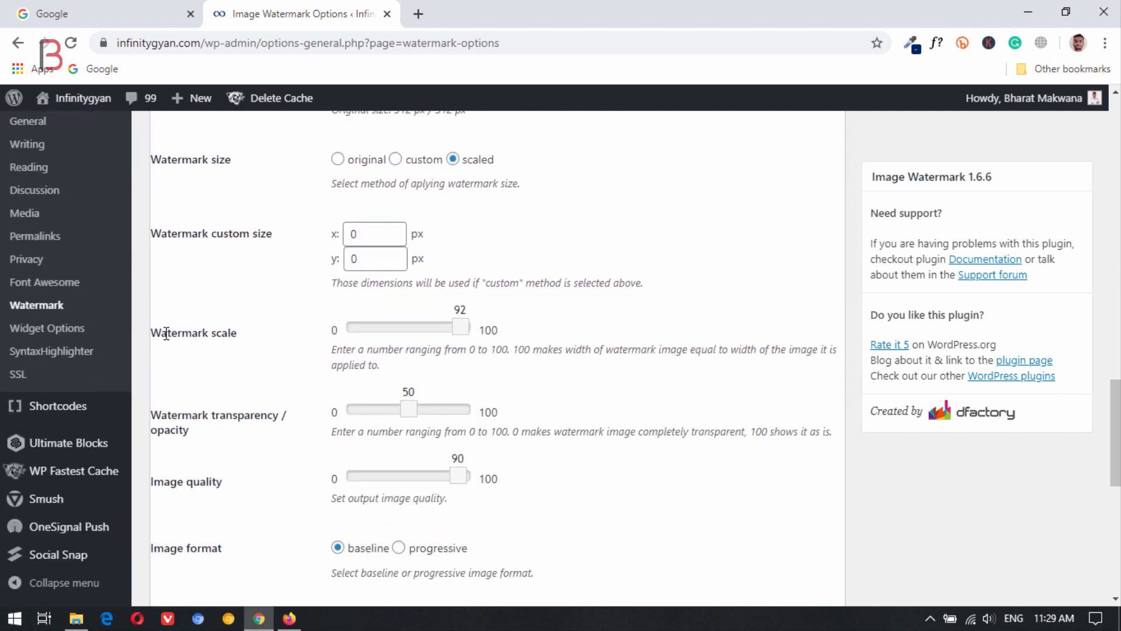
left_click_drag(464, 334, 360, 342)
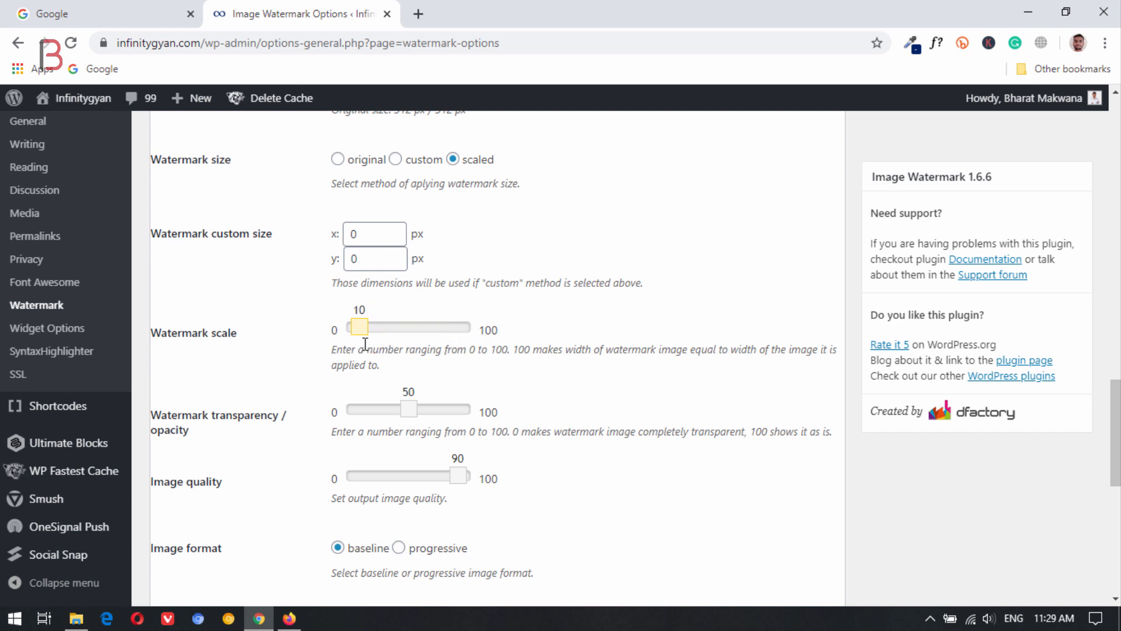
Review the remaining image quality, protection and backup options and save the watermark settings.
scroll(365, 345, "down", 3)
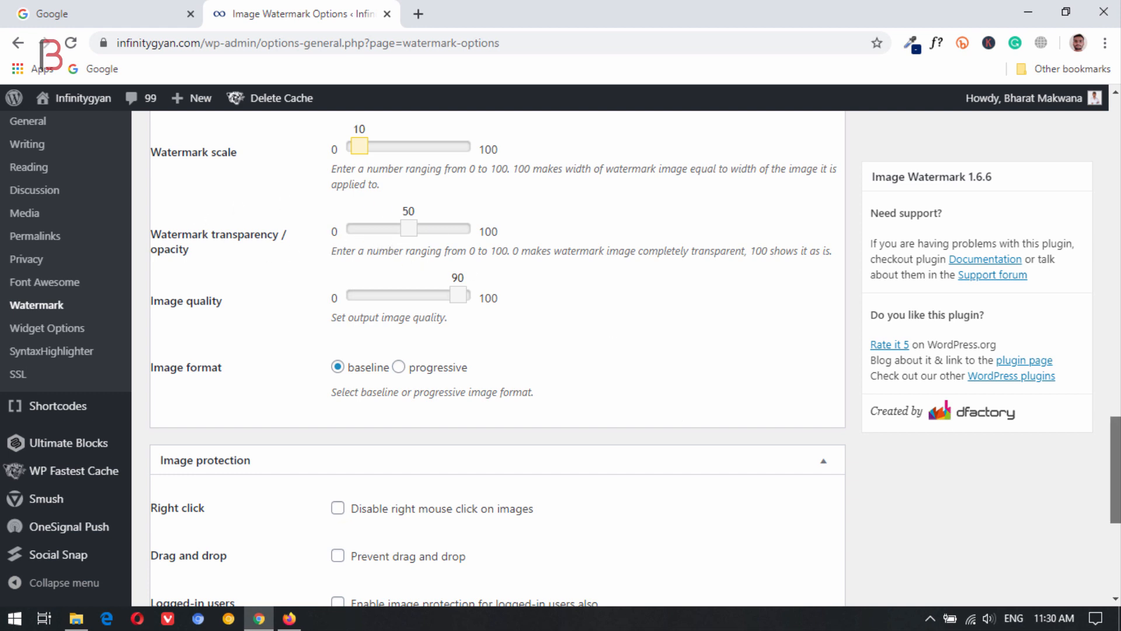
scroll(497, 350, "down", 1)
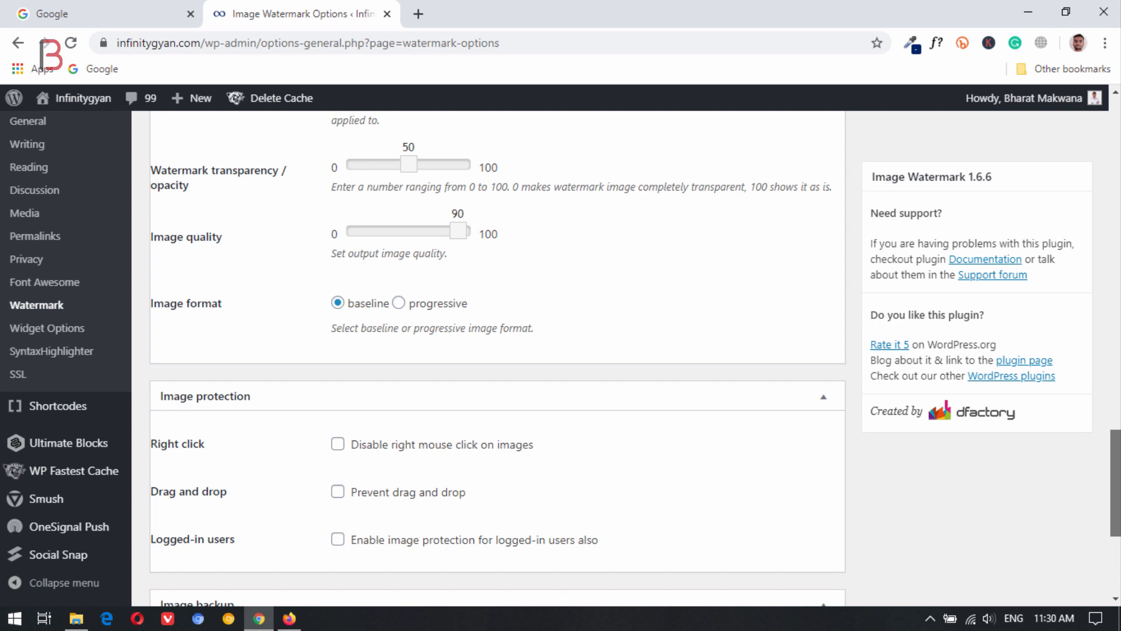
scroll(497, 350, "down", 1)
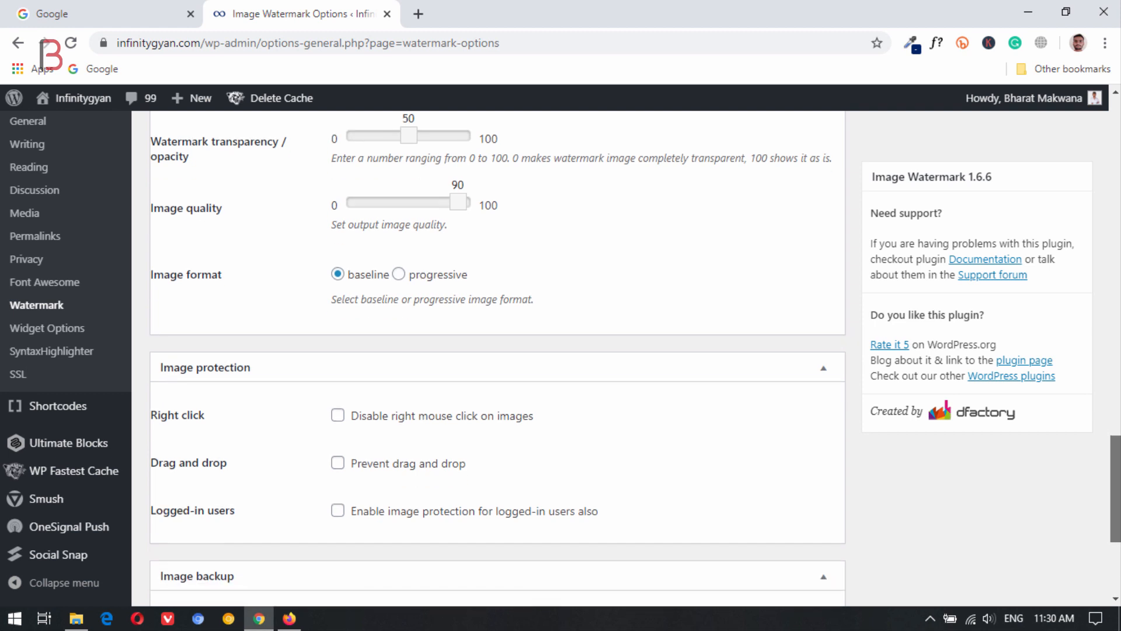
scroll(235, 584, "down", 4)
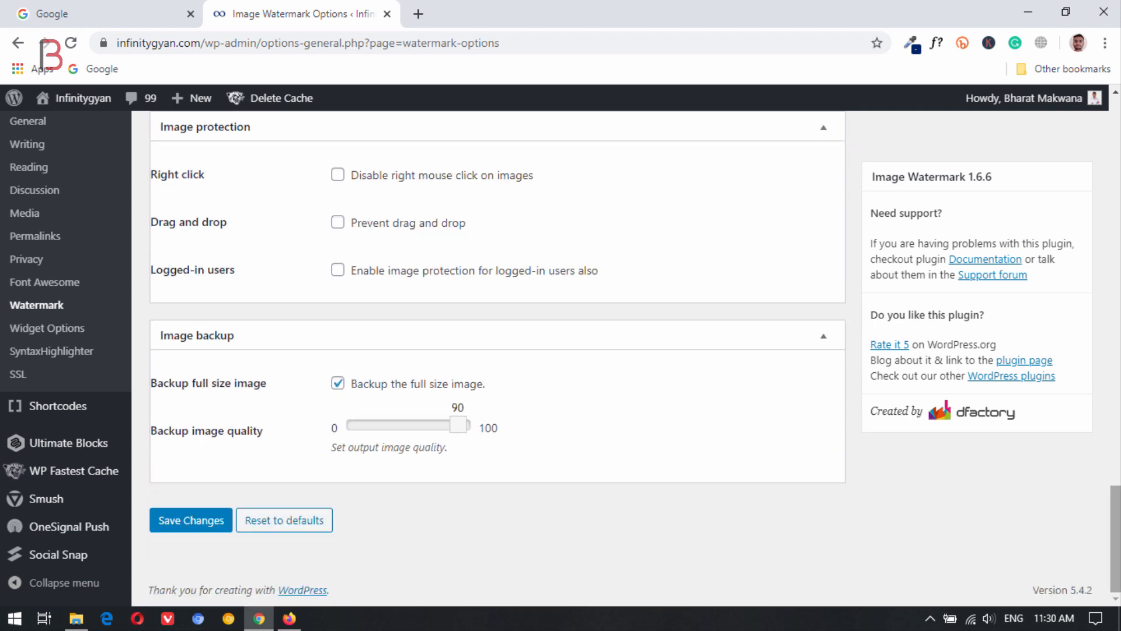
left_click(200, 524)
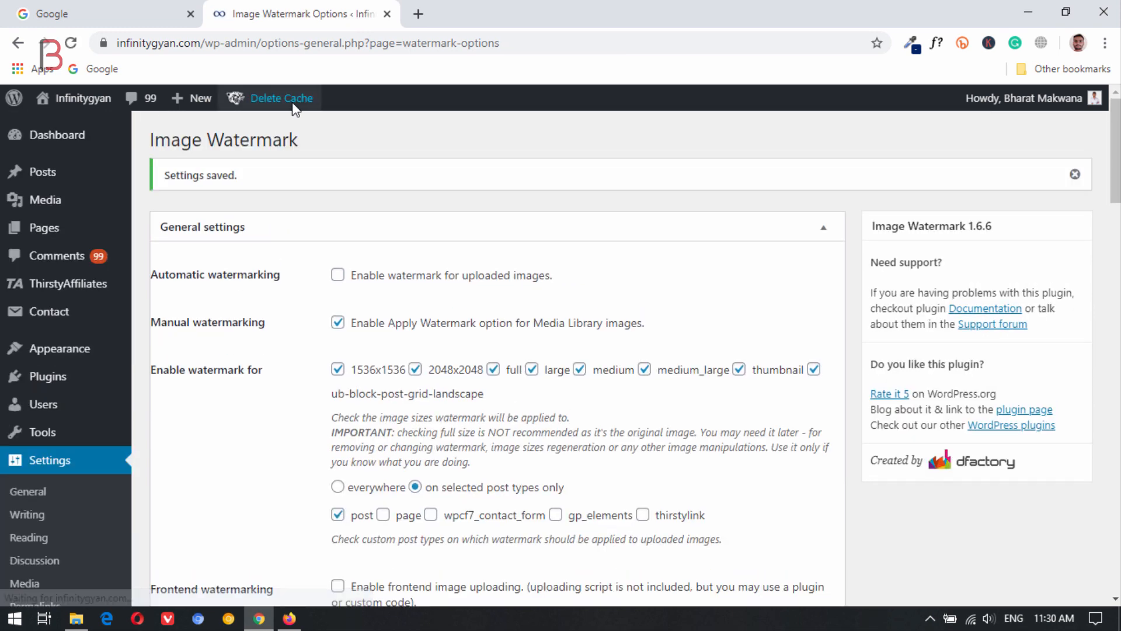
Switch to Firefox and examine the images in the site's post on adding WhatsApp Chat to a WordPress website.
mouse_move(294, 106)
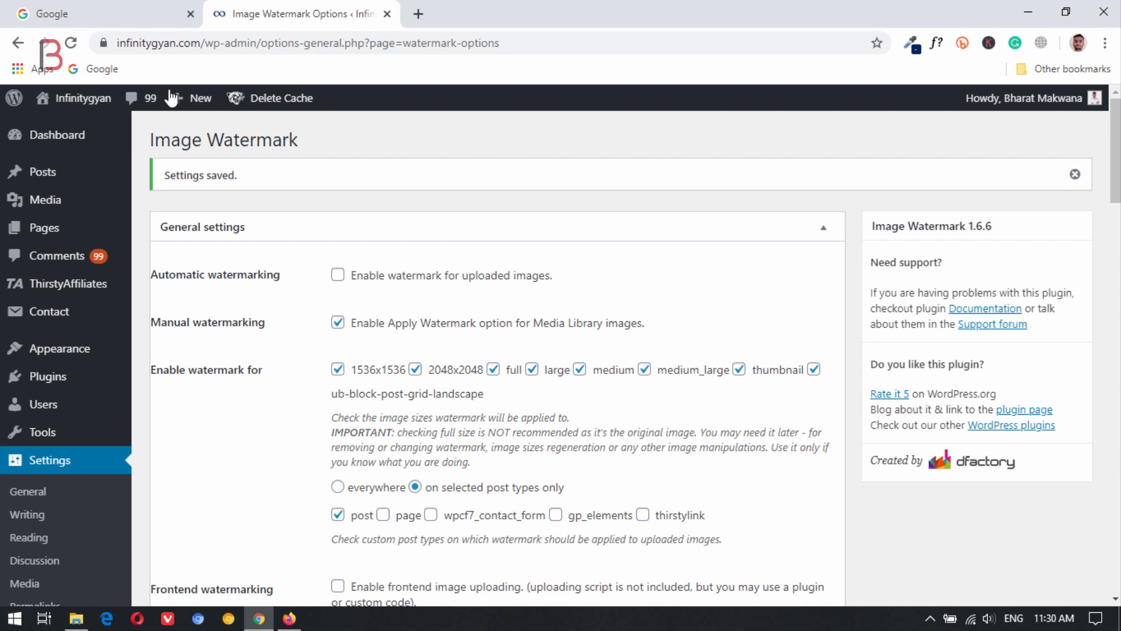
mouse_move(83, 100)
left_click(289, 619)
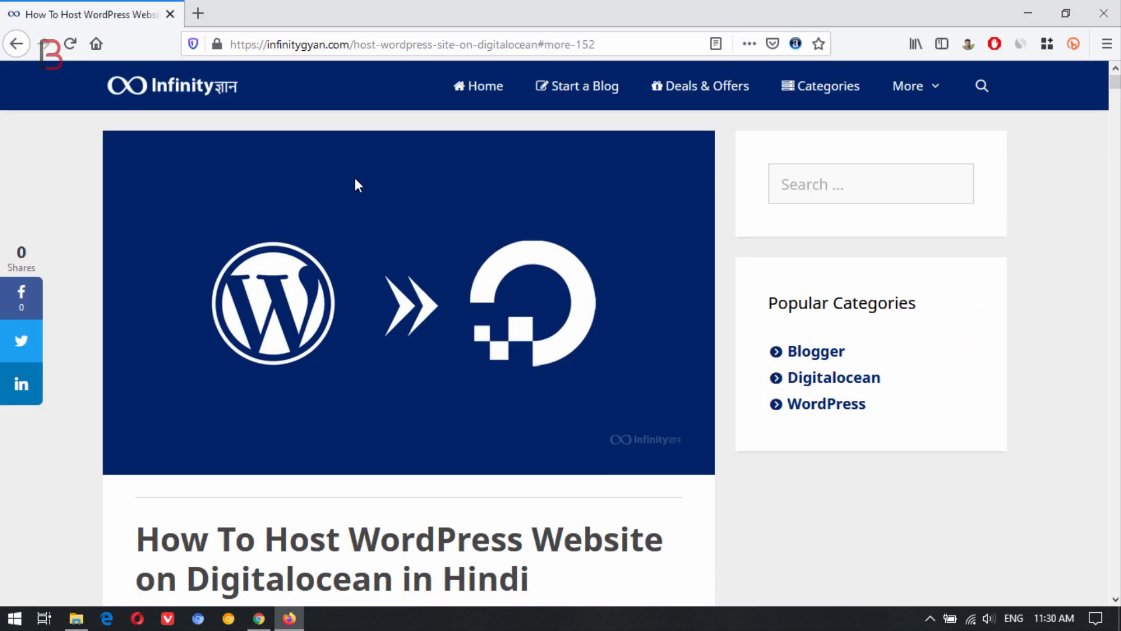
left_click(192, 93)
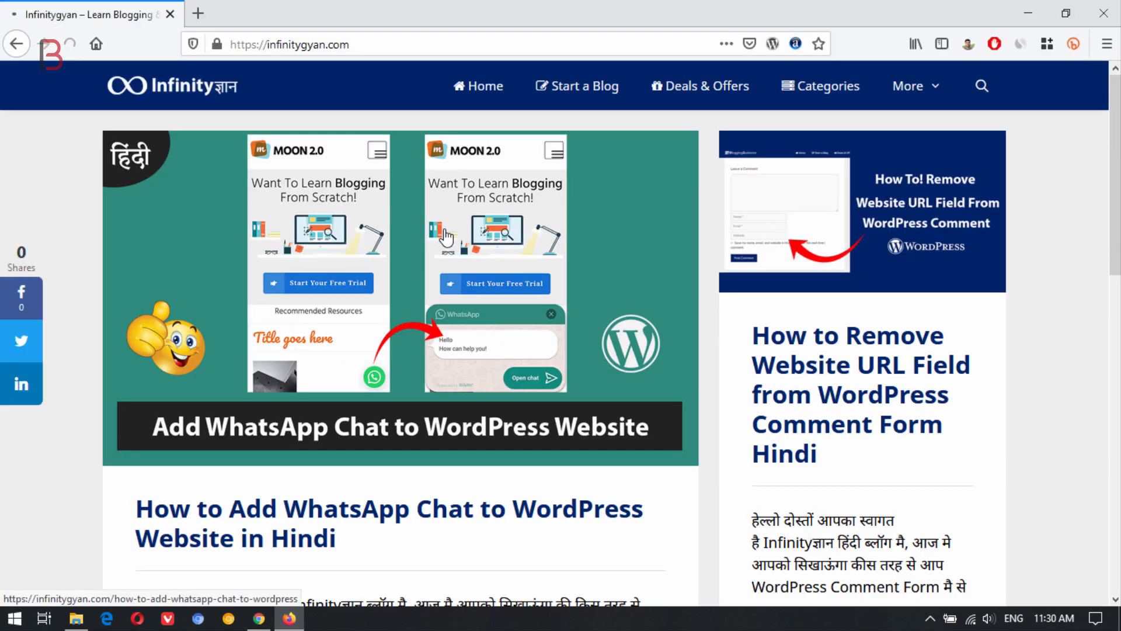
left_click(446, 236)
scroll(1046, 225, "down", 8)
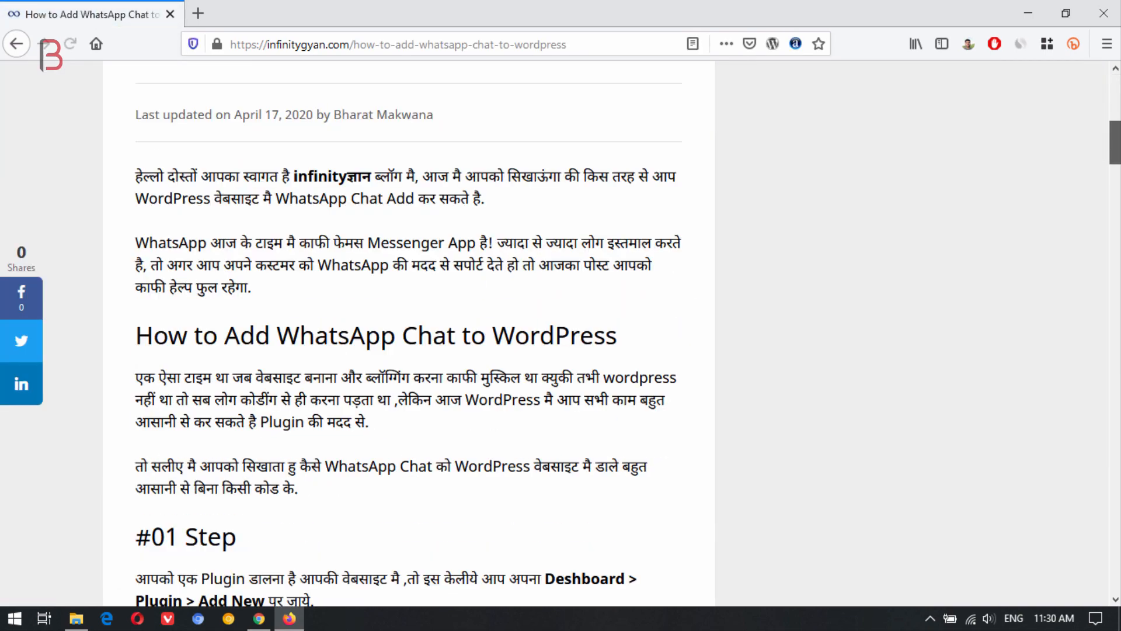
scroll(542, 388, "down", 10)
scroll(542, 387, "up", 1)
scroll(542, 387, "down", 5)
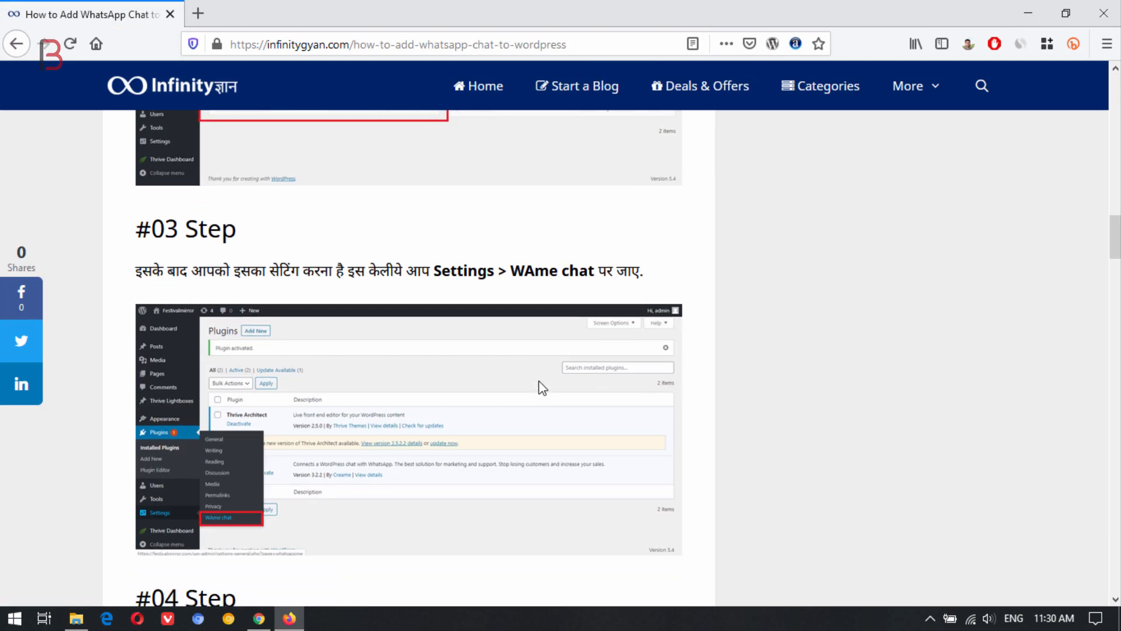
scroll(542, 388, "down", 7)
left_click_drag(1116, 289, 1118, 77)
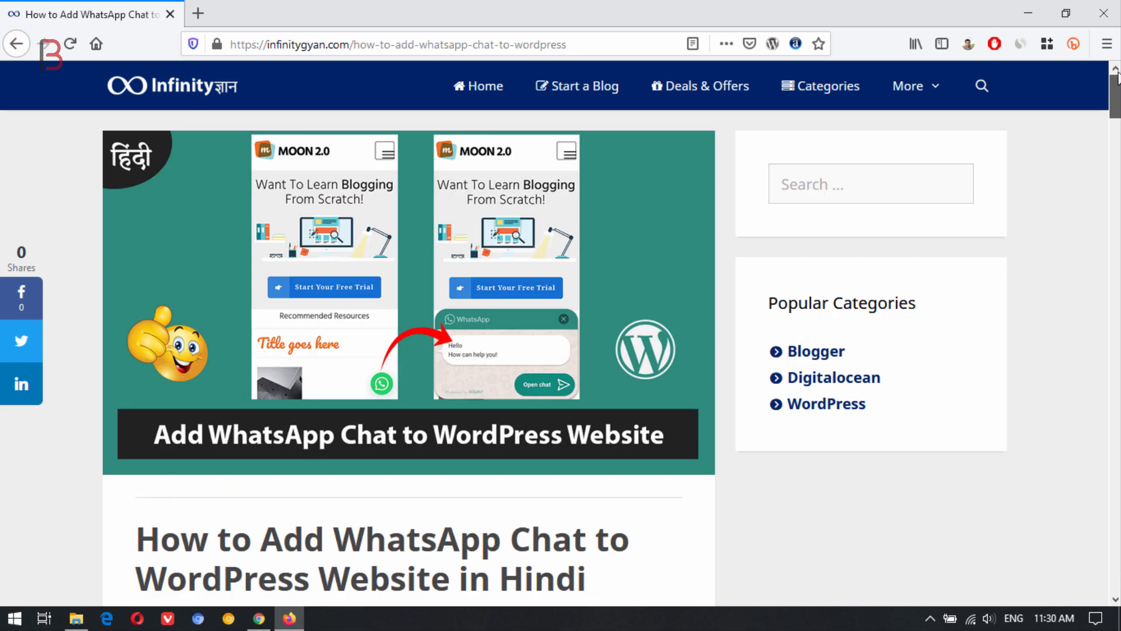
Switch back to Chrome and open the Media Library, checking the grid view before returning to list view.
left_click(259, 618)
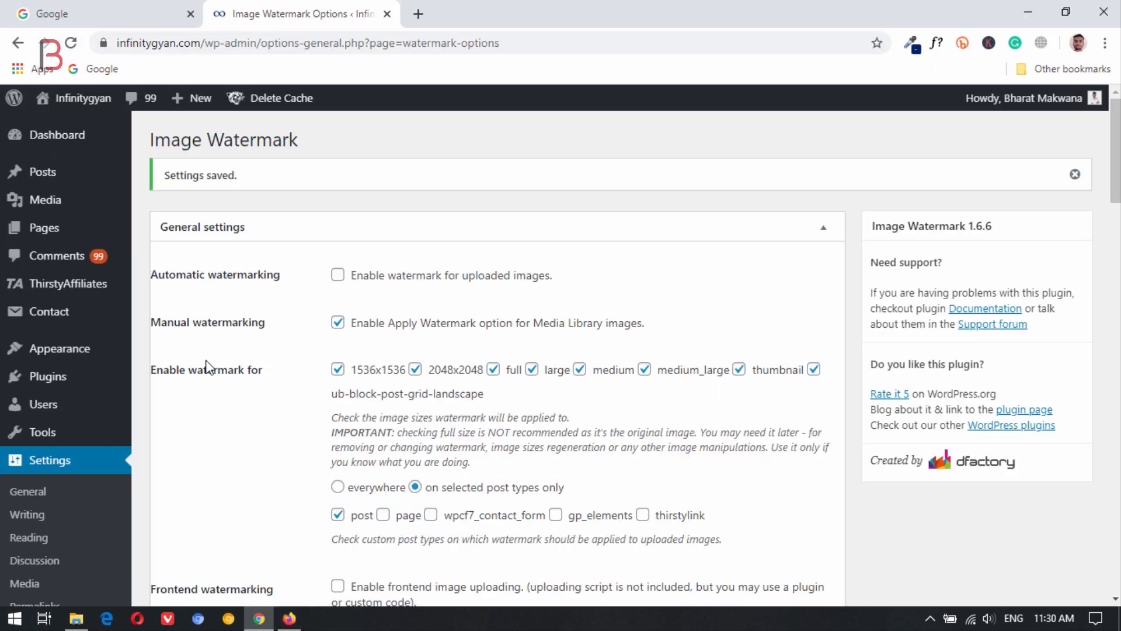
mouse_move(110, 205)
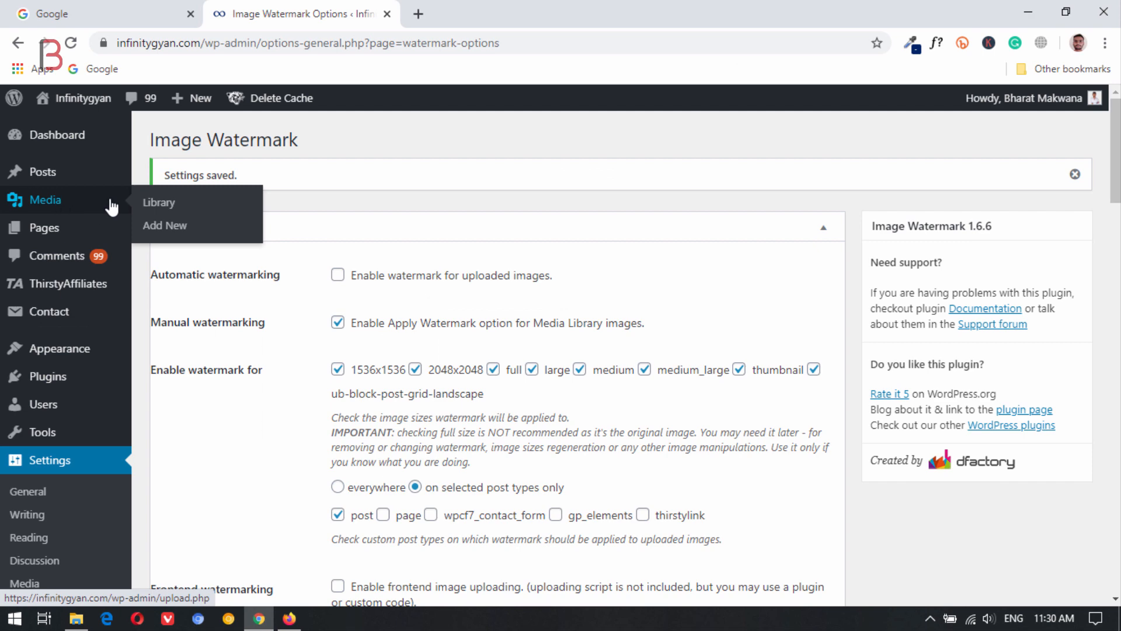
left_click(175, 203)
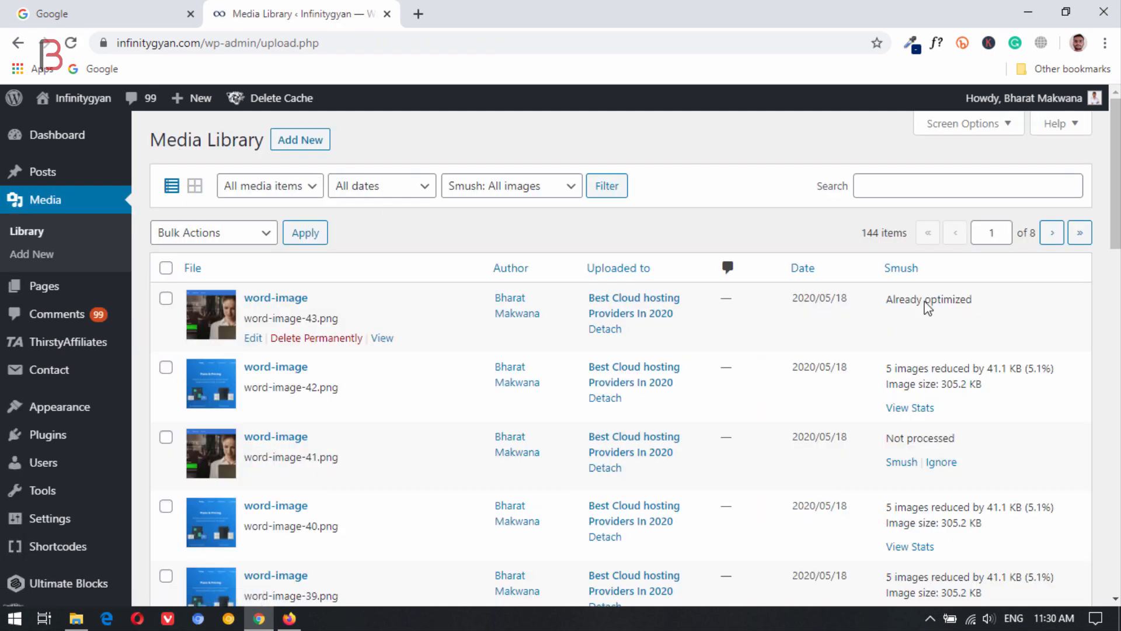
scroll(929, 308, "down", 10)
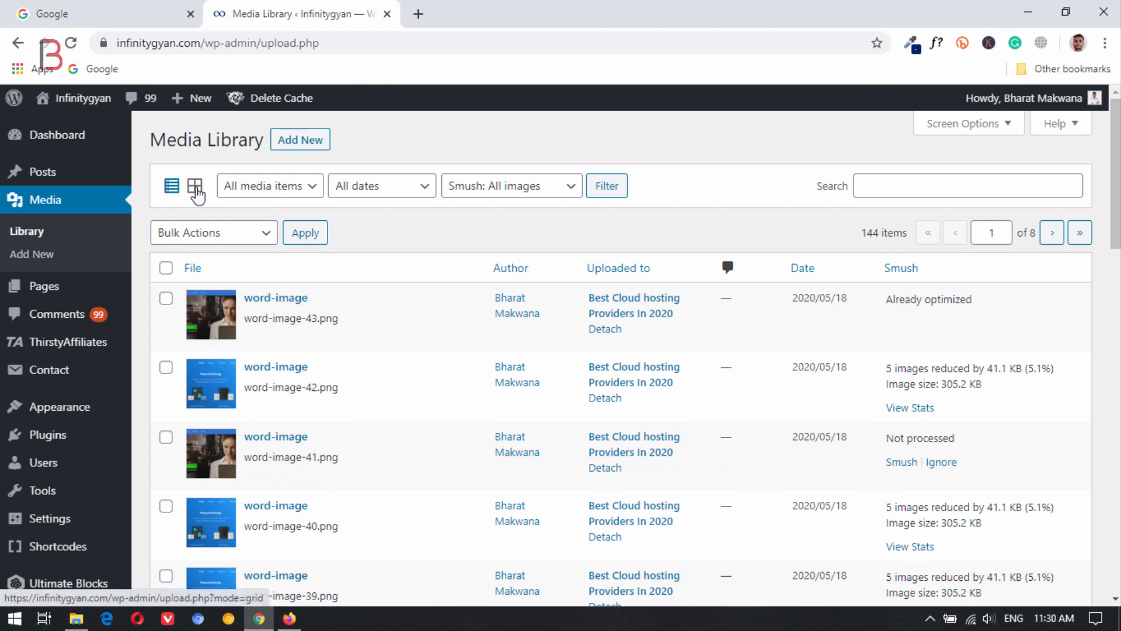
left_click(196, 188)
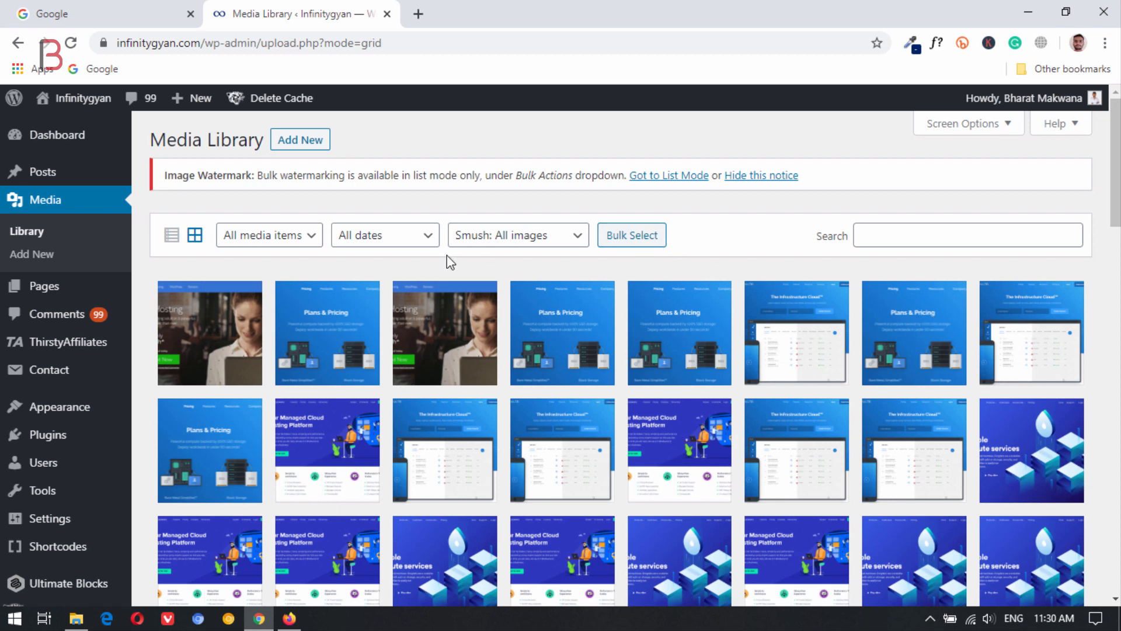
left_click(170, 235)
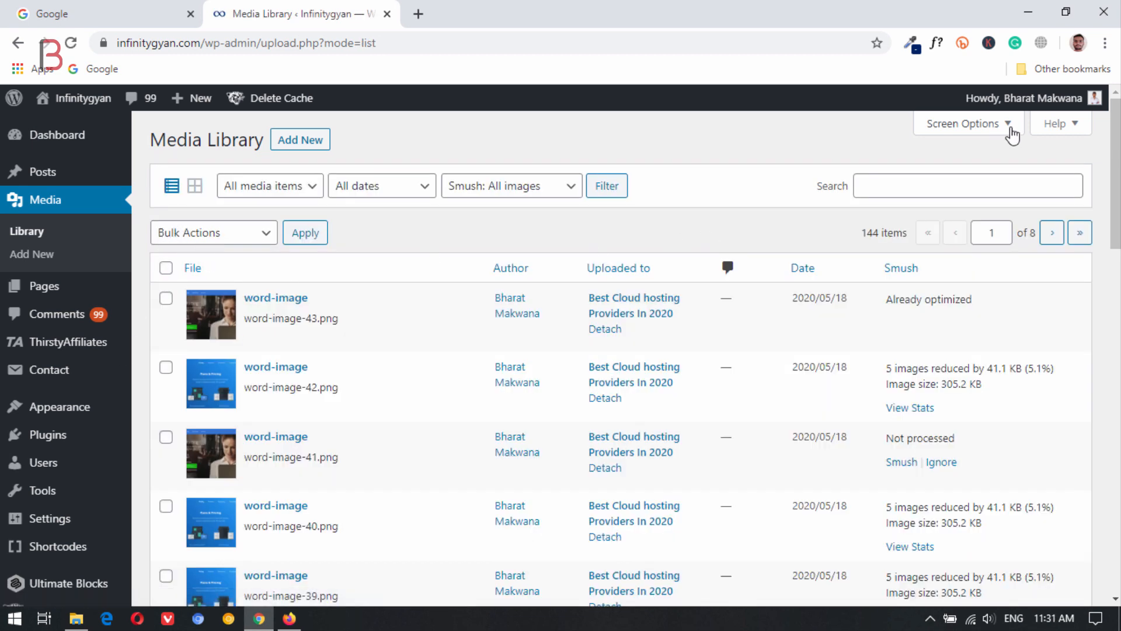
Set the Media Library list to show 50 items per page and apply it.
left_click(1007, 130)
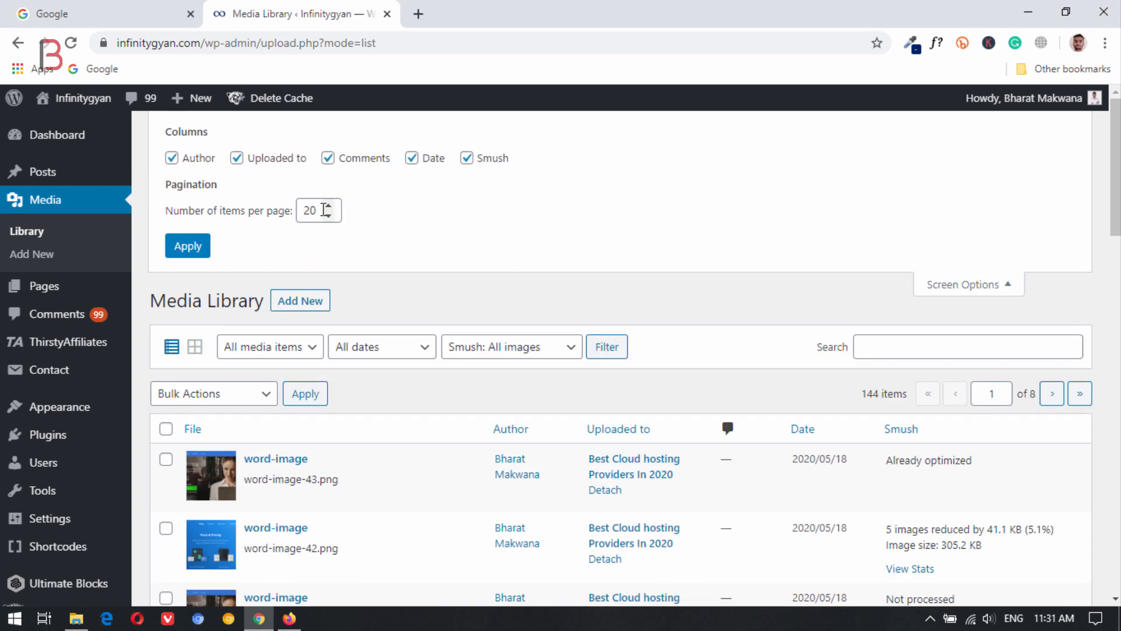
scroll(664, 226, "down", 9)
scroll(621, 358, "down", 10)
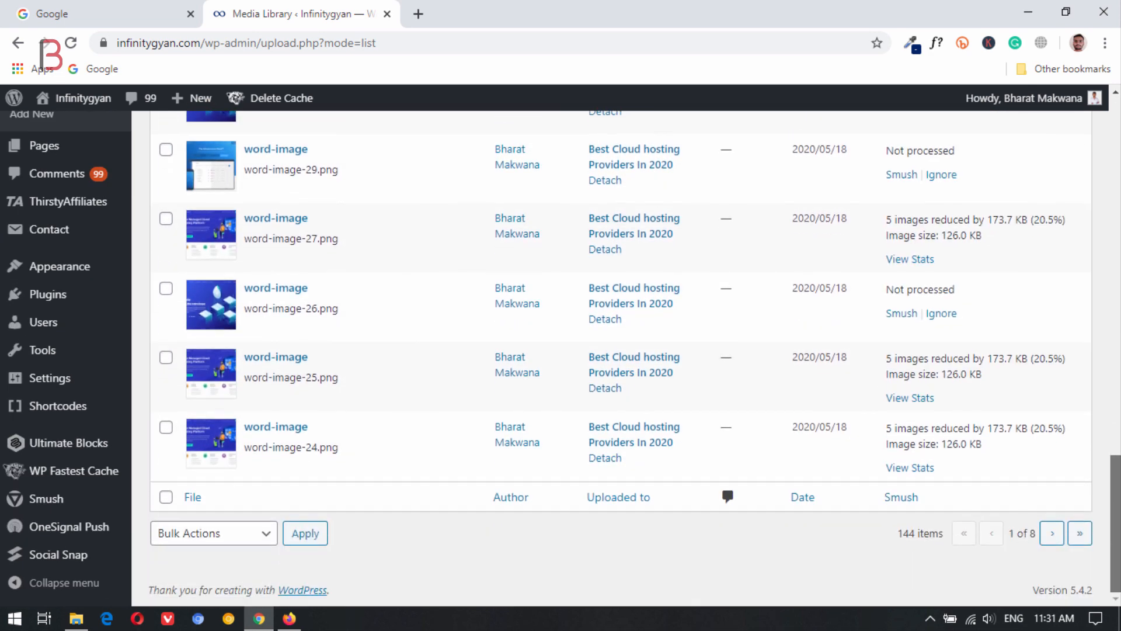
scroll(305, 230, "up", 15)
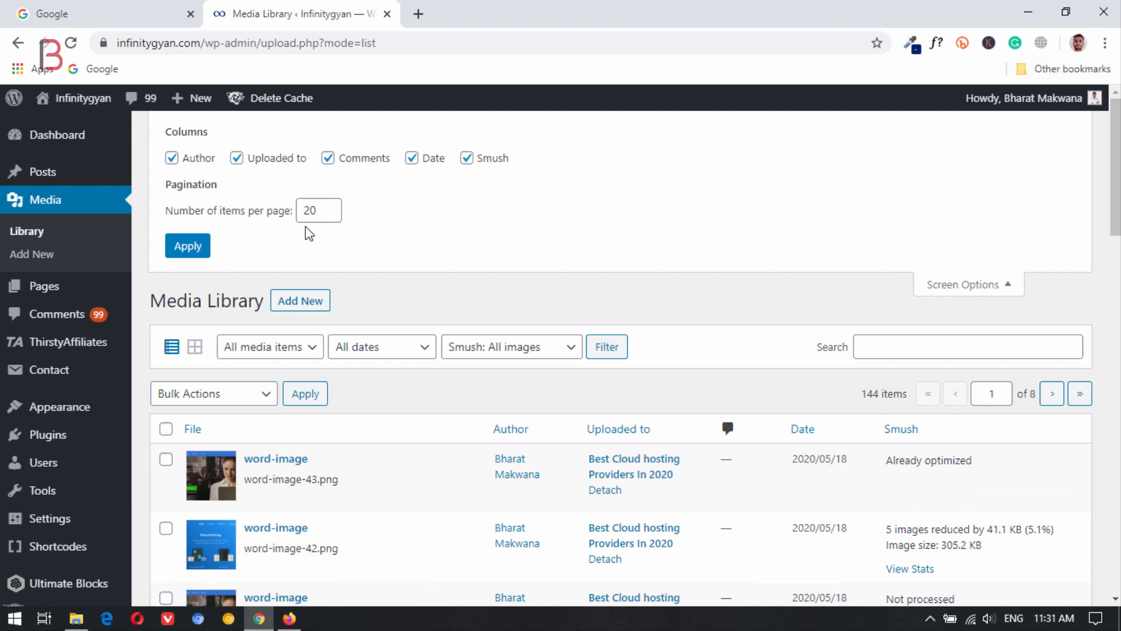
left_click_drag(325, 210, 255, 209)
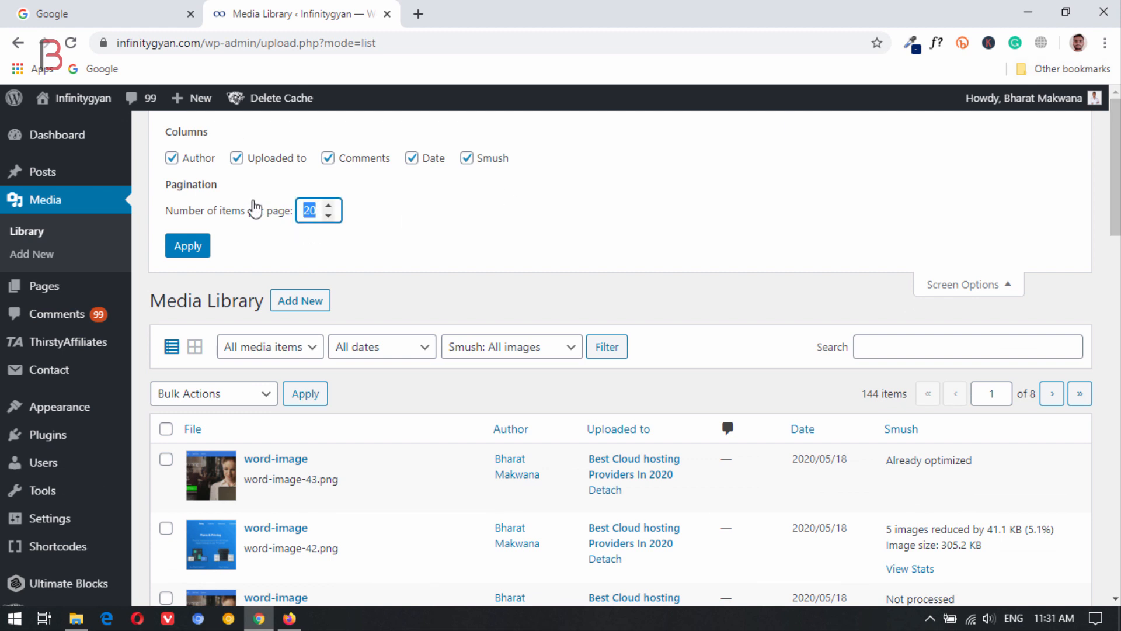
type("50")
left_click(177, 249)
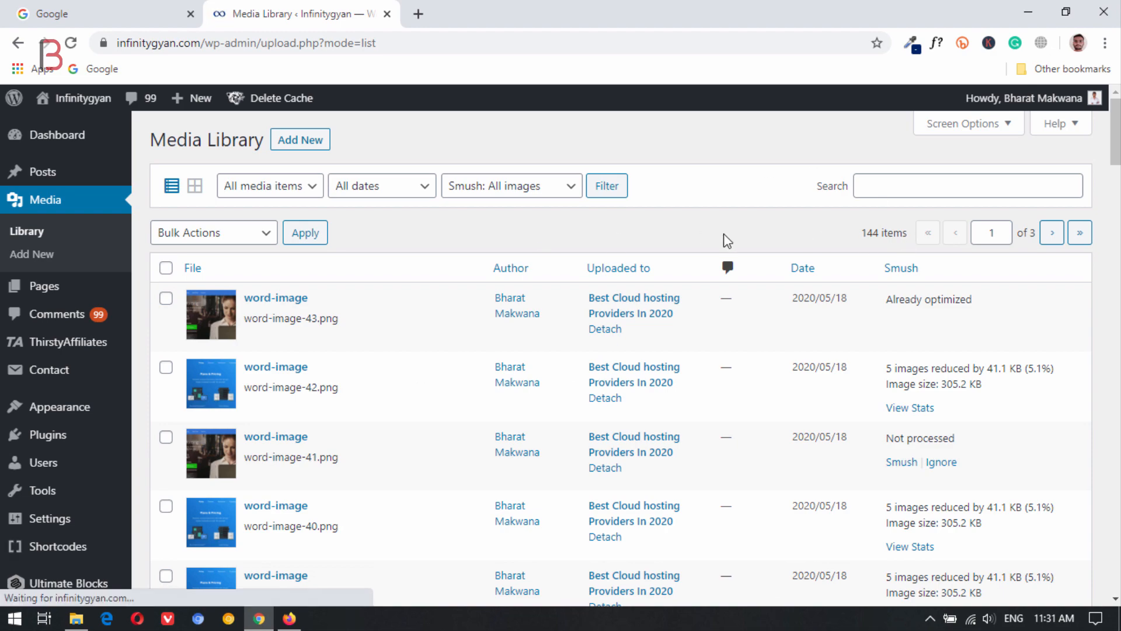
Look through the first page of the Media Library list for the images that need a watermark.
scroll(727, 241, "down", 20)
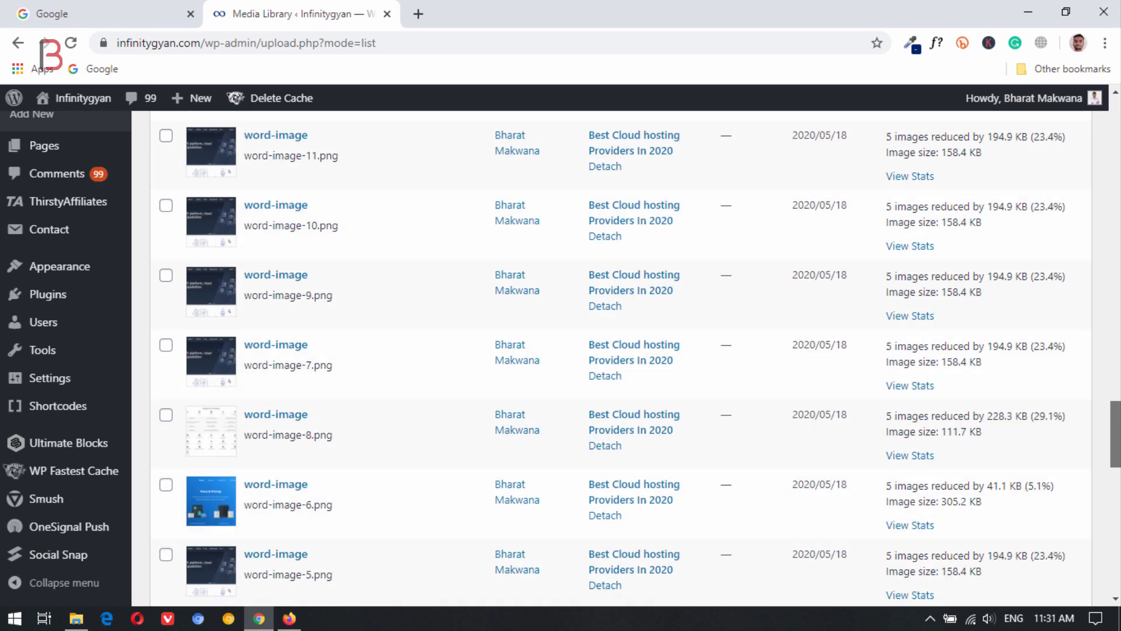
scroll(368, 388, "up", 10)
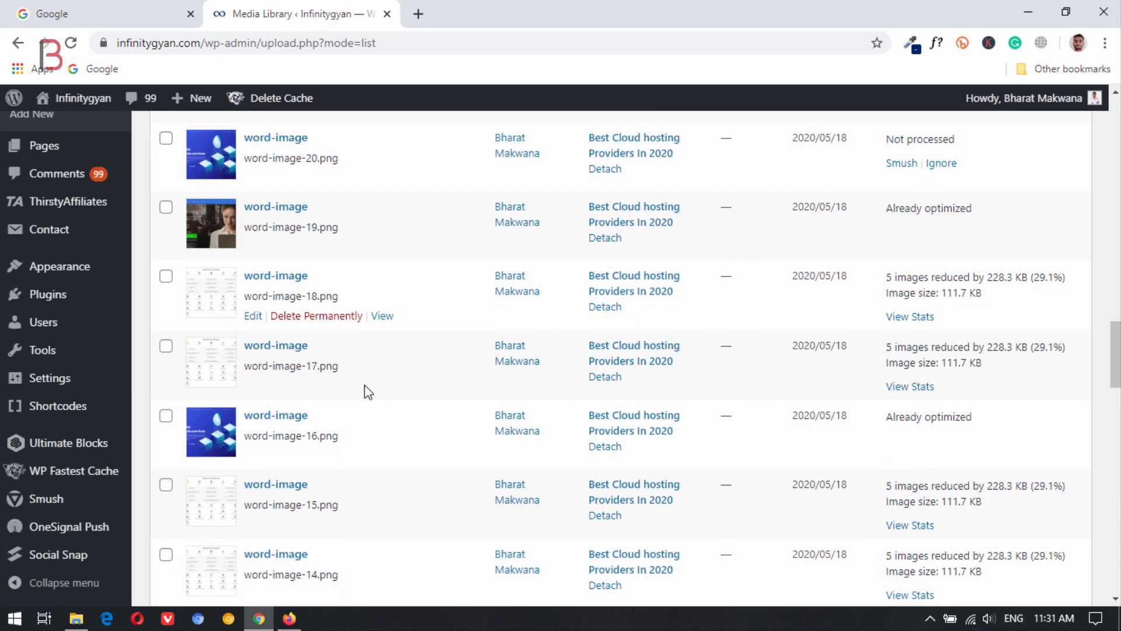
scroll(365, 385, "down", 20)
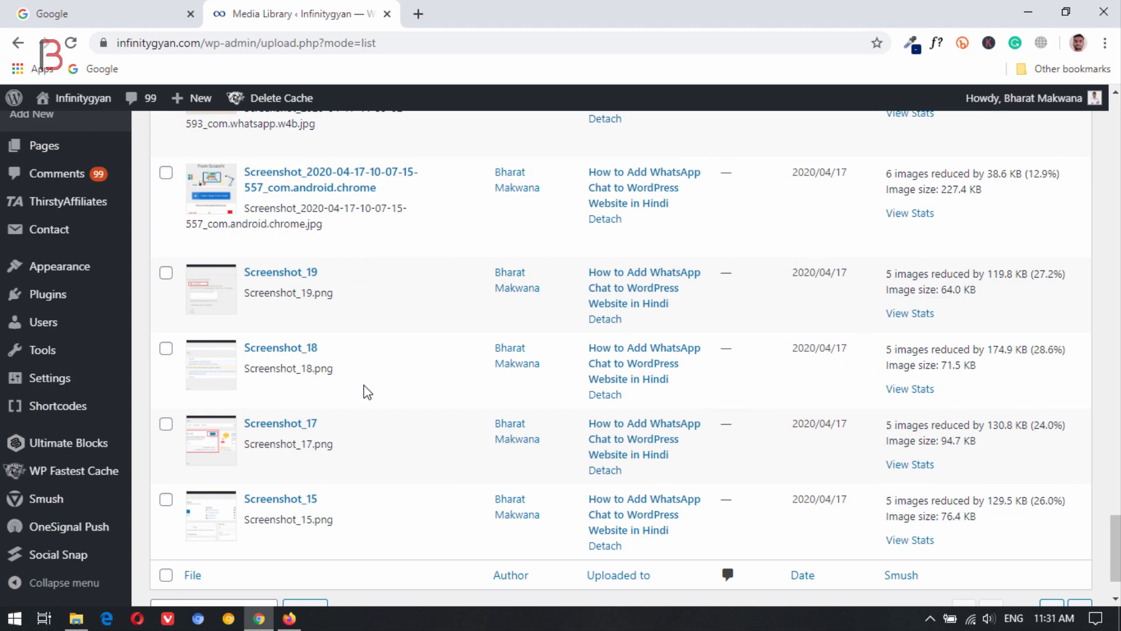
scroll(366, 391, "down", 3)
scroll(366, 391, "up", 20)
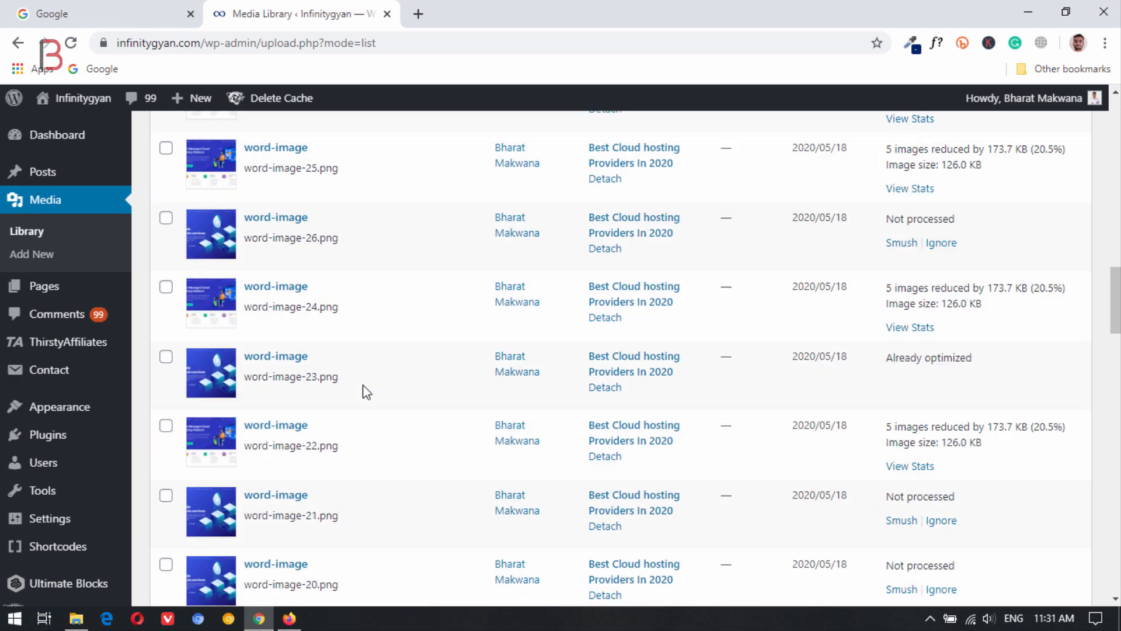
scroll(366, 391, "up", 20)
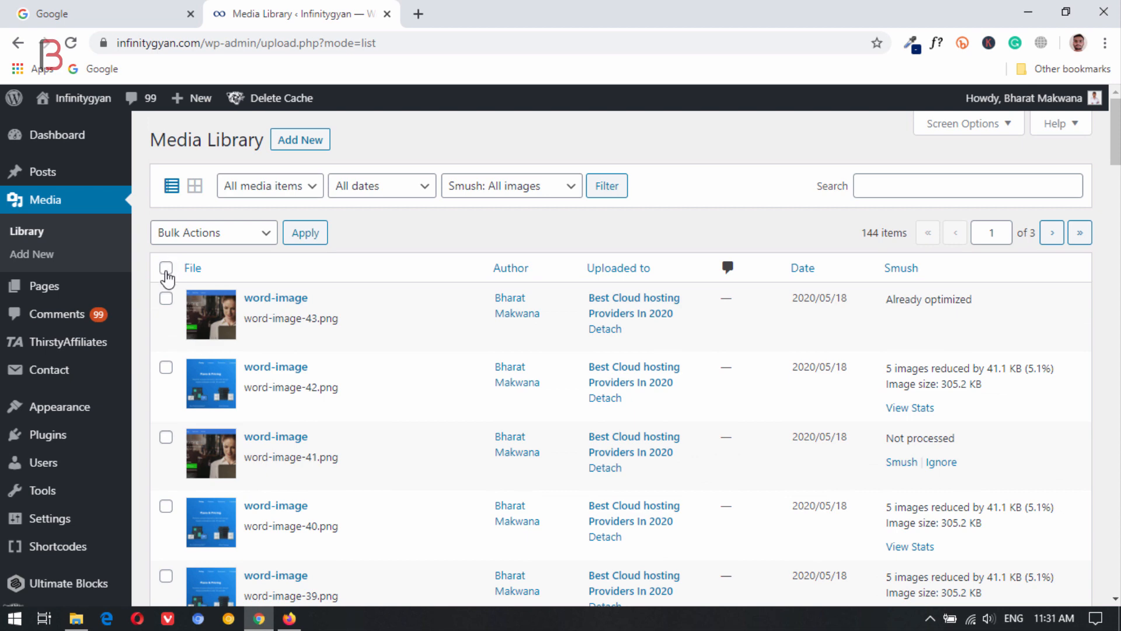
Select all images on the first page of the Media Library list and bulk-apply the watermark to them.
left_click(166, 268)
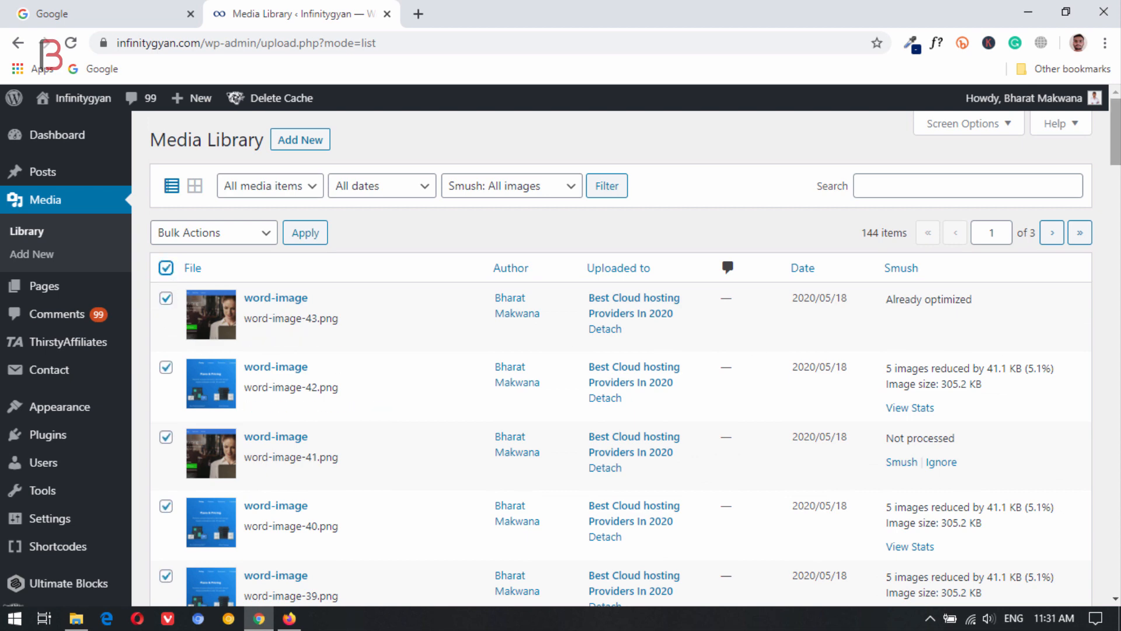
scroll(753, 345, "down", 20)
scroll(561, 358, "up", 20)
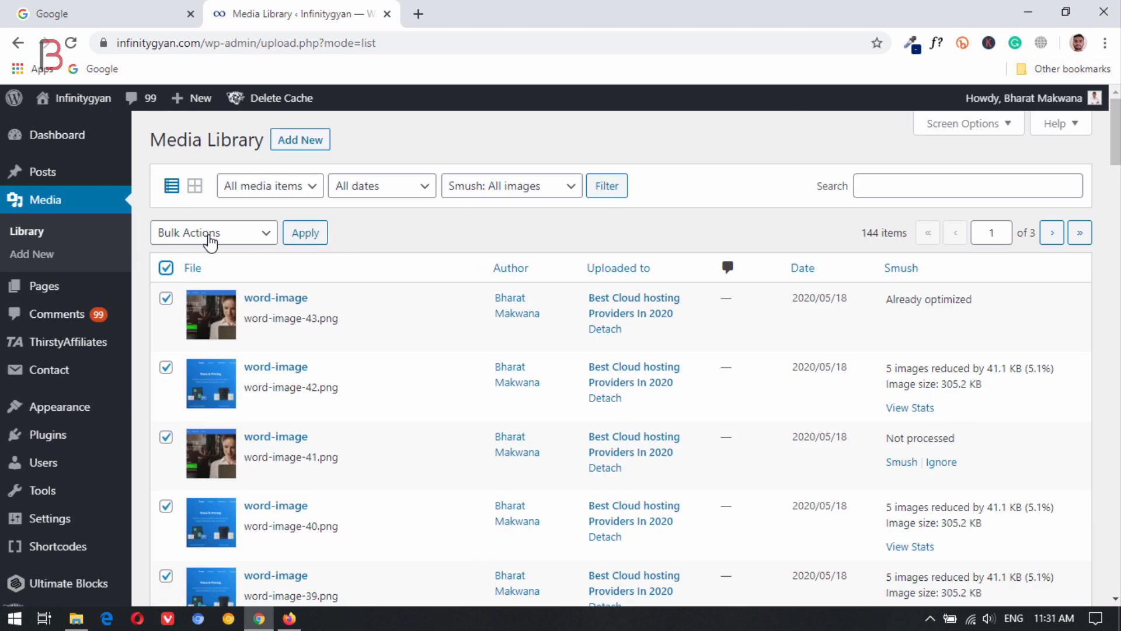
left_click(210, 237)
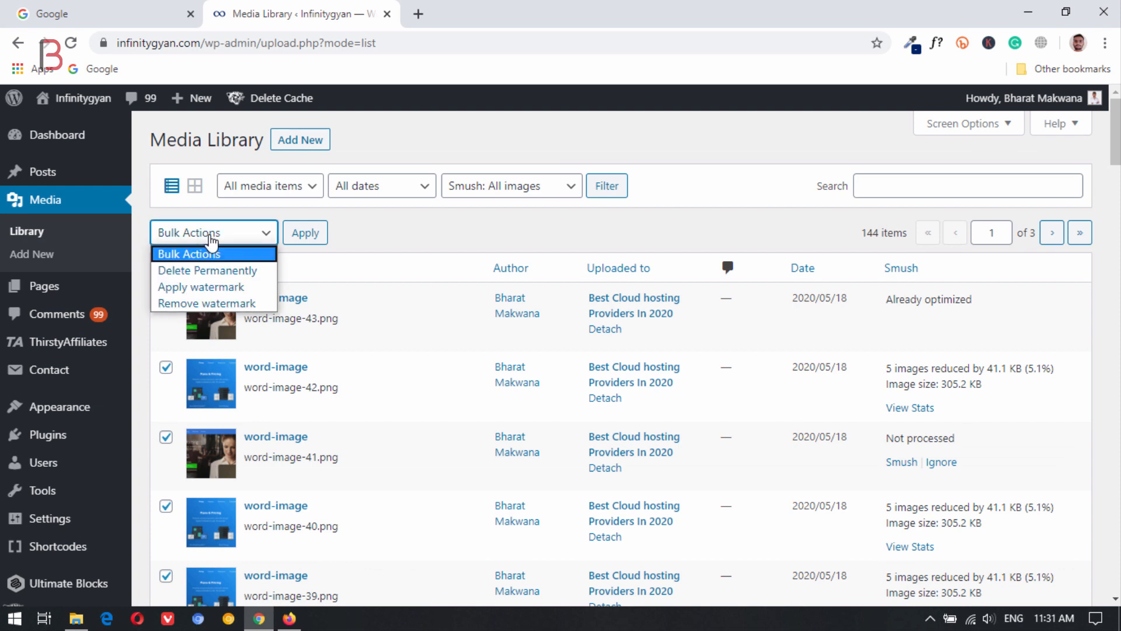
left_click(231, 294)
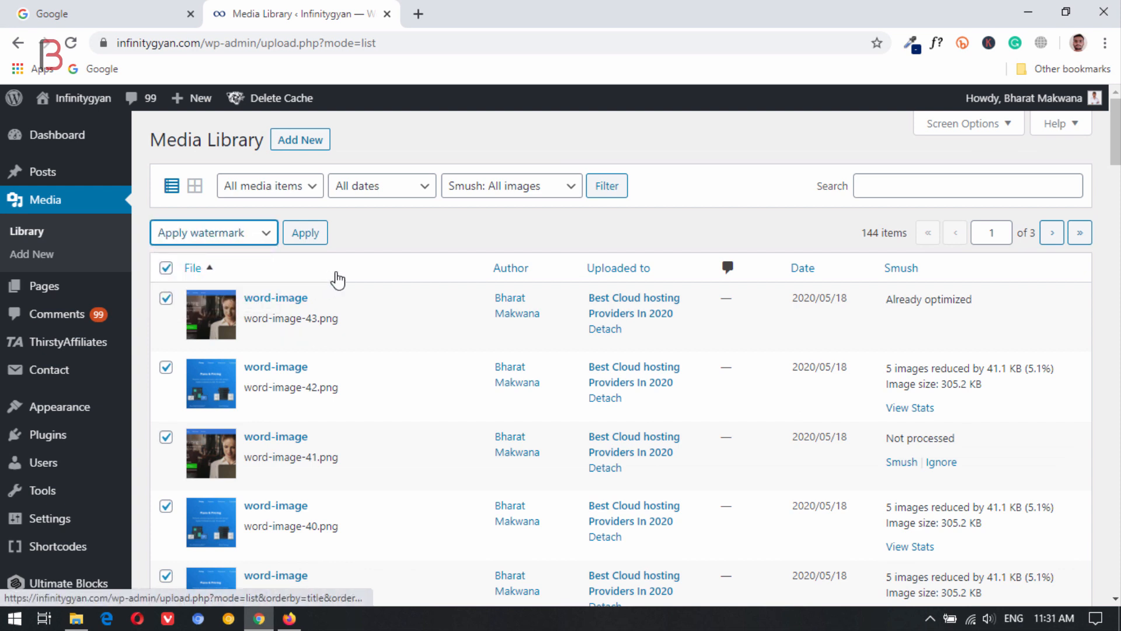
left_click(308, 236)
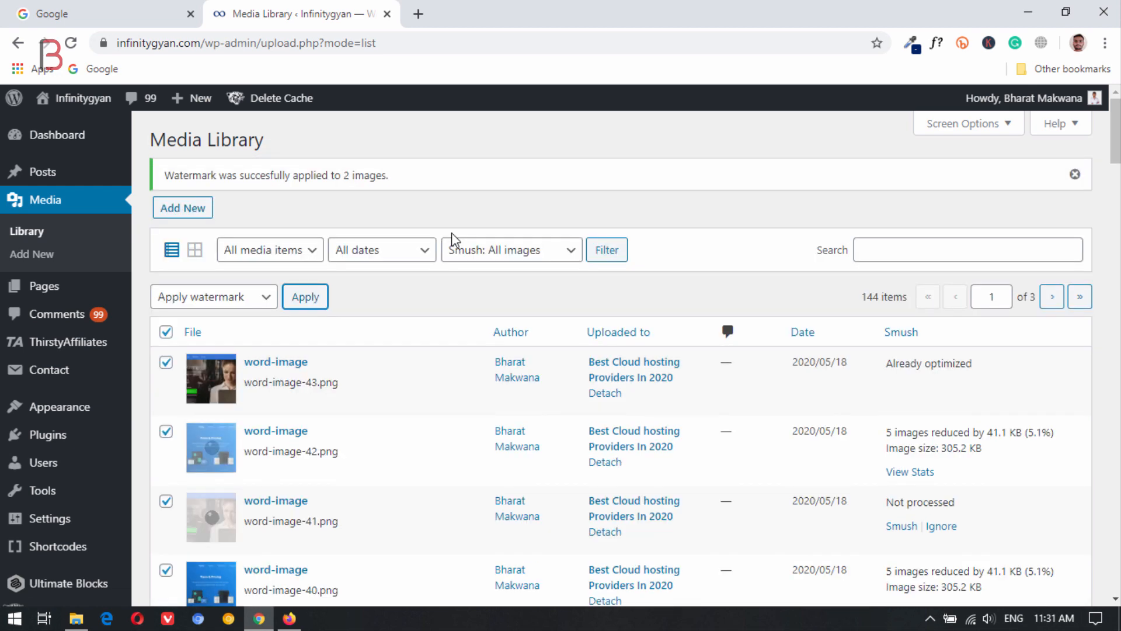
Check the watermarking progress through the image list and in the notice above it.
scroll(288, 187, "down", 1)
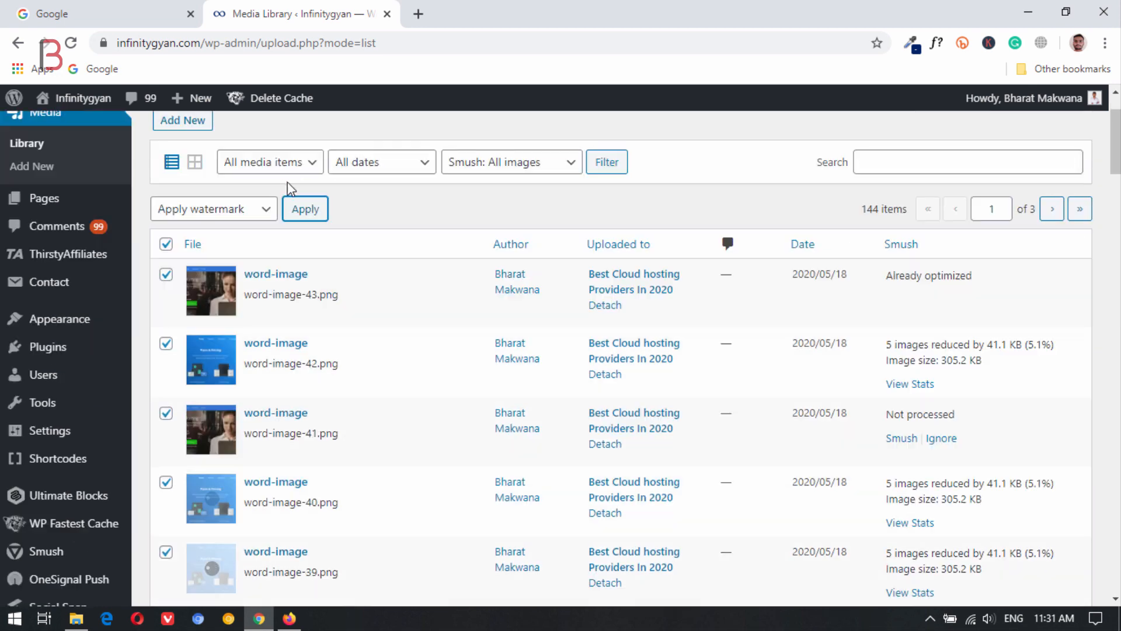
scroll(350, 195, "down", 1)
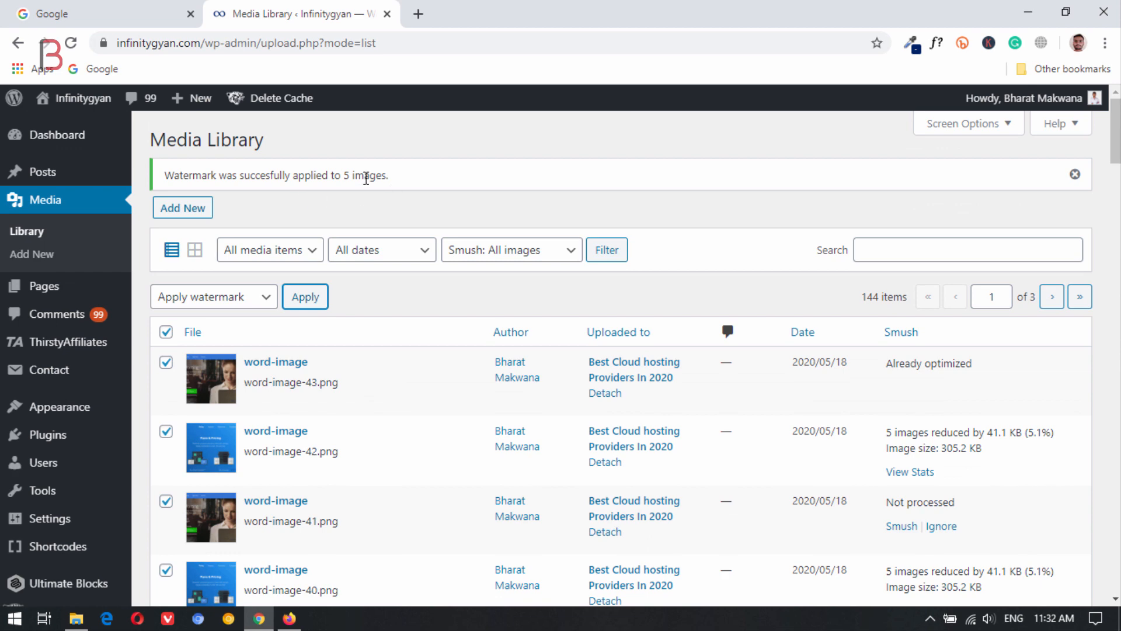
scroll(385, 186, "down", 5)
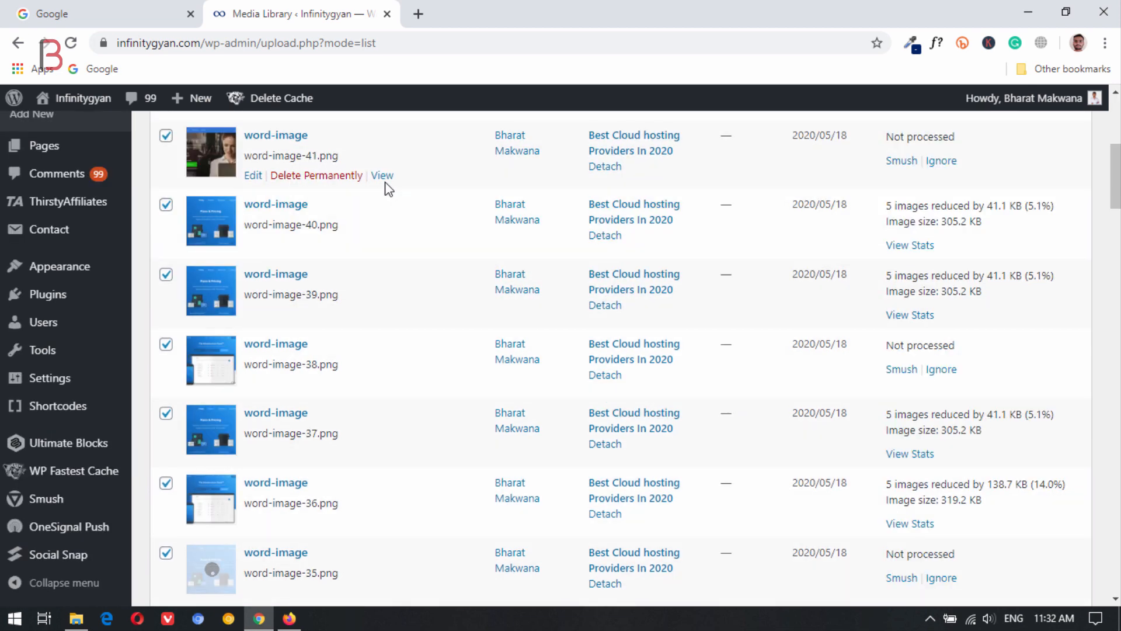
scroll(386, 187, "down", 2)
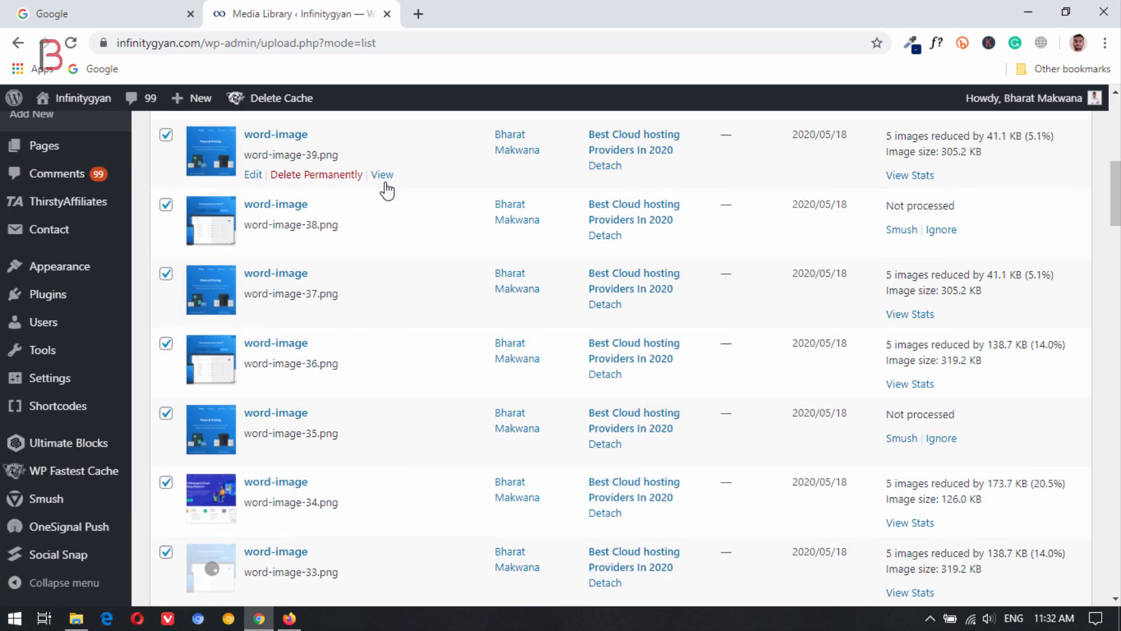
scroll(386, 185, "up", 10)
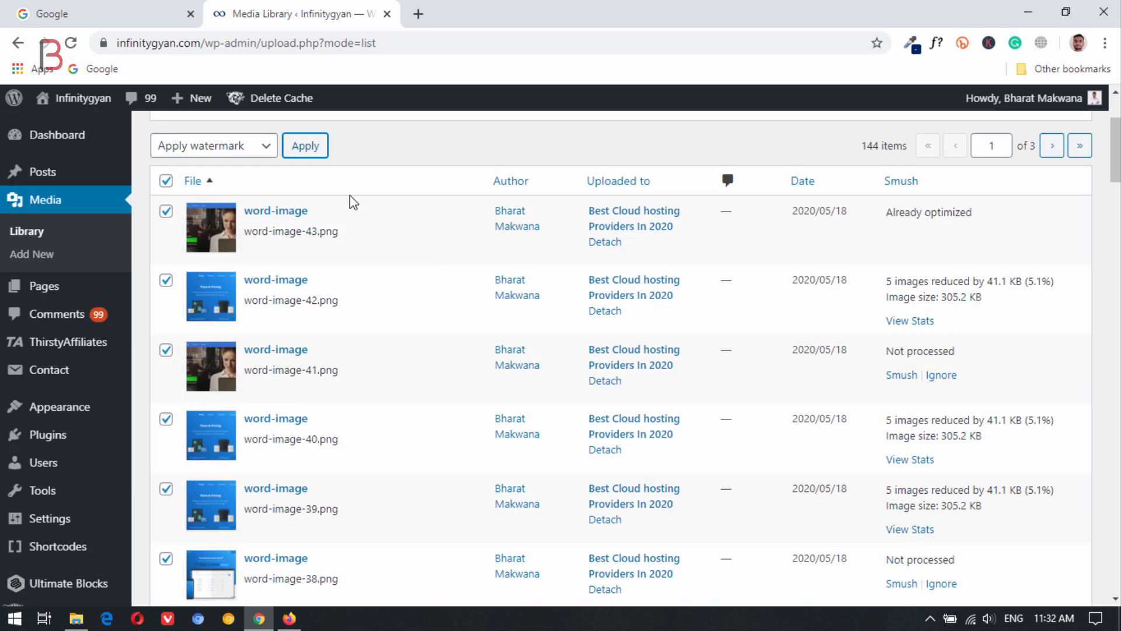
scroll(383, 177, "down", 14)
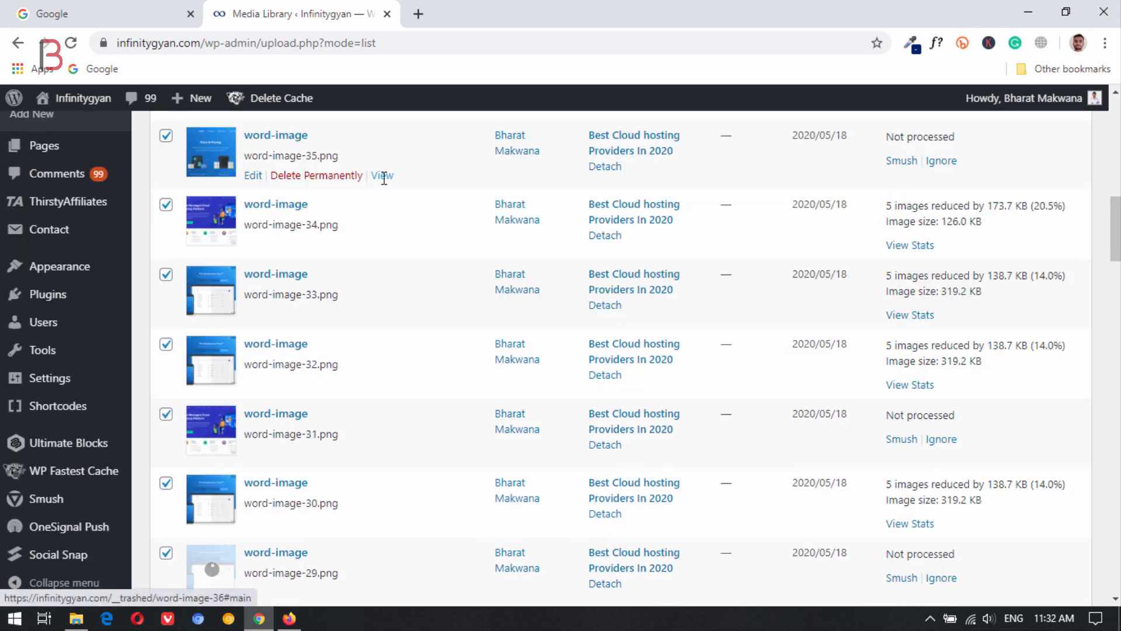
scroll(384, 178, "down", 15)
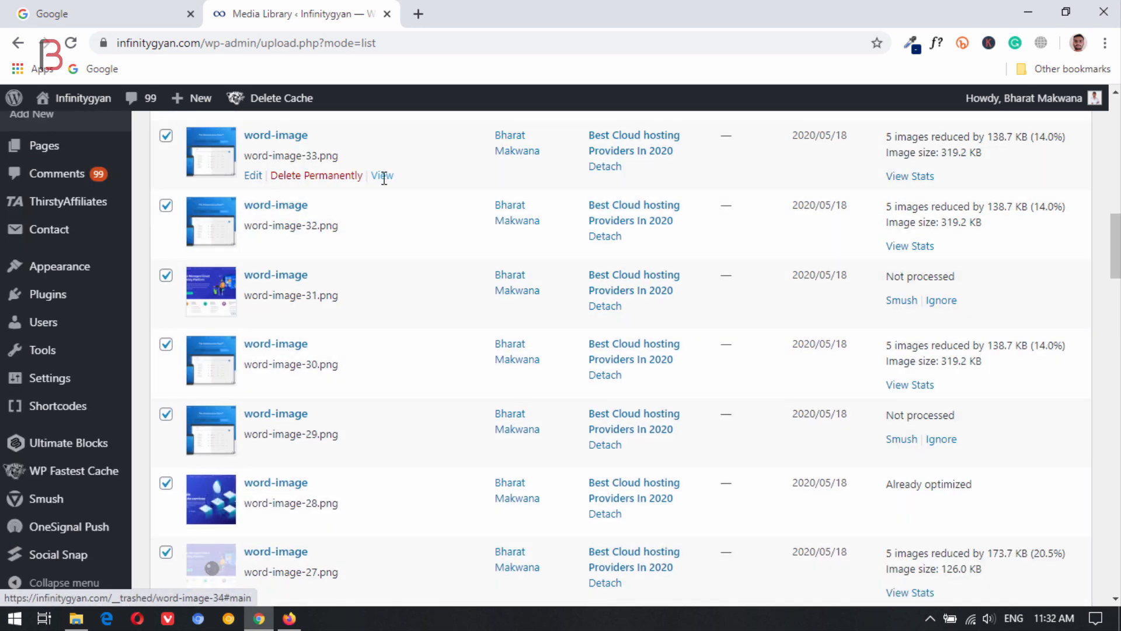
scroll(384, 179, "up", 20)
scroll(248, 225, "up", 3)
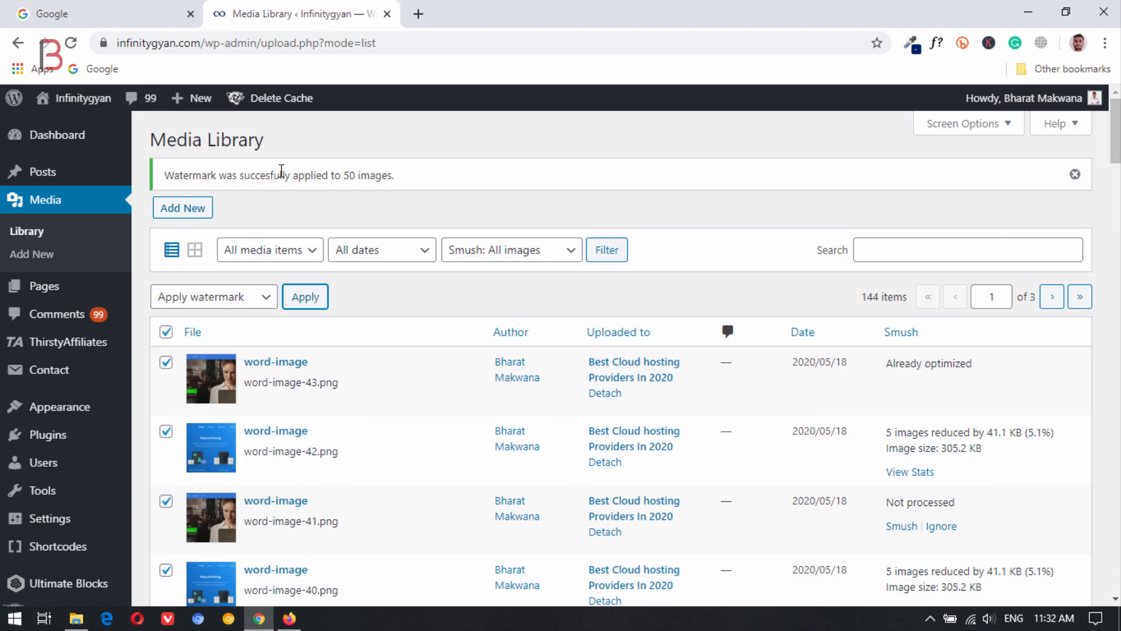
Go to page 2 of the Media Library and select the WhatsApp Chat, Best-Web-Hosting-2020-1.jpg, Screenshot_13 and Screenshot_12 images.
left_click_drag(1116, 153, 1115, 586)
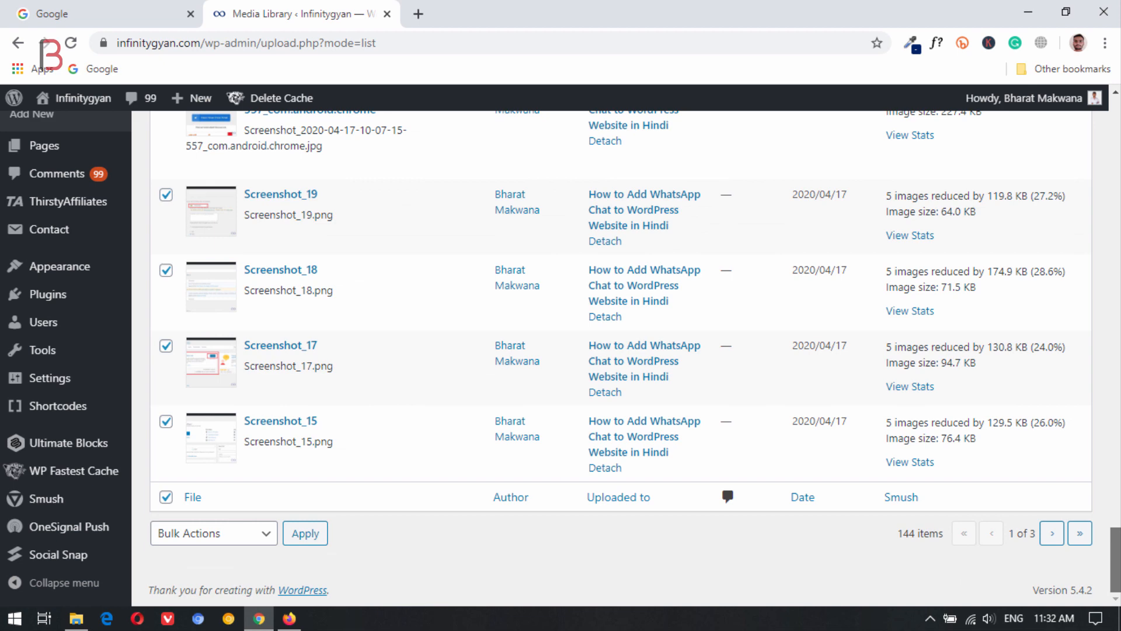
left_click(1053, 532)
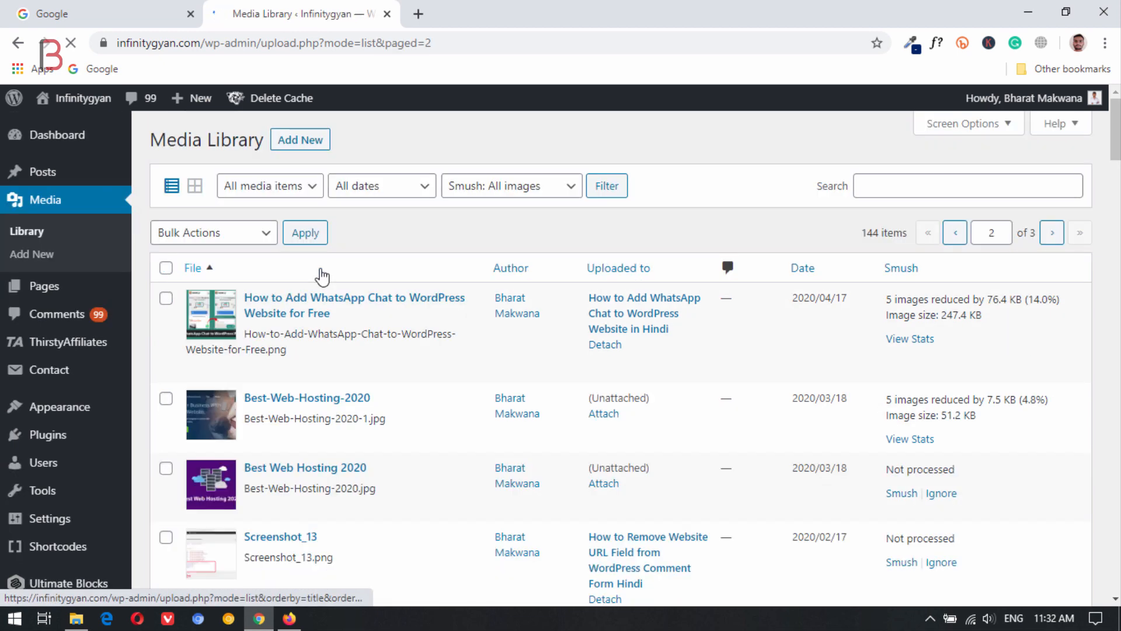
left_click(166, 298)
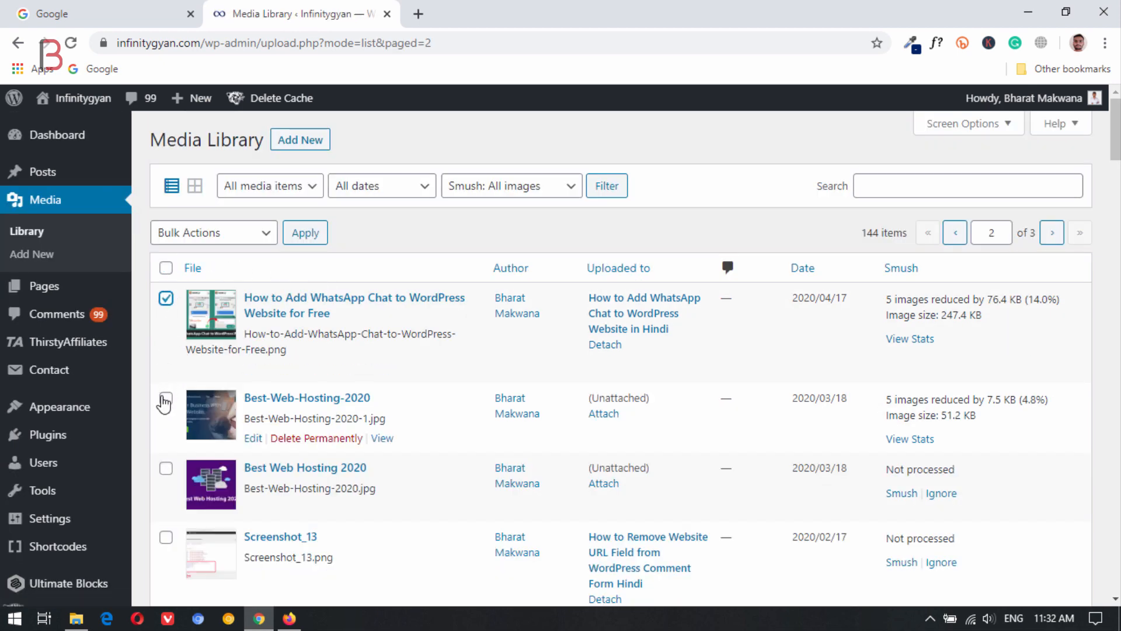
left_click(166, 399)
scroll(186, 403, "down", 4)
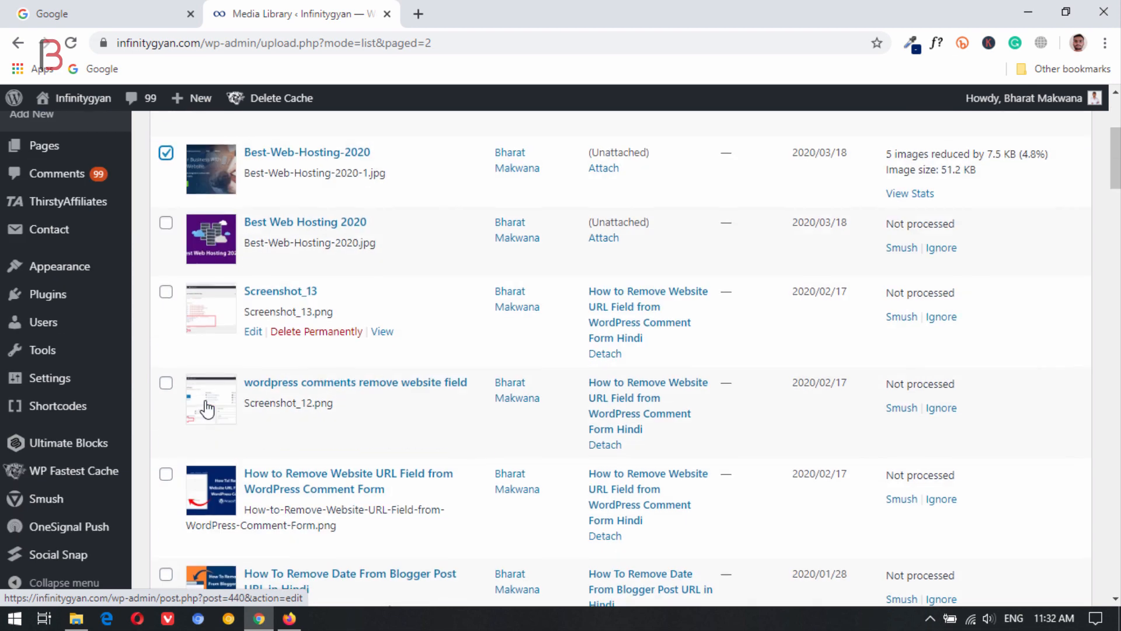
left_click(166, 291)
left_click(166, 381)
scroll(166, 381, "down", 4)
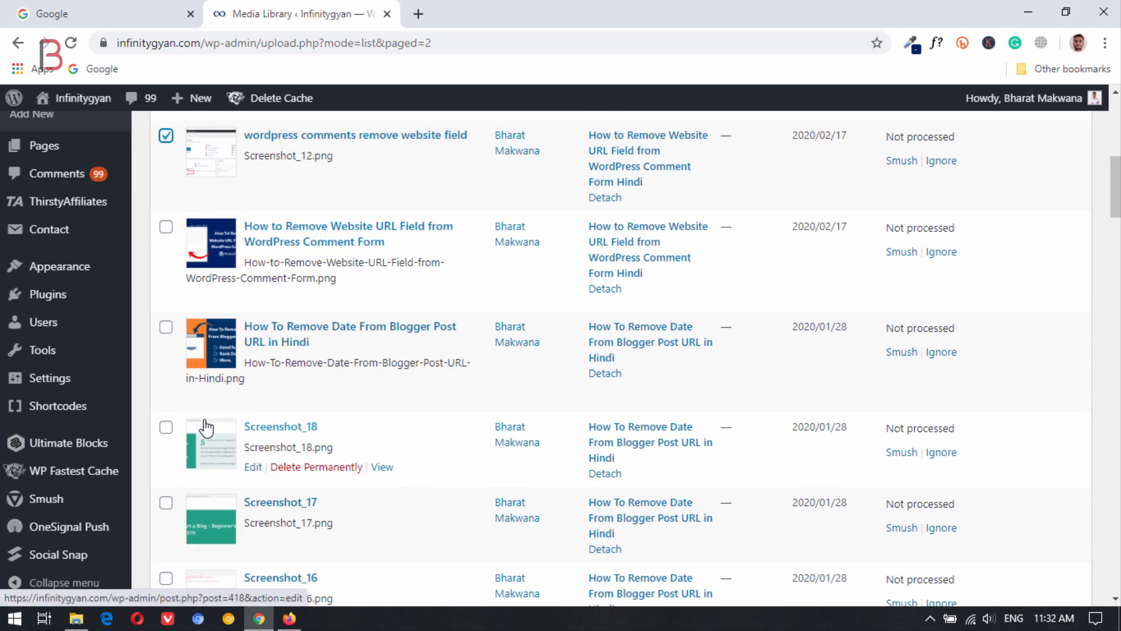
Bulk-apply the watermark to the selected images on page 2 and check the completion notice.
scroll(205, 429, "up", 10)
left_click(257, 234)
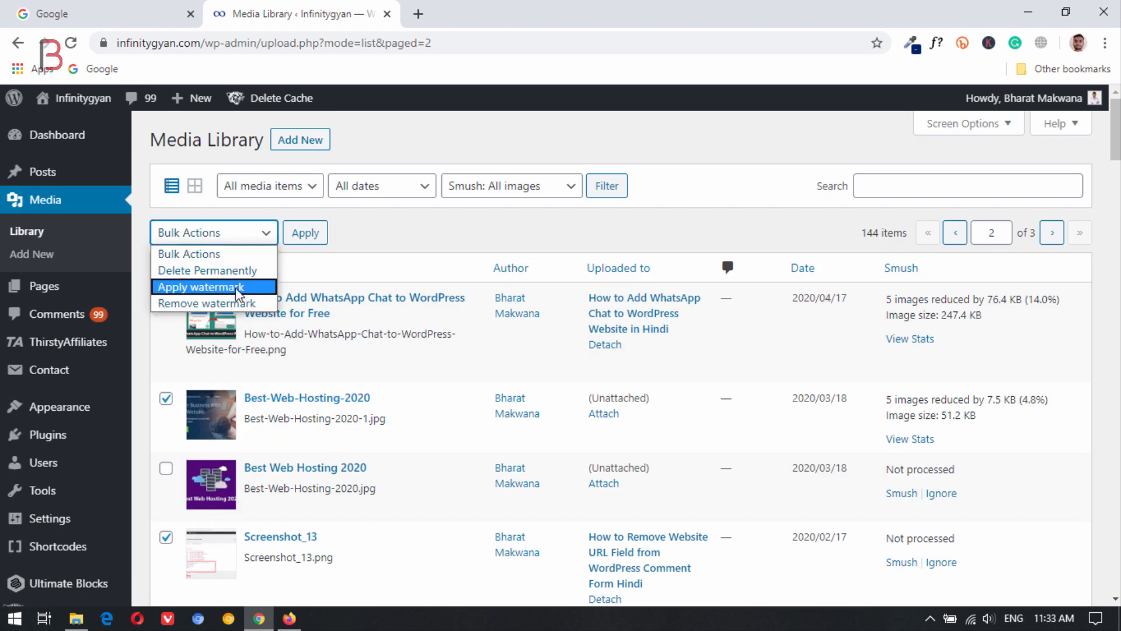
left_click(236, 287)
left_click(295, 237)
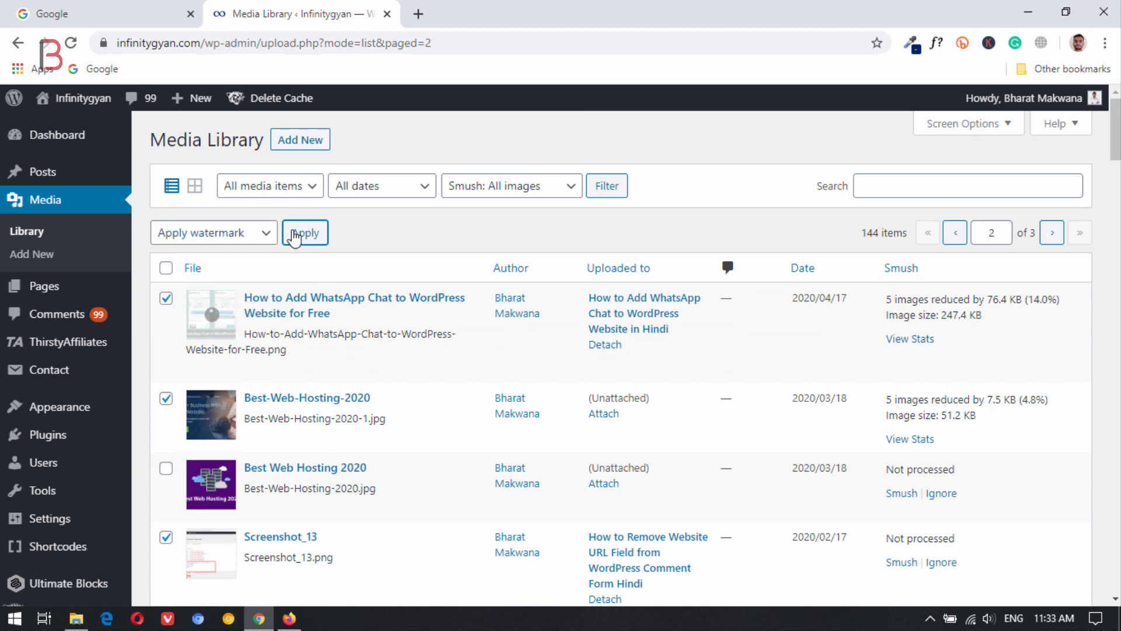
scroll(418, 291, "down", 3)
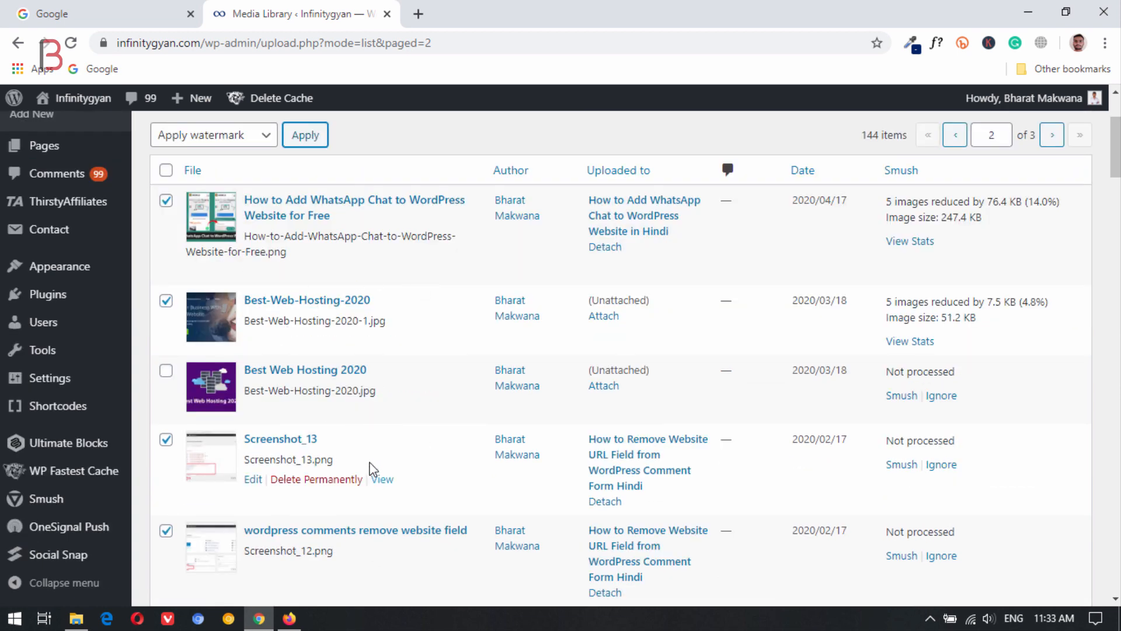
scroll(372, 469, "up", 3)
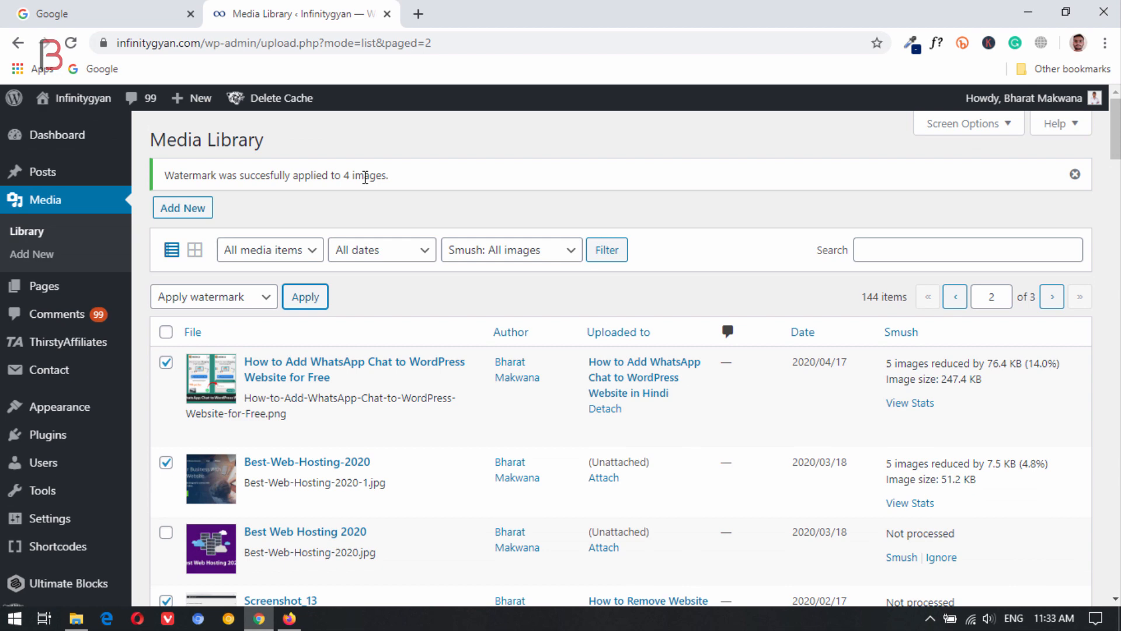
mouse_move(285, 95)
left_click(289, 144)
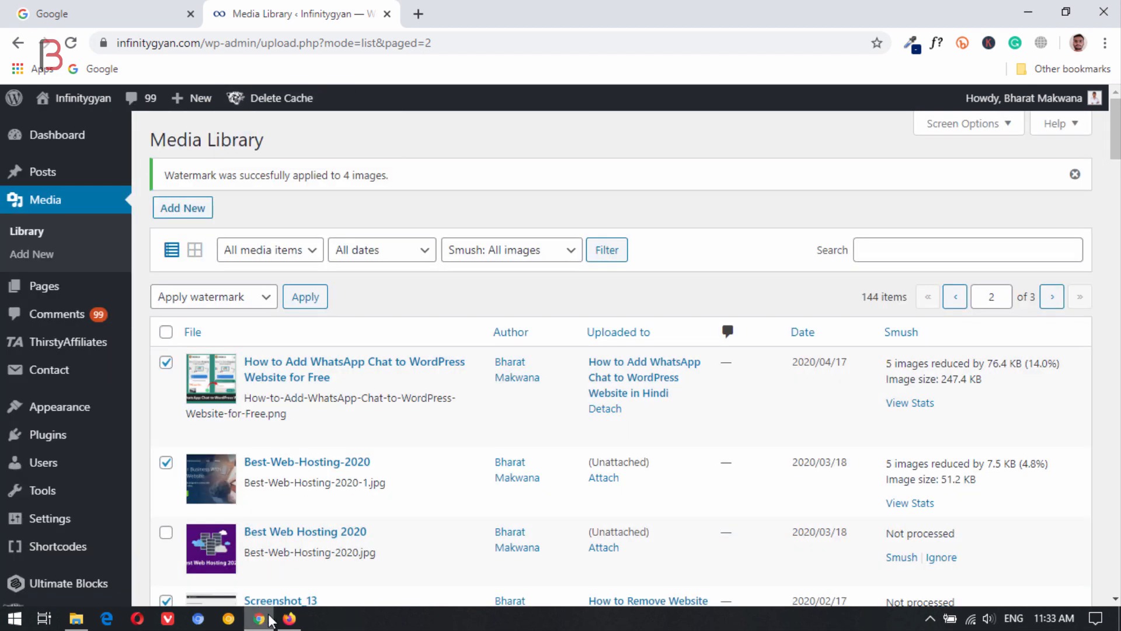
Switch to Firefox, reload the WhatsApp Chat post and examine its featured image and step screenshots for the logo watermark.
left_click(290, 618)
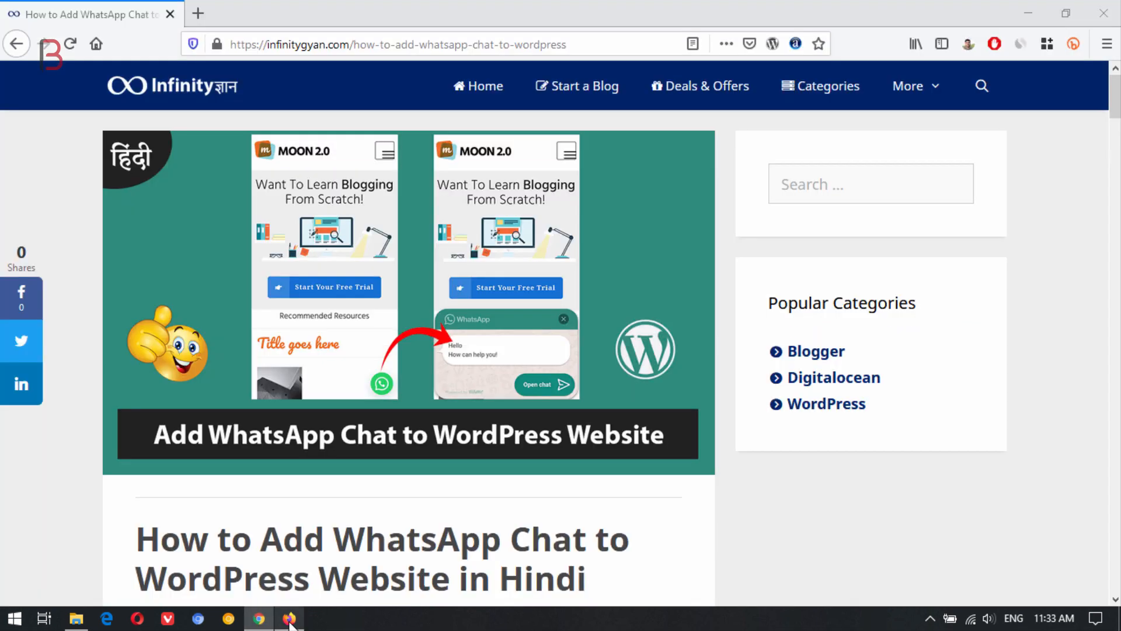
left_click(70, 44)
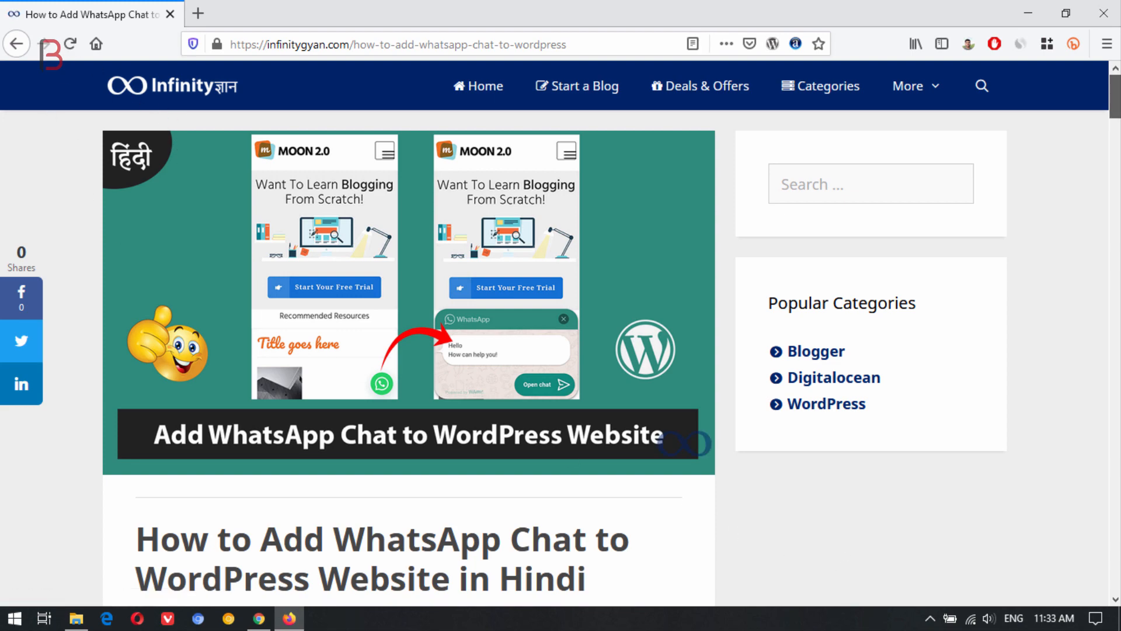
scroll(971, 143, "down", 15)
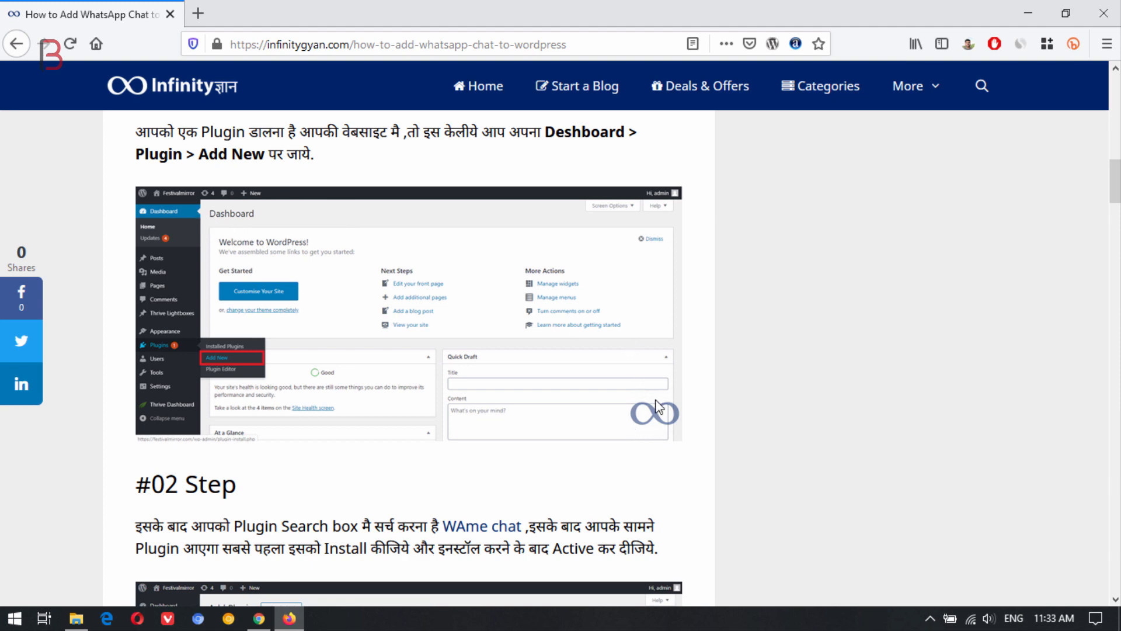
scroll(658, 406, "down", 15)
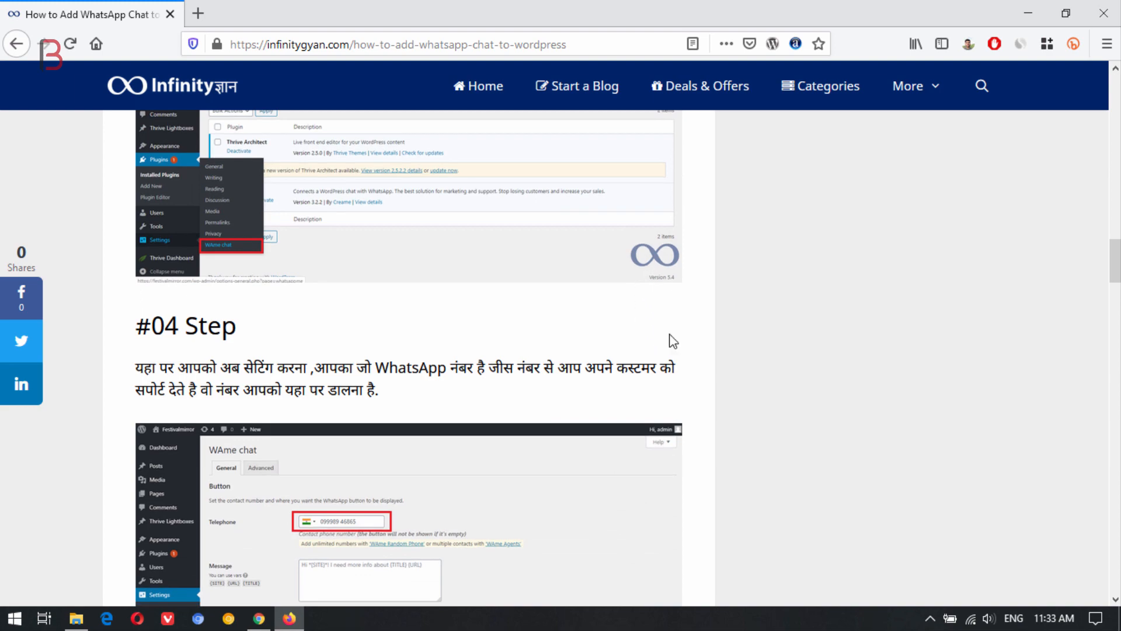
scroll(690, 368, "up", 10)
scroll(711, 400, "down", 18)
scroll(662, 256, "up", 10)
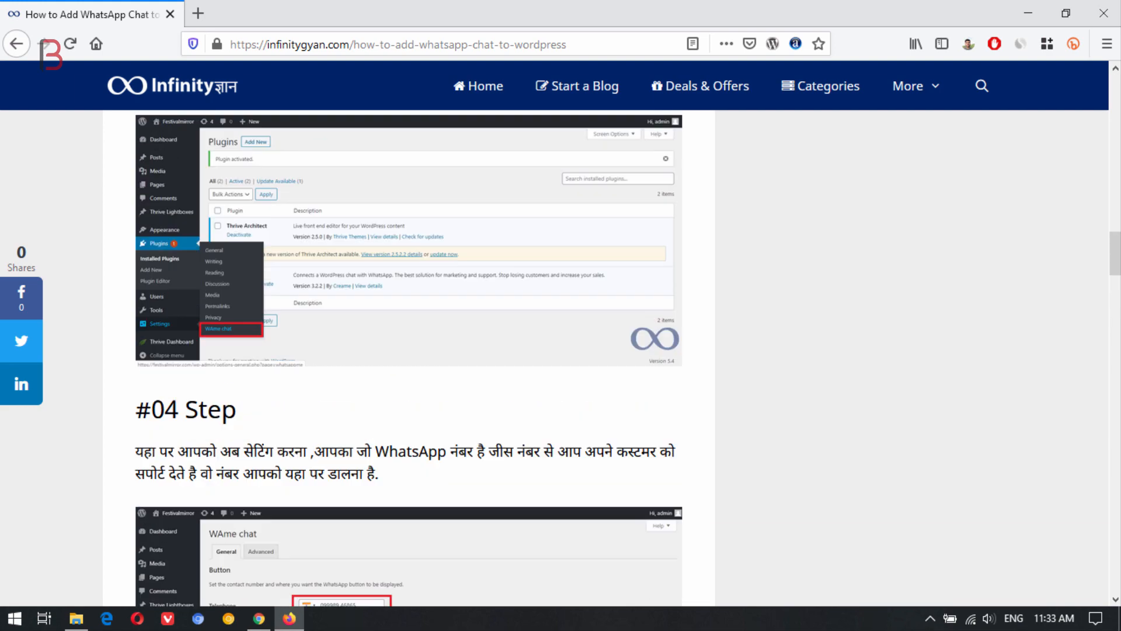
scroll(1049, 289, "down", 15)
scroll(408, 356, "up", 20)
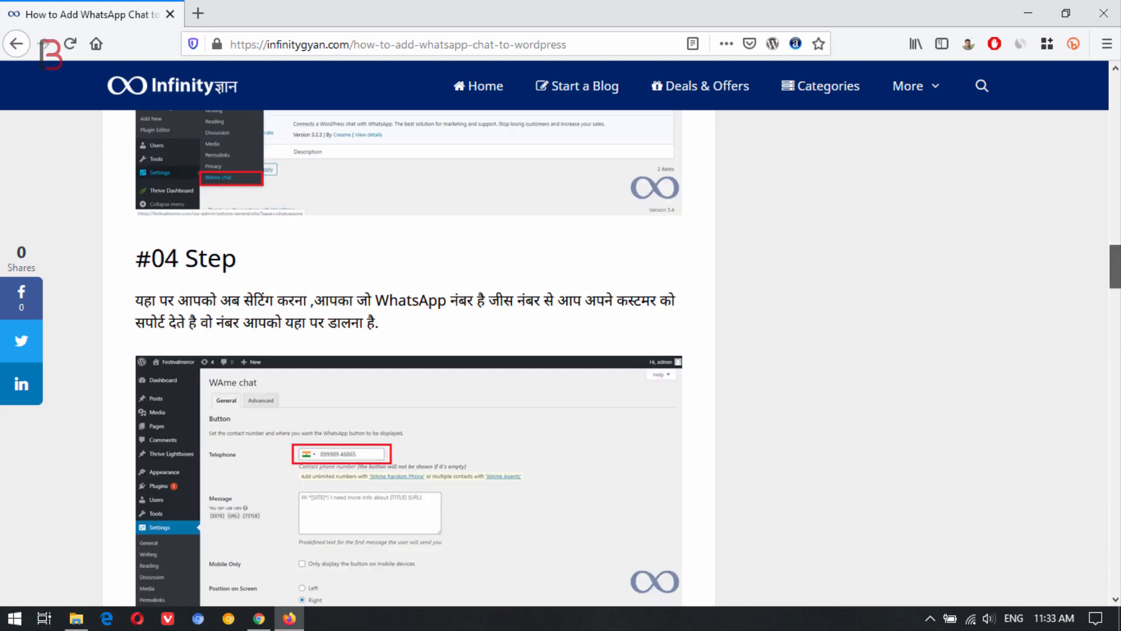
scroll(409, 356, "down", 8)
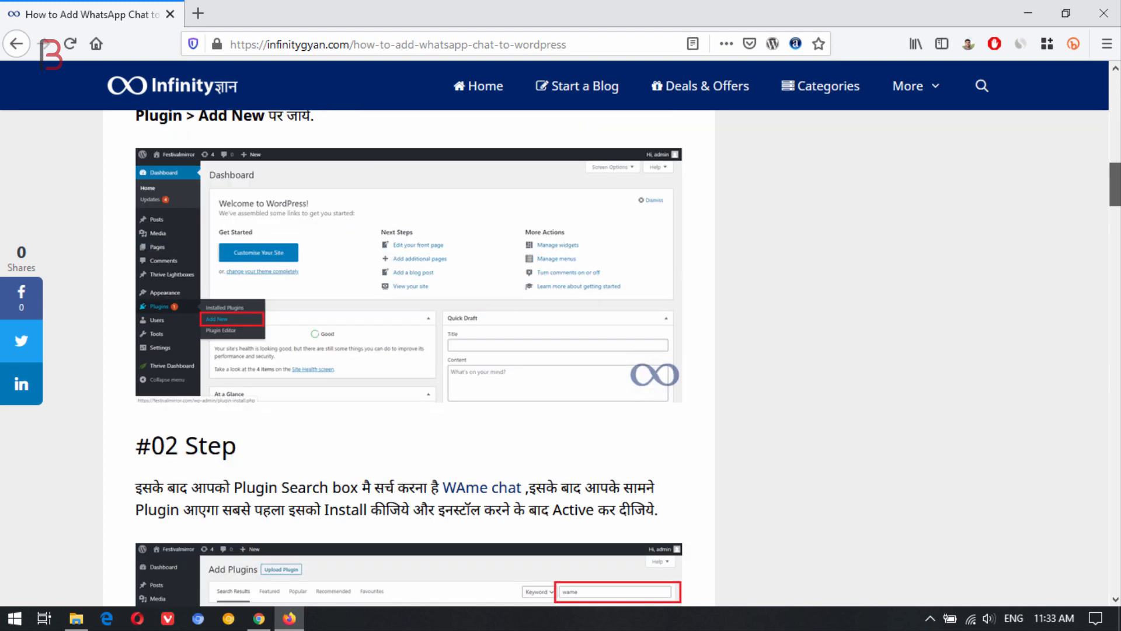
Save the post's WordPress dashboard screenshot to the Downloads folder as Screenshot_15.png.
right_click(334, 241)
left_click(412, 317)
left_click(419, 368)
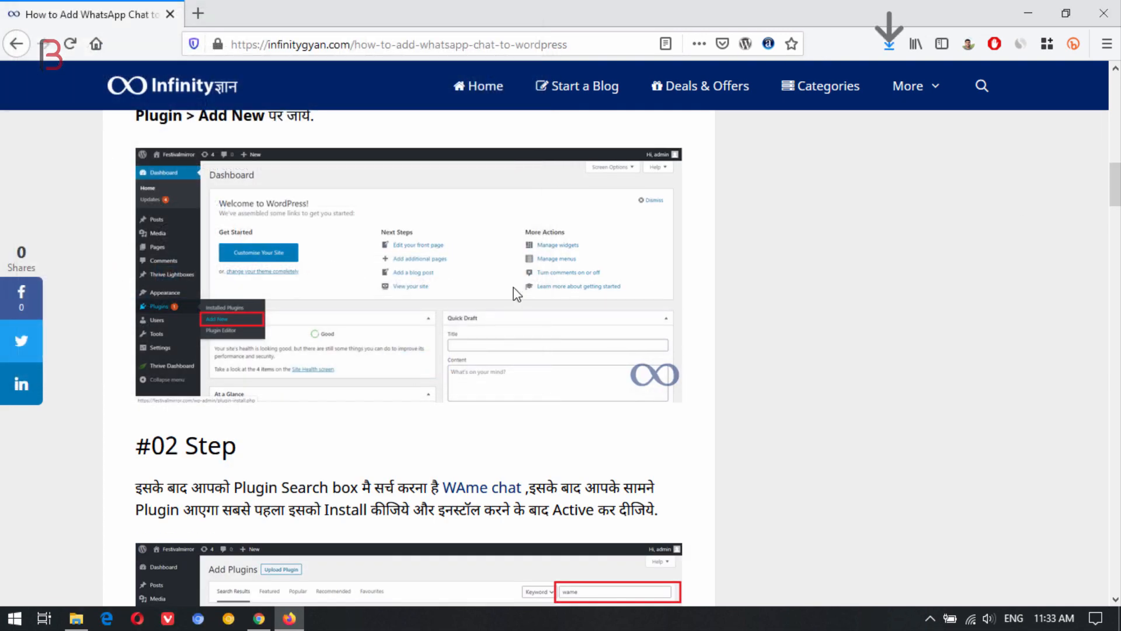
Open the downloaded Screenshot_15.png from its folder to inspect the watermark, and close the viewer and folder window.
left_click(890, 47)
left_click(879, 91)
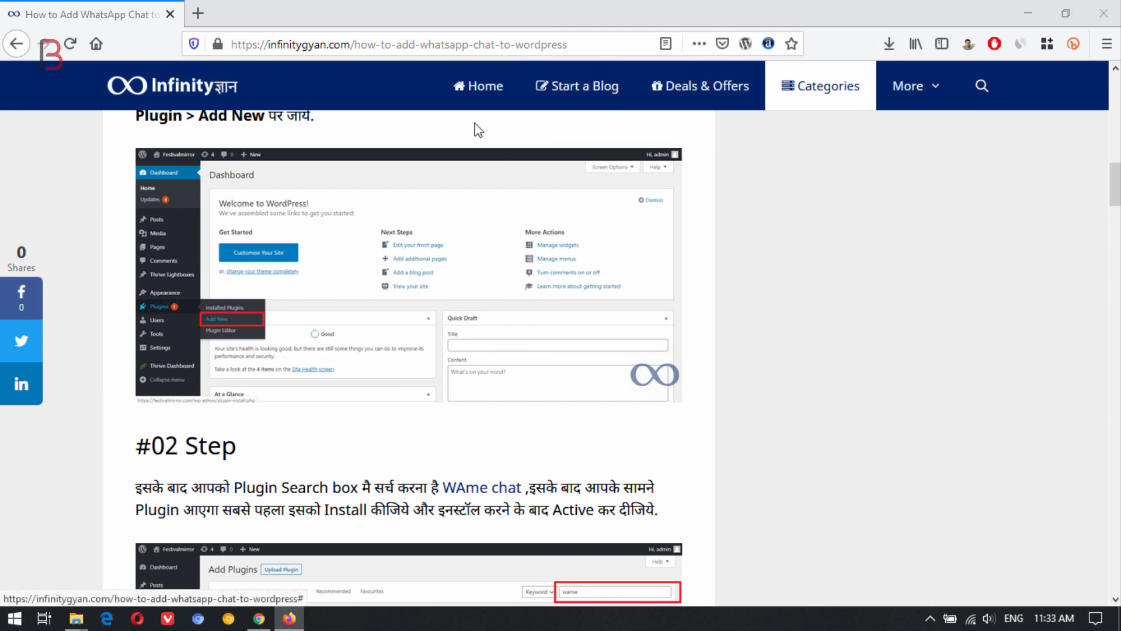
double_click(286, 183)
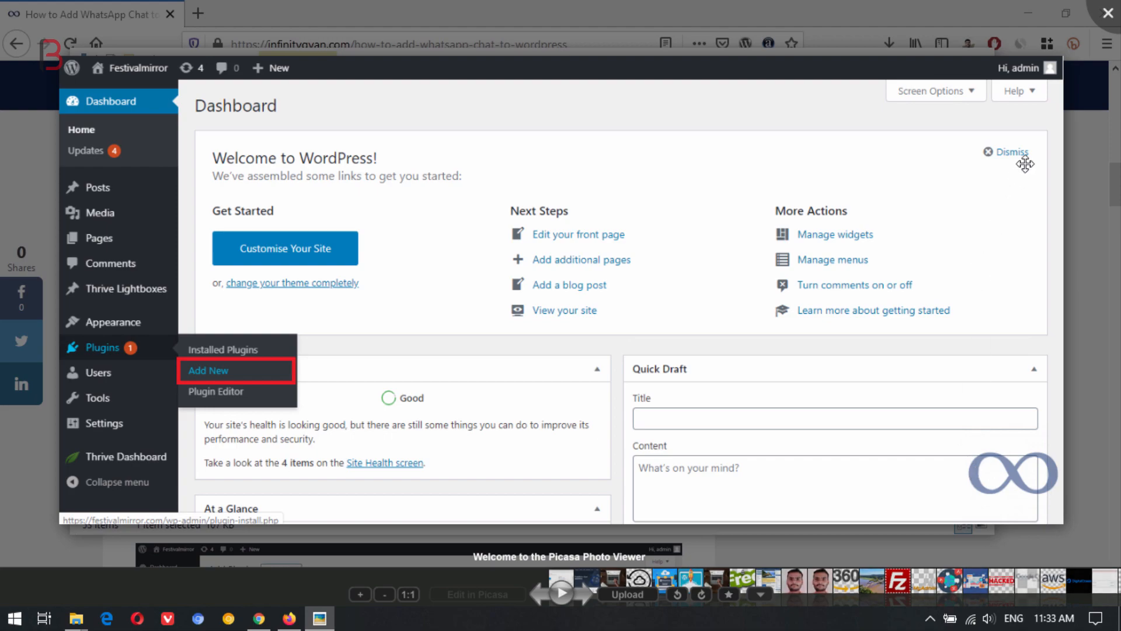
left_click(1108, 13)
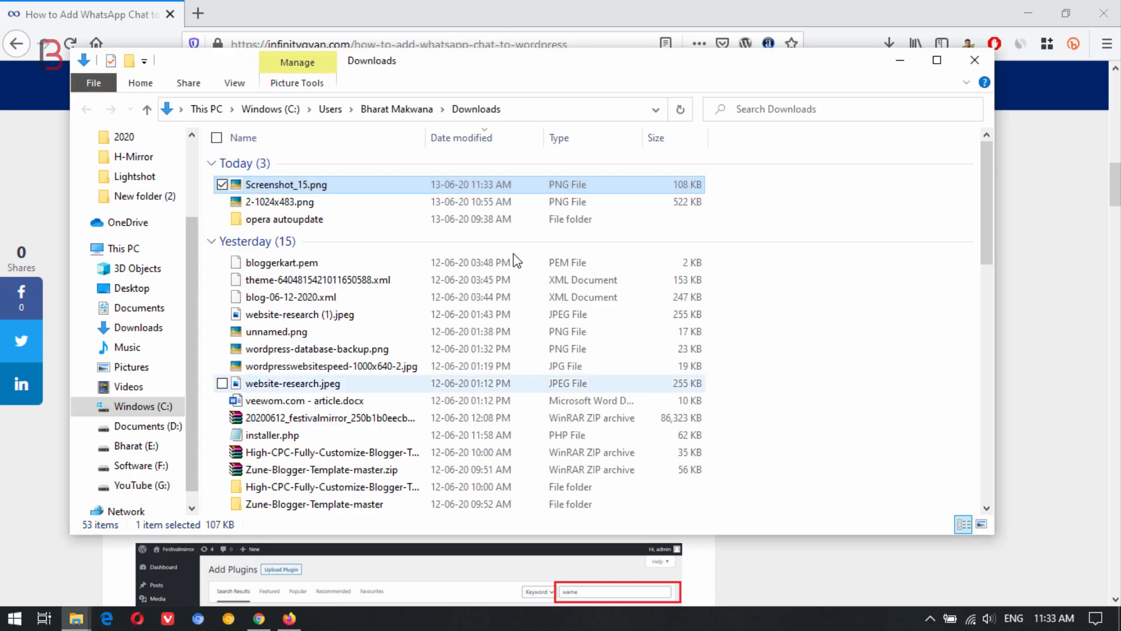
left_click(75, 5)
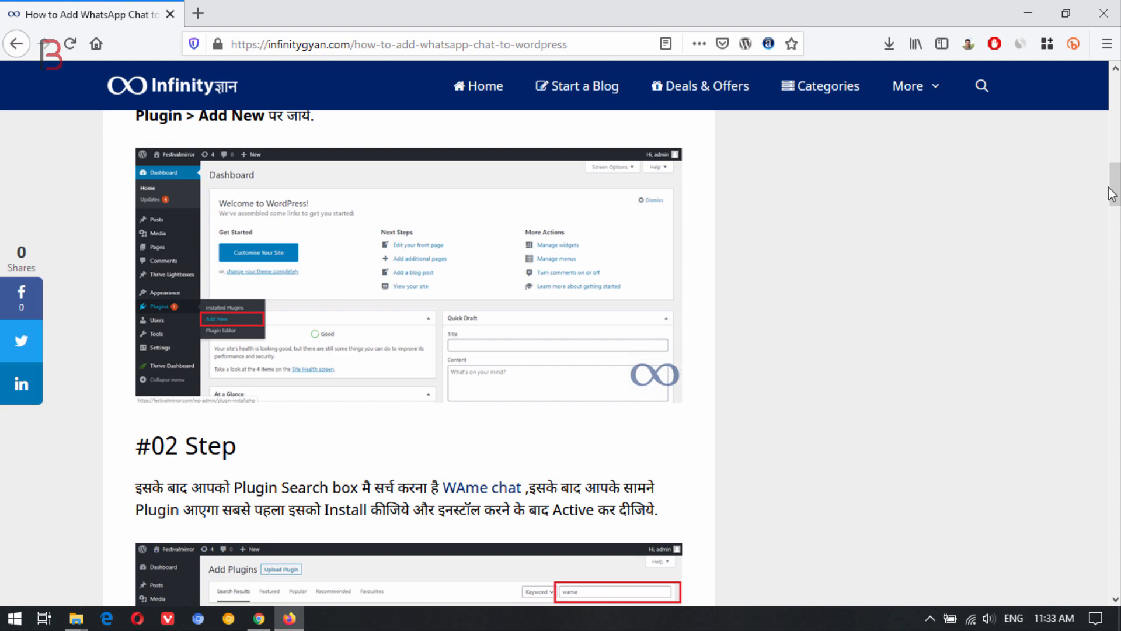
Examine the watermark on the post's featured image and #01 Step screenshot, and switch to Chrome to view the Media Library list.
left_click_drag(1114, 187, 1116, 97)
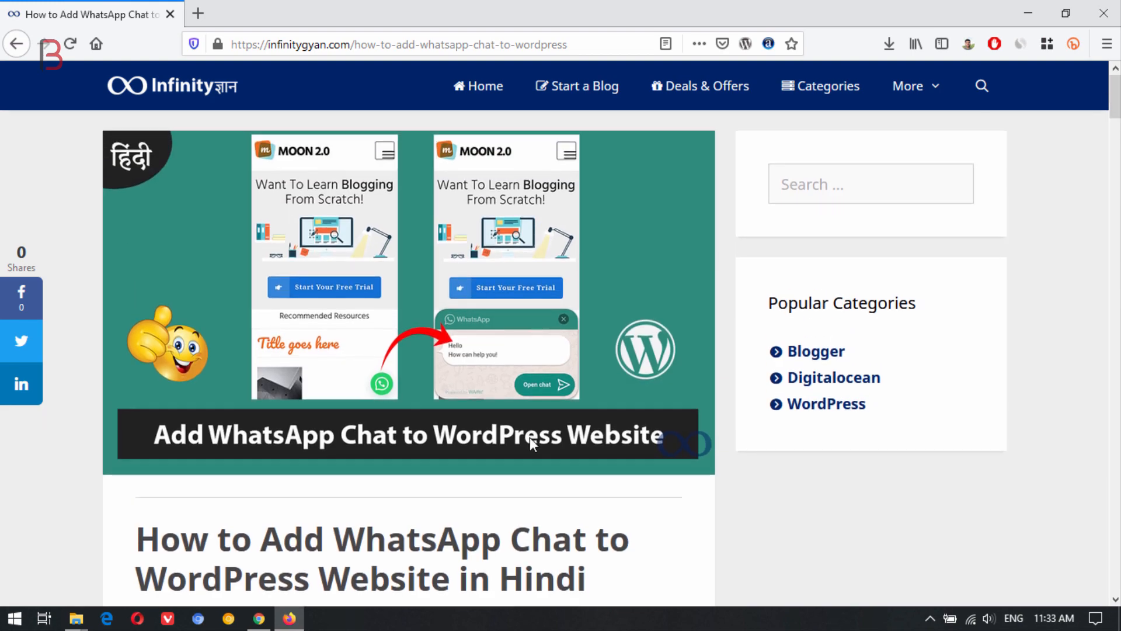
scroll(535, 442, "down", 10)
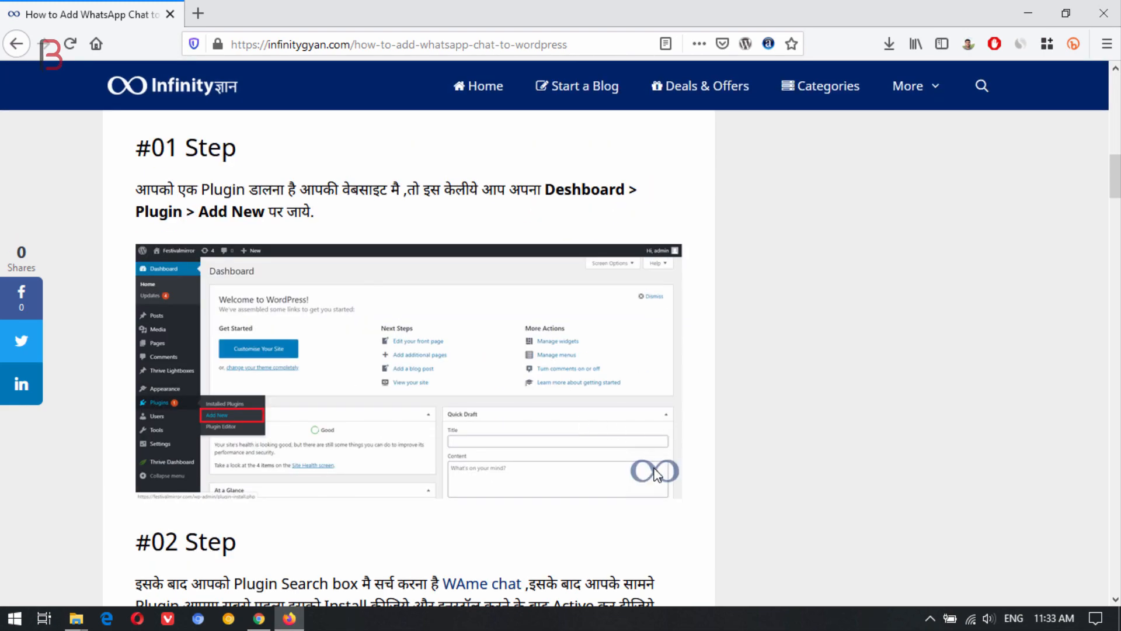
left_click_drag(1116, 177, 1116, 95)
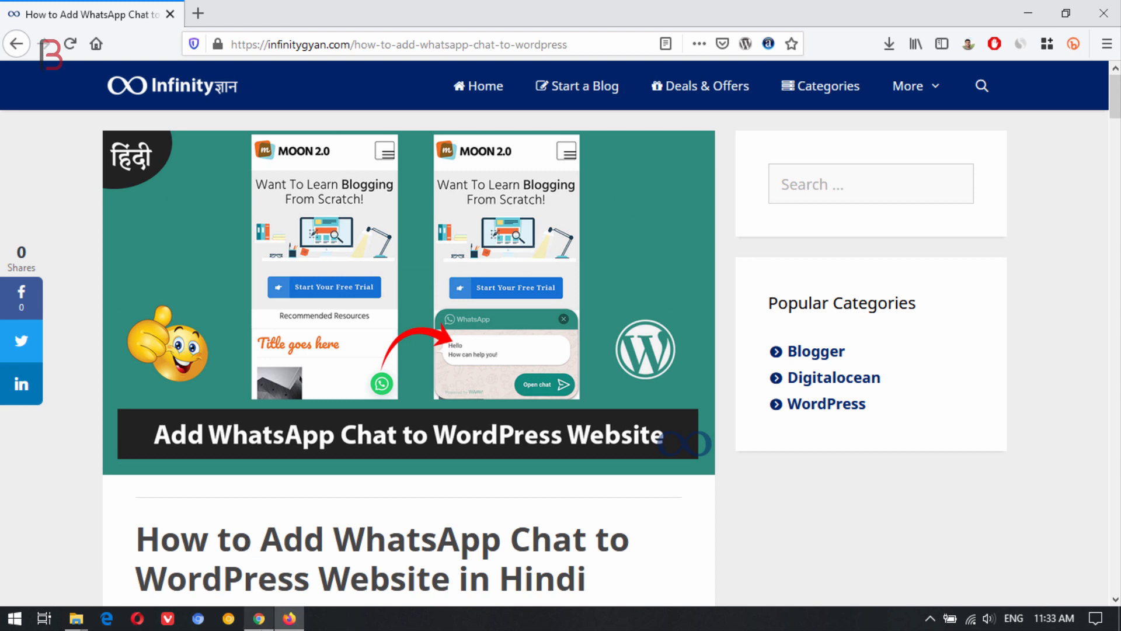
left_click(259, 618)
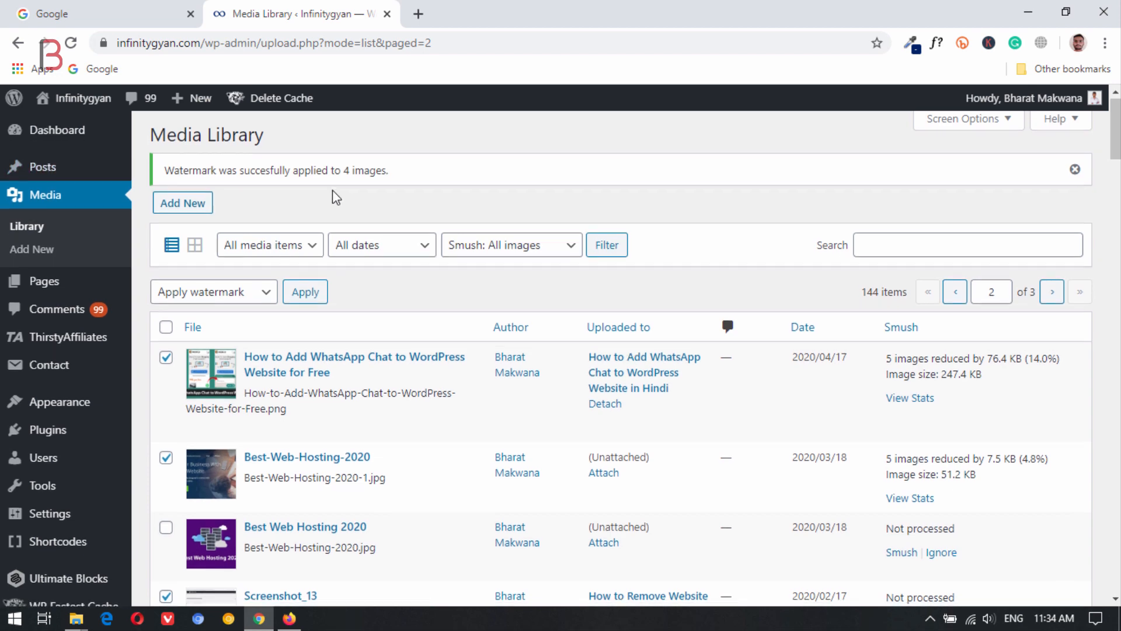
scroll(331, 190, "down", 3)
Switch to Firefox and check the image-saving options in the context menu of the #01 Step dashboard screenshot.
left_click(298, 621)
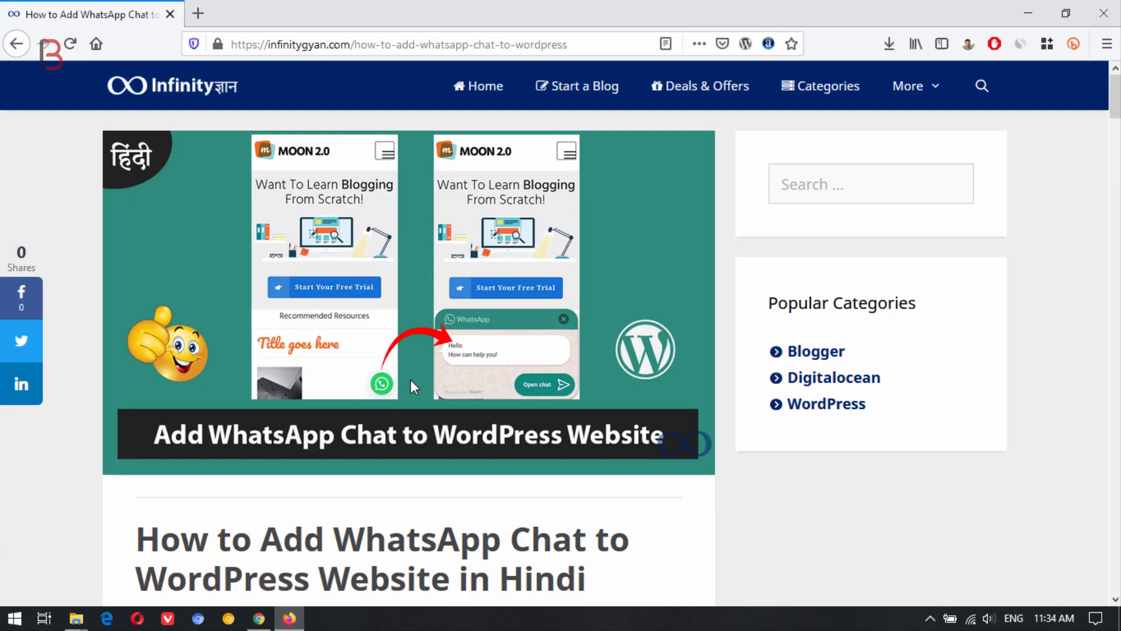
scroll(350, 339, "down", 15)
right_click(339, 265)
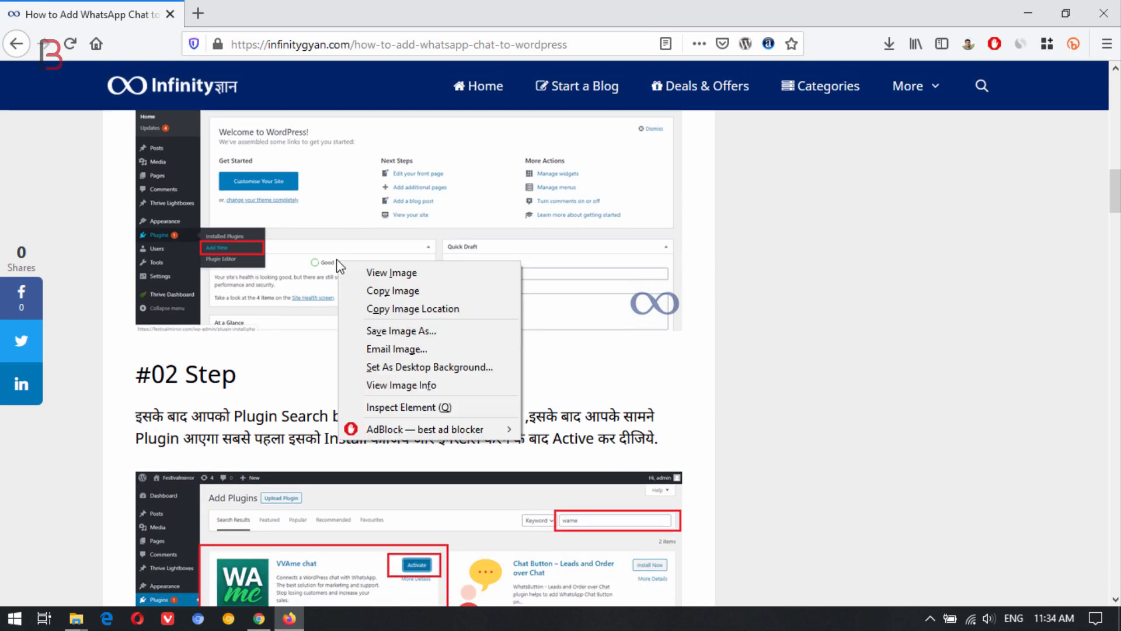
left_click(912, 281)
right_click(375, 231)
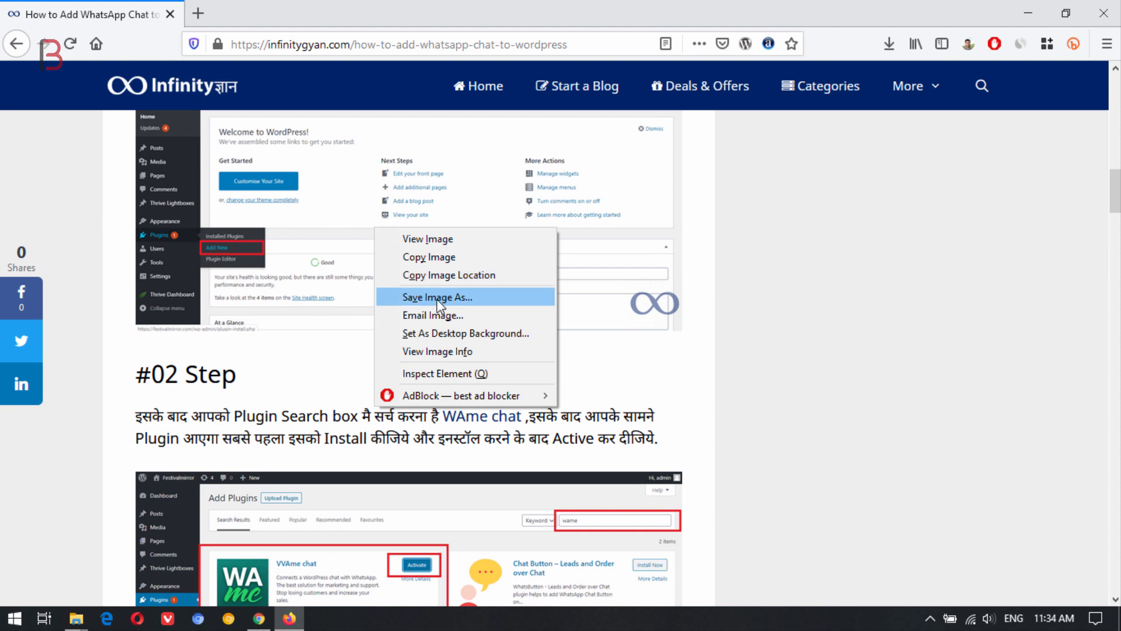
left_click(840, 271)
scroll(703, 496, "up", 1)
scroll(706, 503, "up", 3)
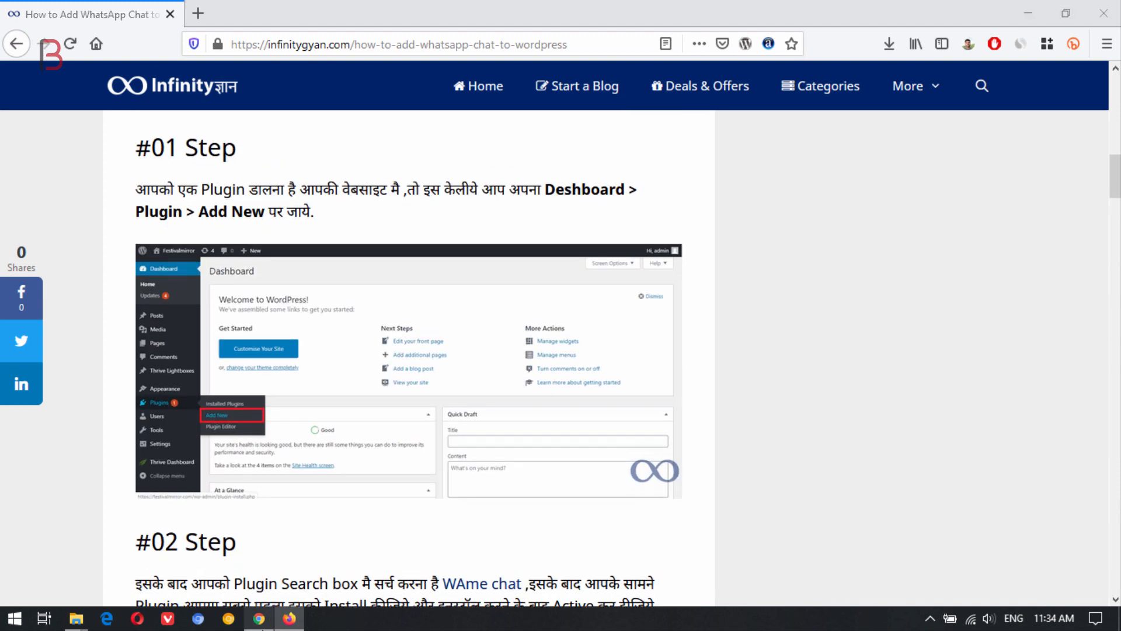
Switch to Chrome, enable "Disable right mouse click on images" in the Watermark settings' Image protection section, and save the changes.
left_click(258, 618)
scroll(513, 384, "down", 4)
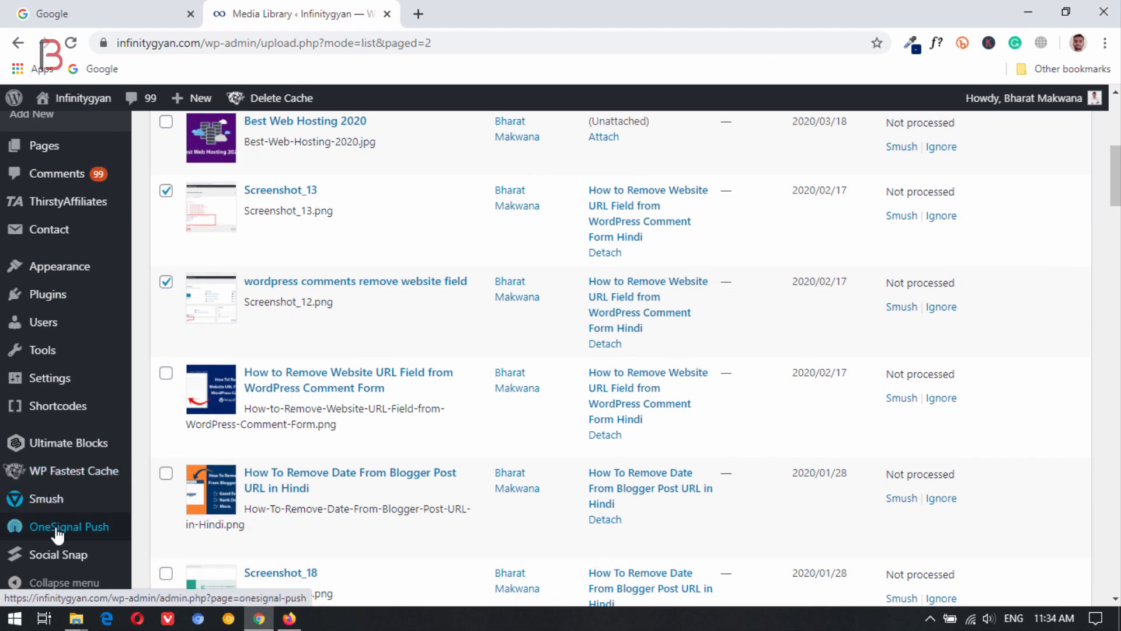
mouse_move(65, 390)
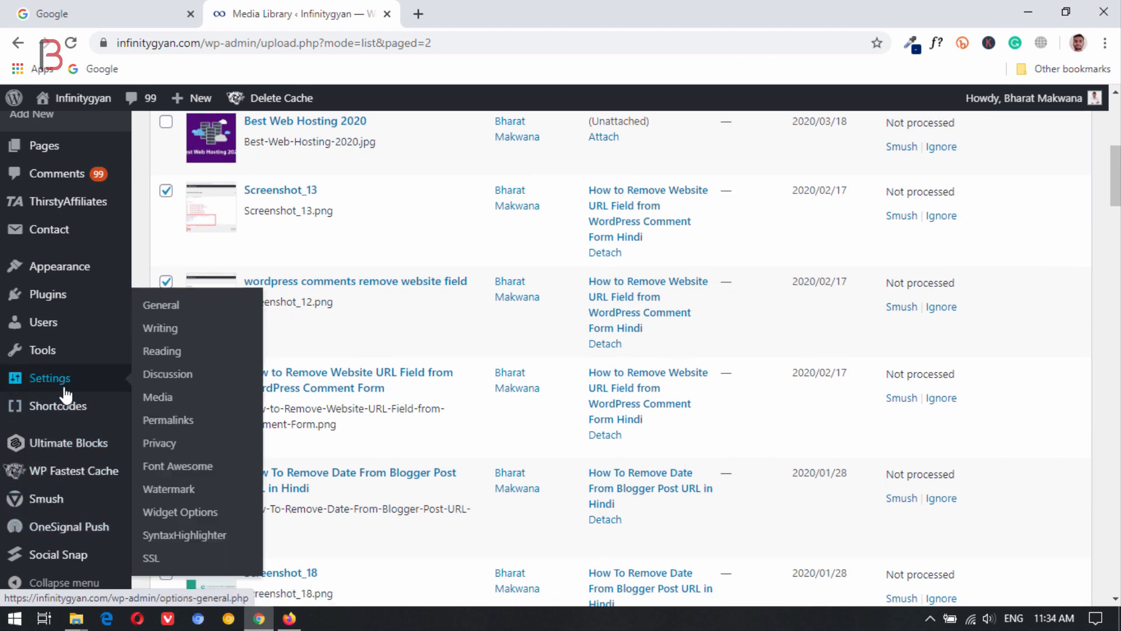
left_click(172, 487)
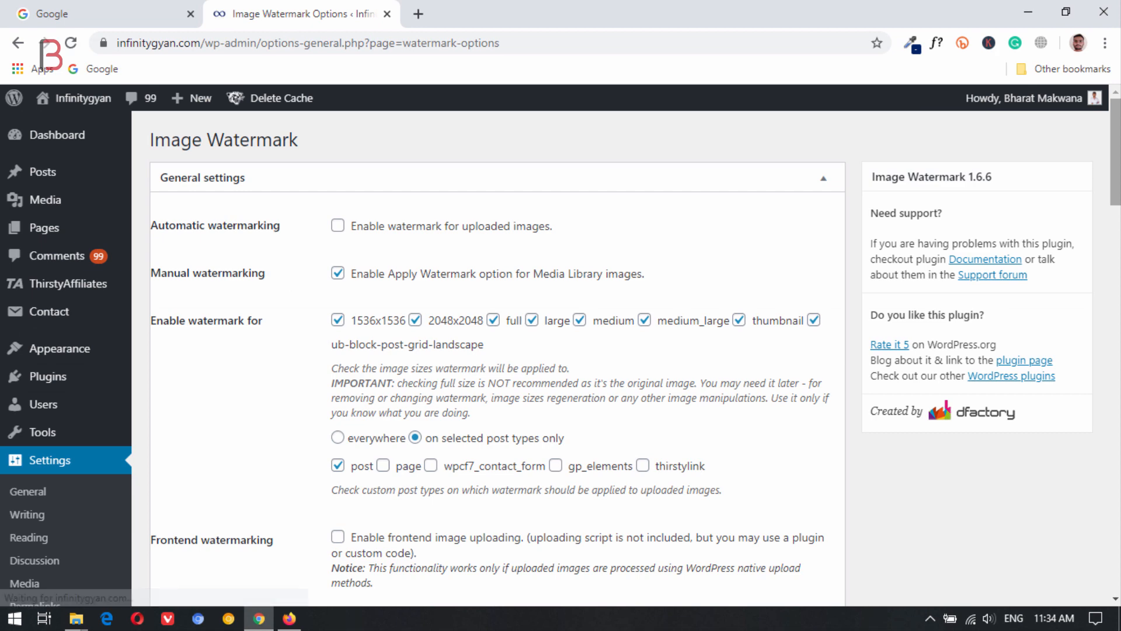
scroll(497, 350, "down", 10)
scroll(497, 350, "down", 18)
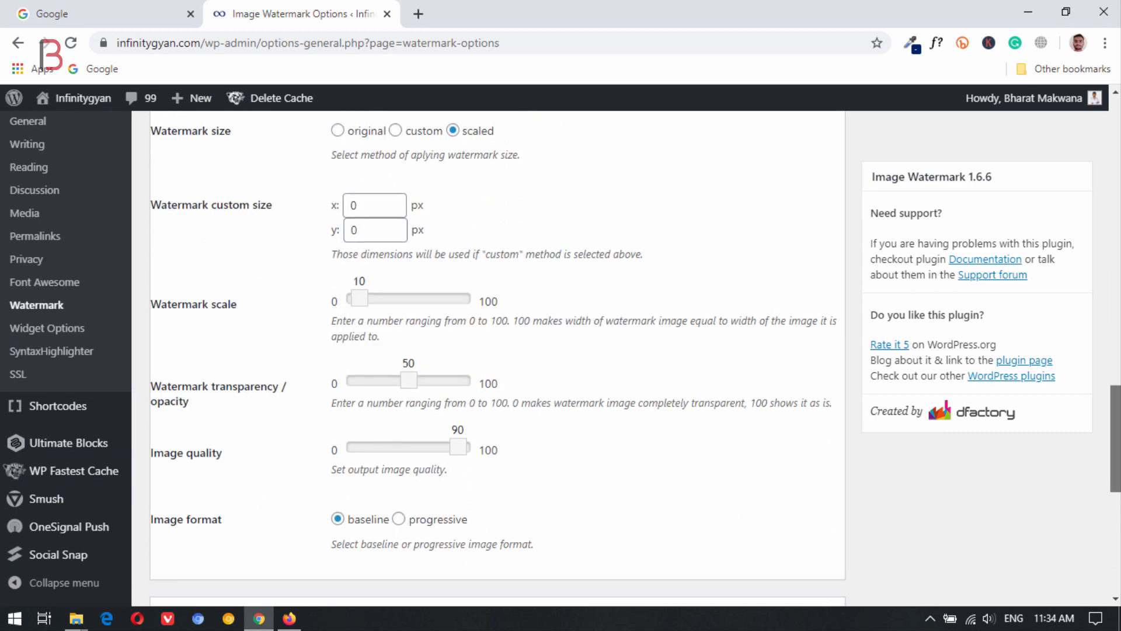
scroll(350, 236, "up", 1)
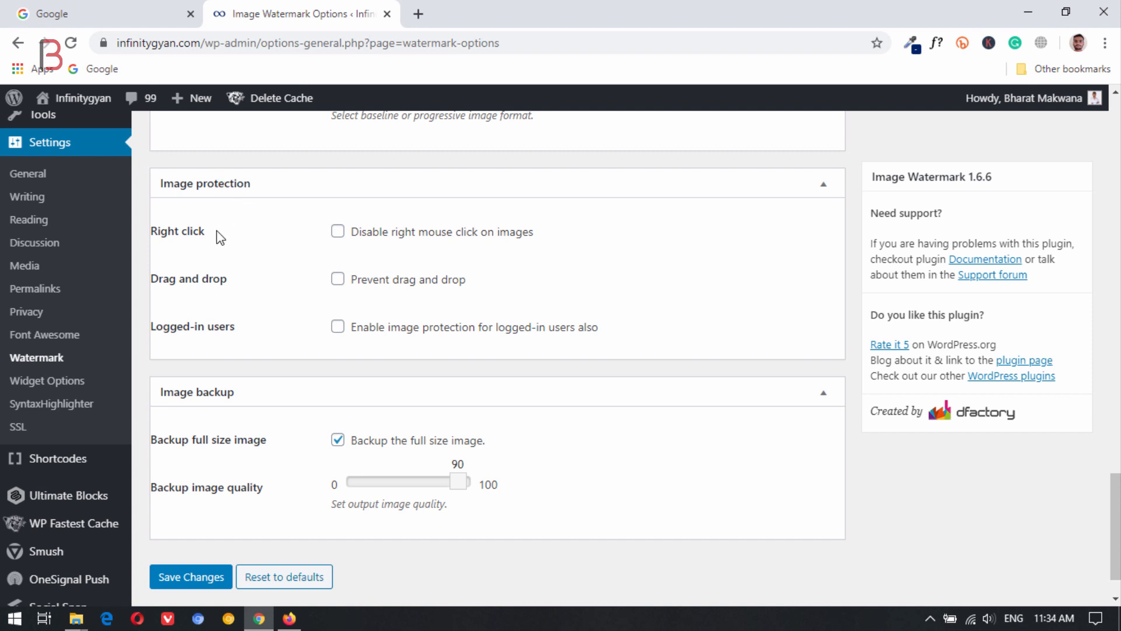
left_click(339, 234)
scroll(485, 589, "down", 1)
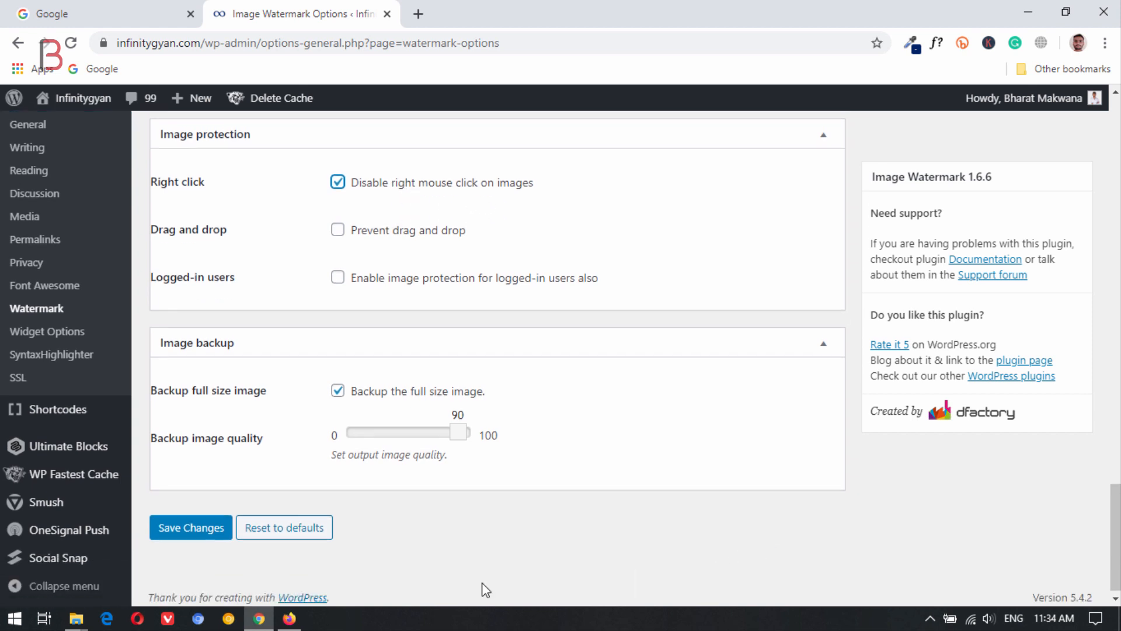
left_click(181, 520)
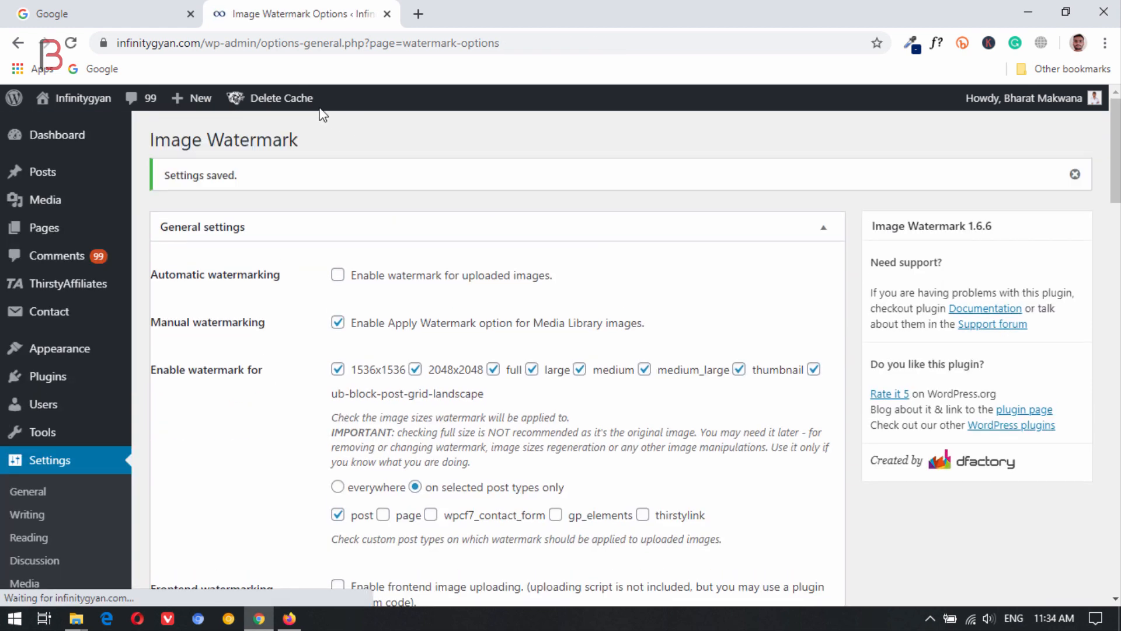
Clear all site cache and delete the cached and minified CSS/JS.
mouse_move(299, 101)
left_click(296, 128)
left_click(296, 148)
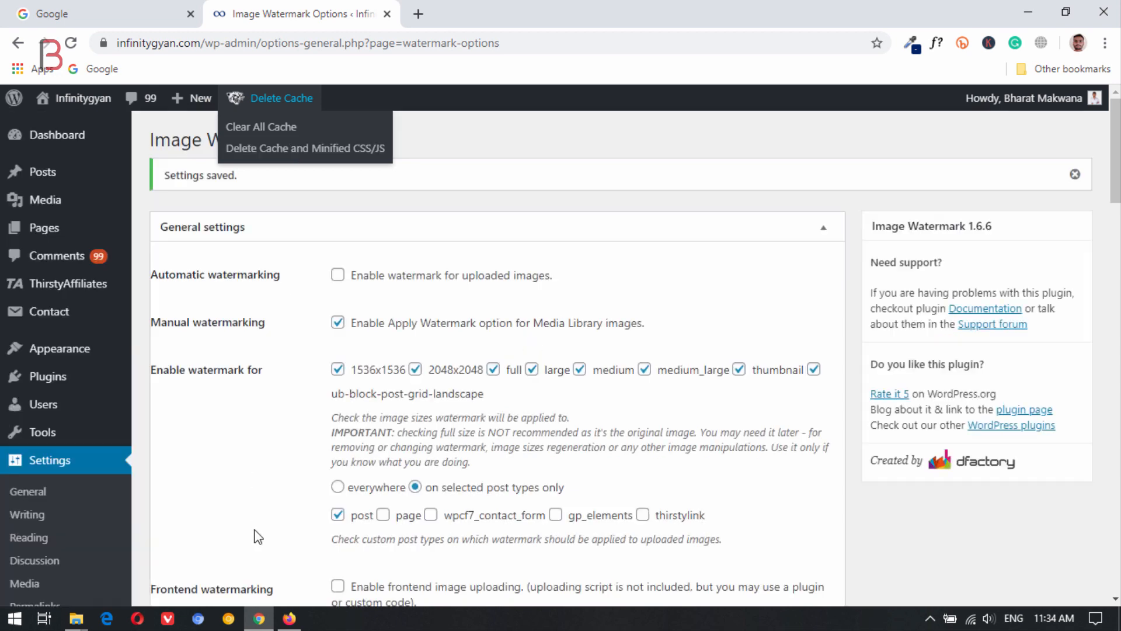
Switch to Firefox, reload the WhatsApp Chat post and test whether the #01 Step screenshot still offers a context menu.
left_click(289, 618)
left_click(75, 51)
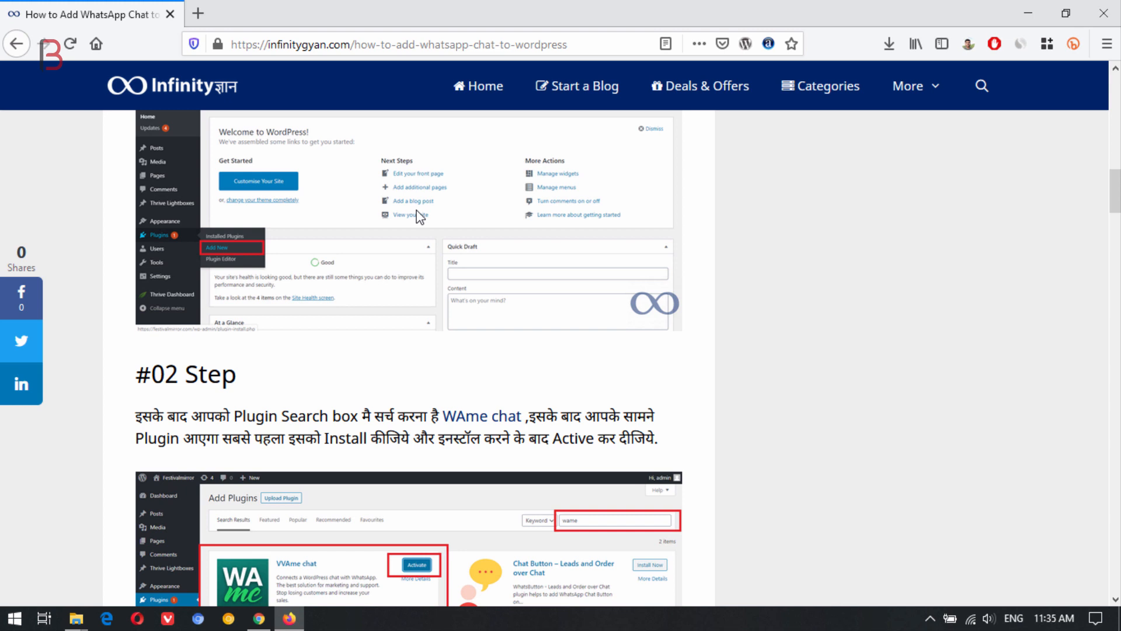
scroll(420, 217, "up", 3)
right_click(611, 460)
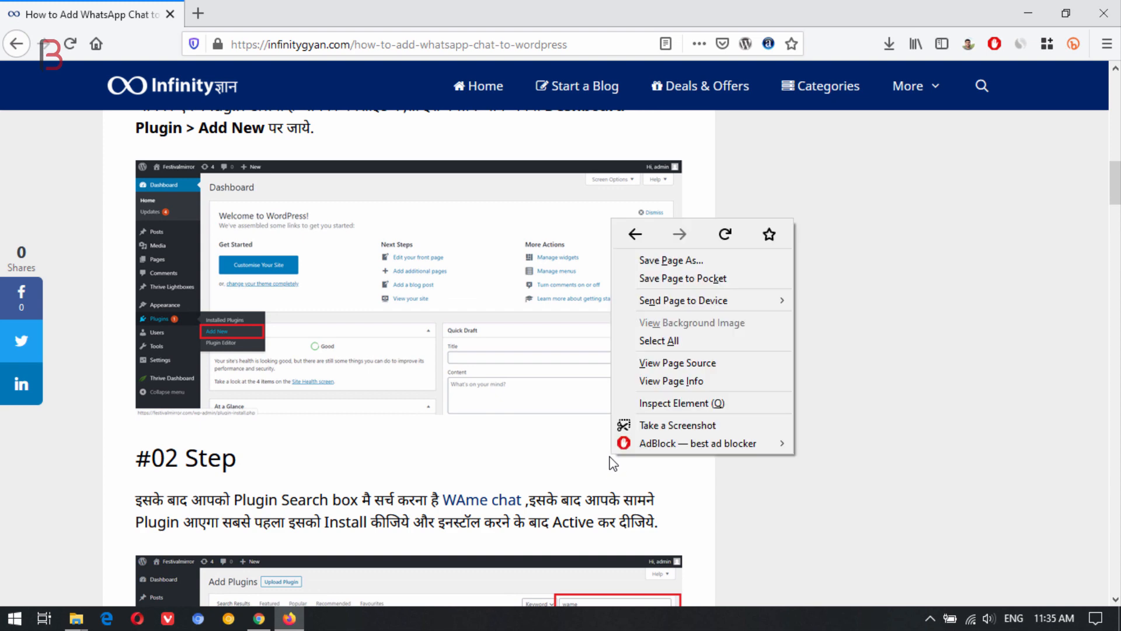
left_click(540, 323)
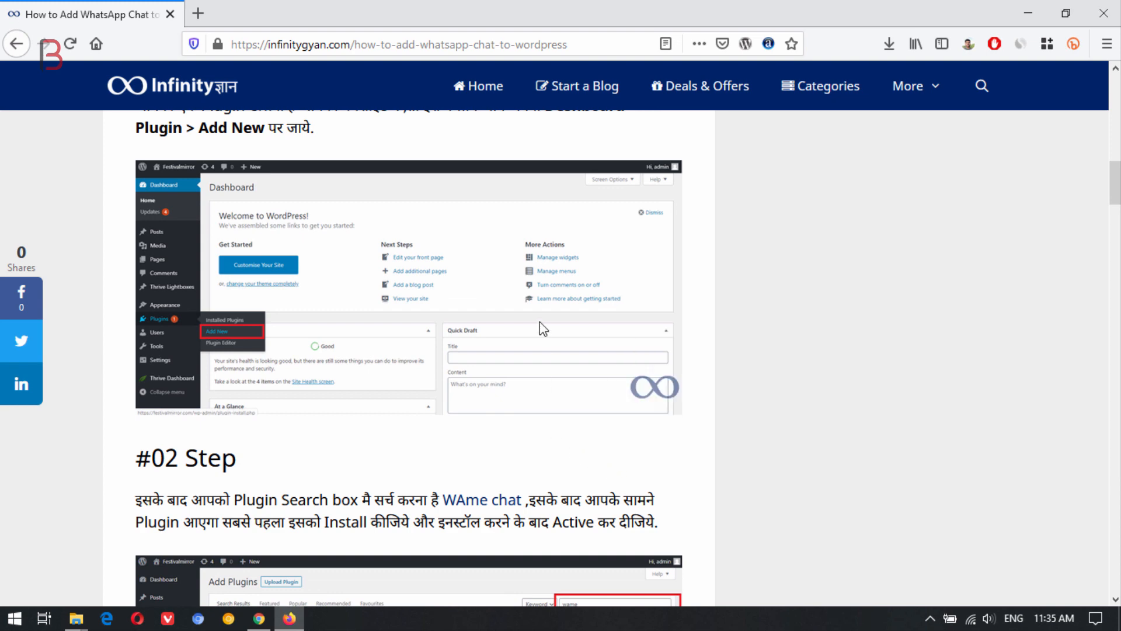
View the Image protection options in Chrome, and switch to Firefox to test drag and drop on the #01 Step screenshot.
left_click(266, 625)
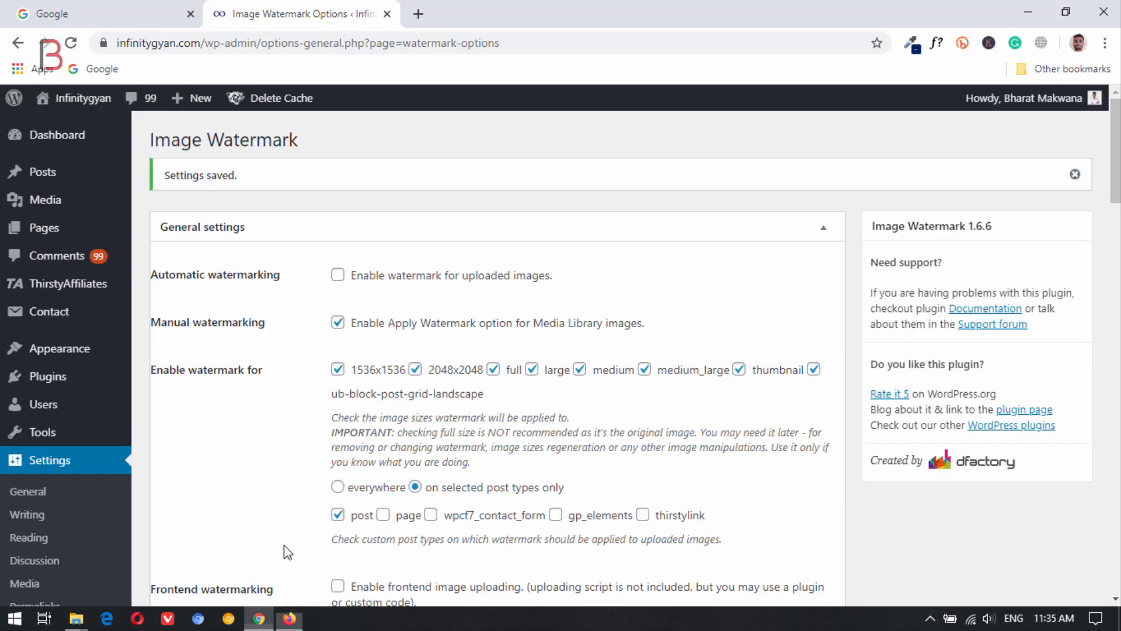
left_click_drag(1113, 123, 1113, 483)
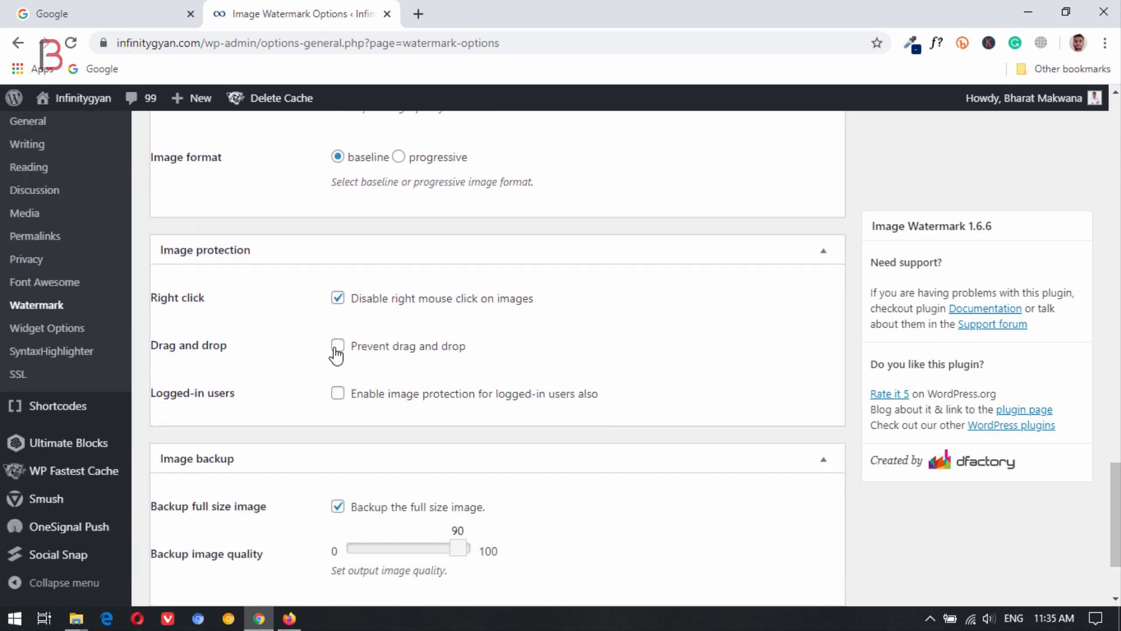
left_click(289, 618)
left_click_drag(316, 295, 338, 295)
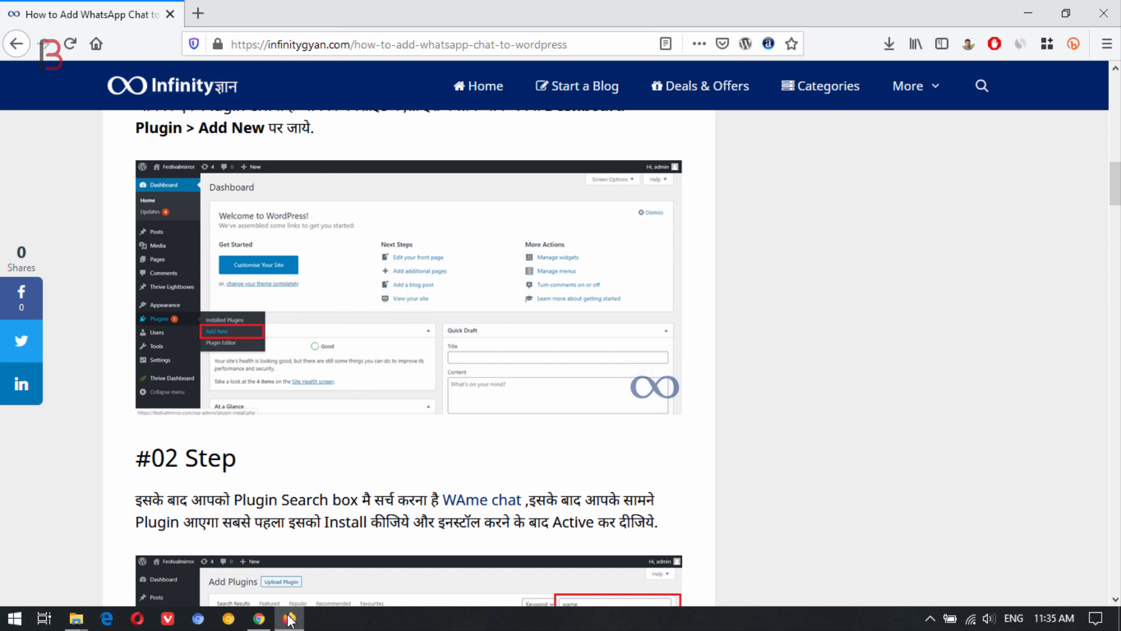
Switch to Chrome, enable "Prevent drag and drop" under Image protection, and save the changes.
left_click(266, 615)
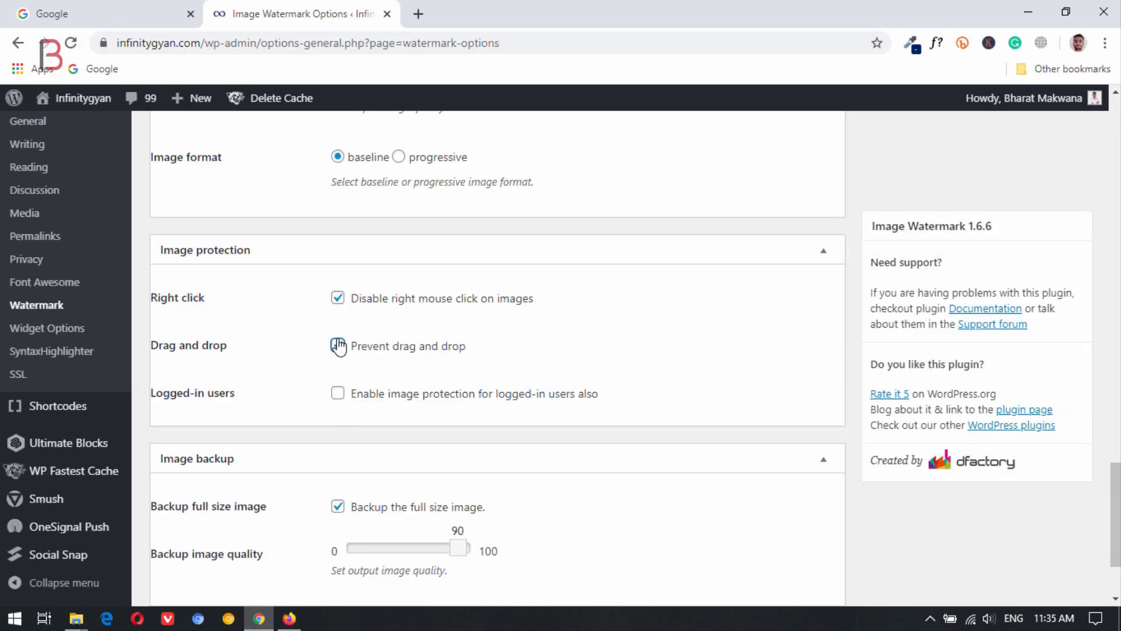
scroll(497, 350, "down", 2)
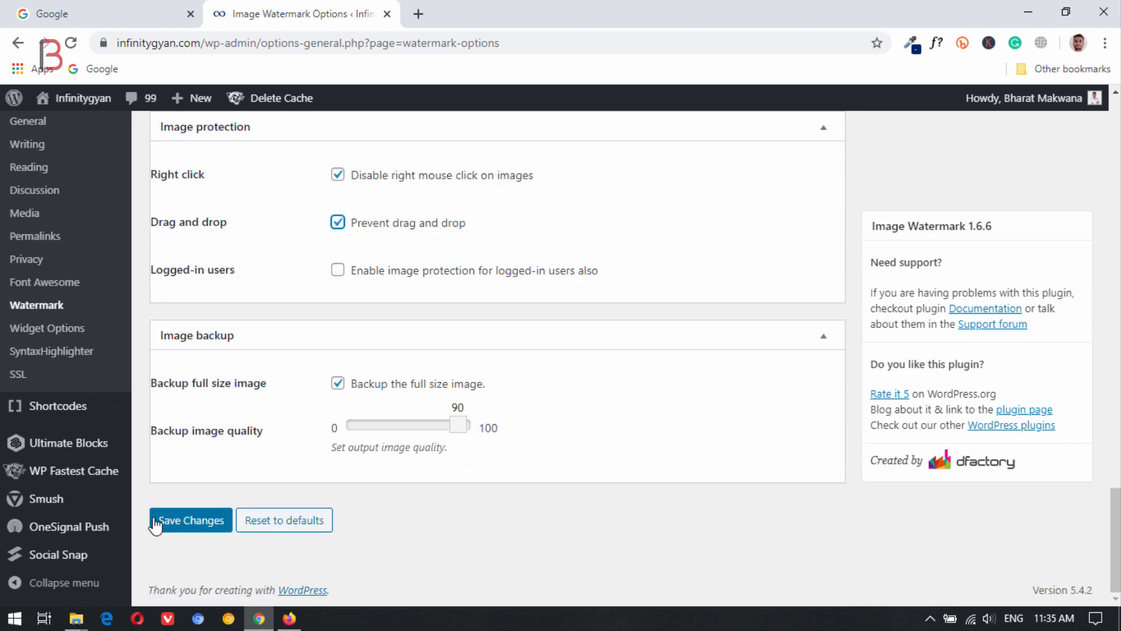
left_click(175, 522)
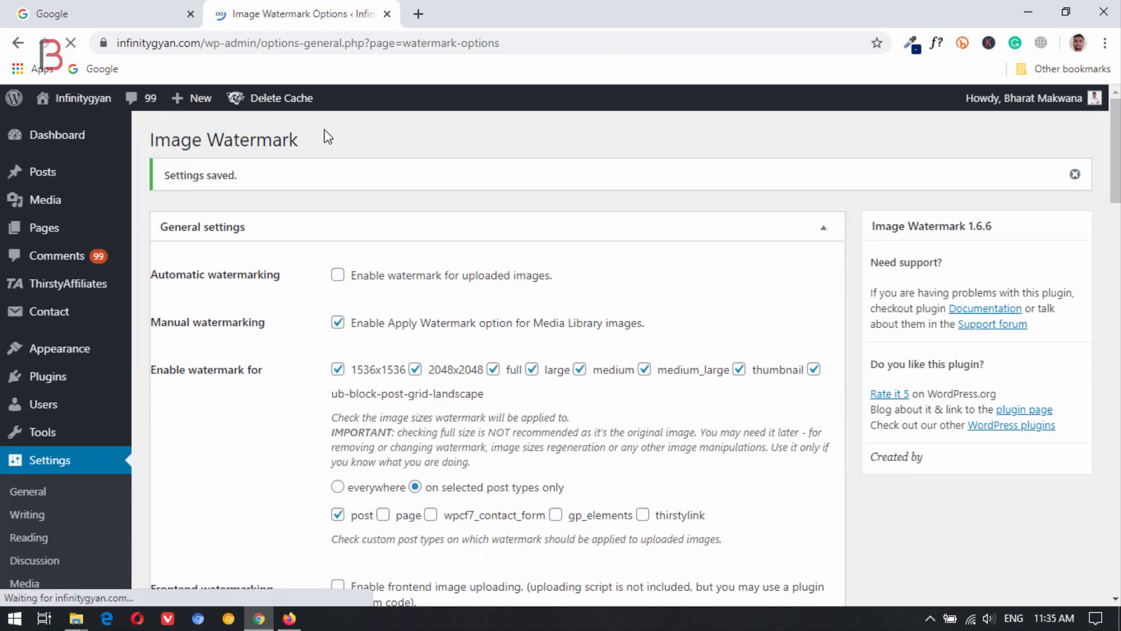
Clear all site cache, and switch to Firefox to reload the WhatsApp Chat post and check the image protection.
mouse_move(274, 98)
left_click(289, 128)
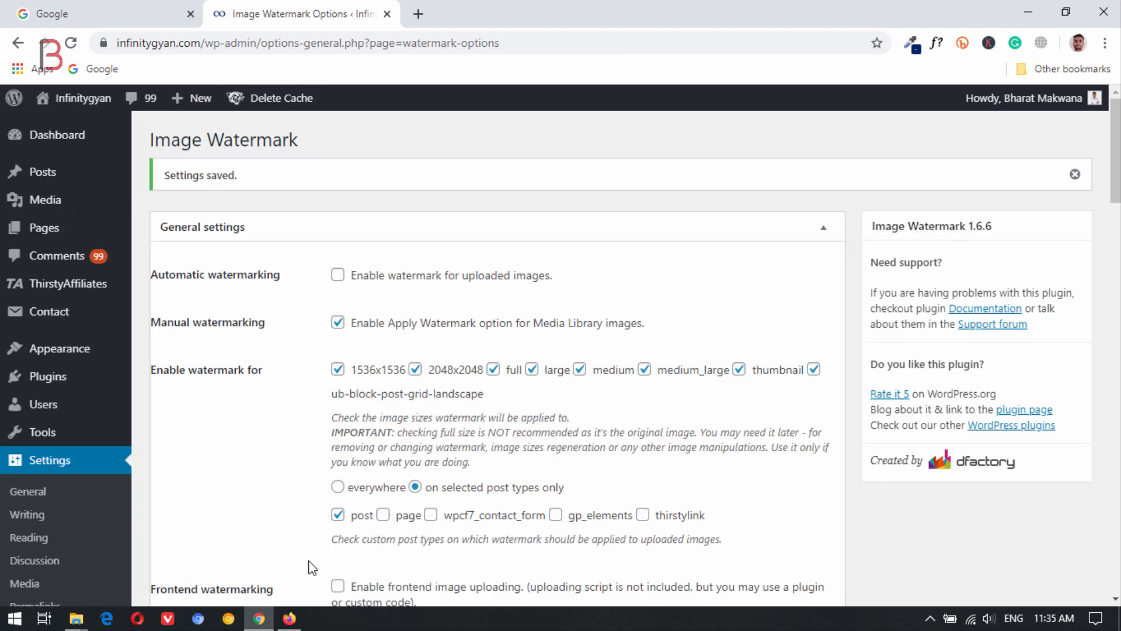
left_click(289, 618)
left_click(71, 46)
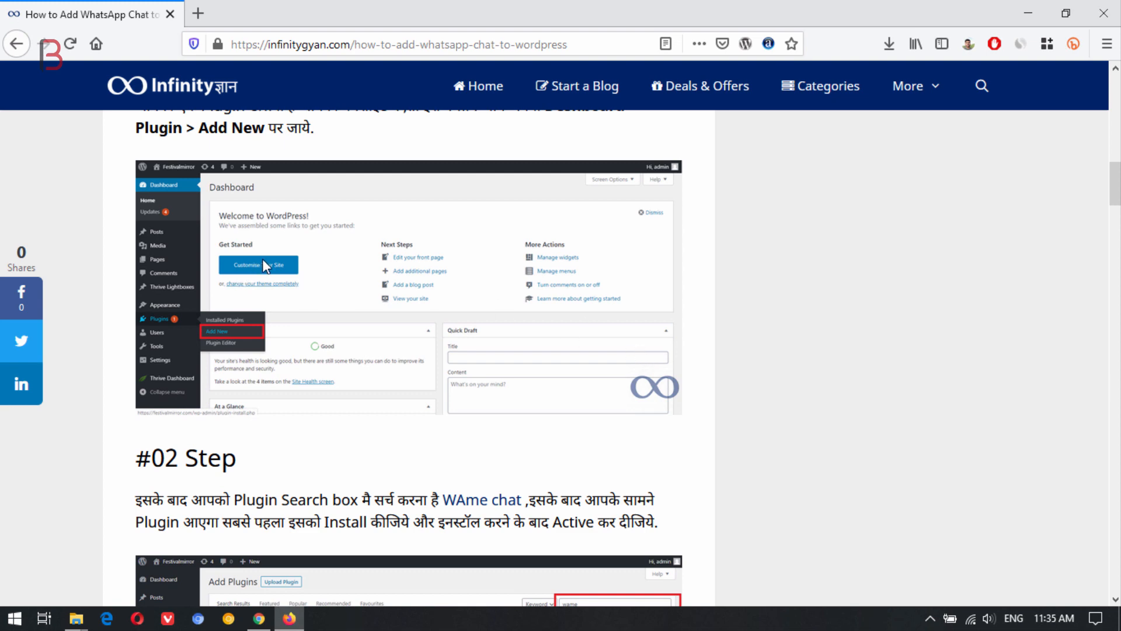
Switch to Chrome, save the Image Watermark settings again, and go to the WordPress Dashboard.
left_click(259, 619)
left_click_drag(1120, 156, 1120, 546)
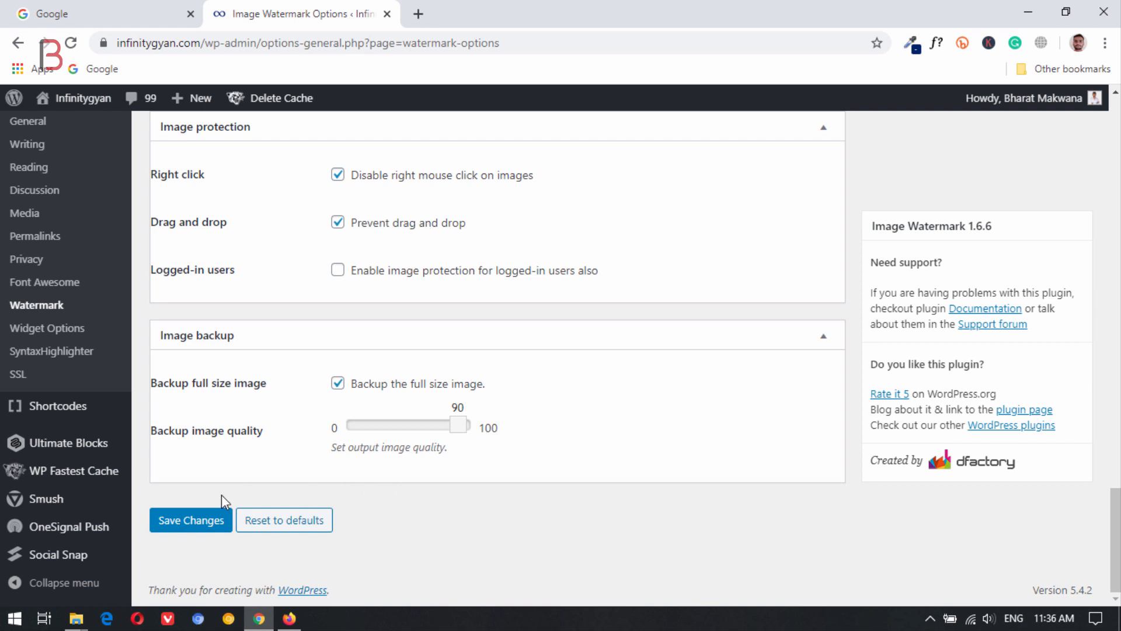
left_click(223, 517)
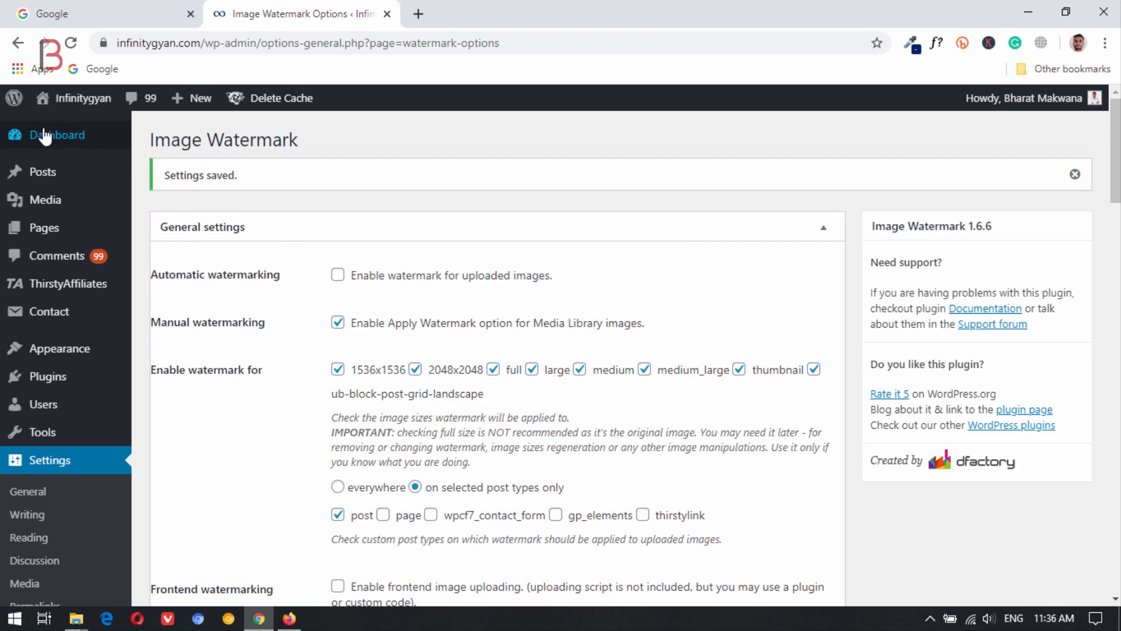
left_click(50, 140)
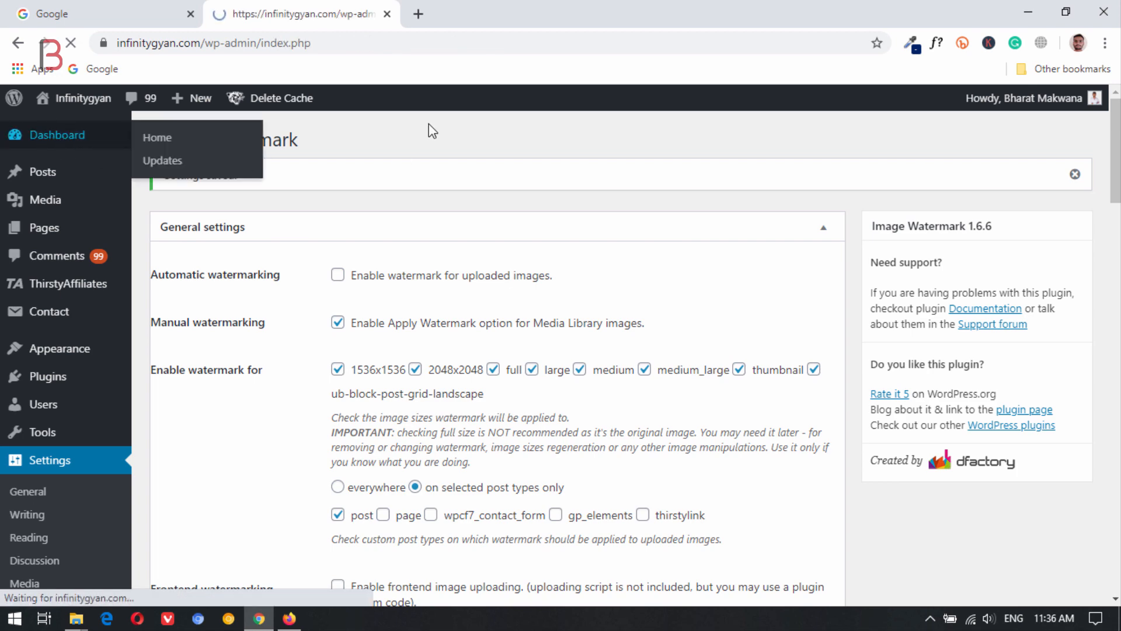